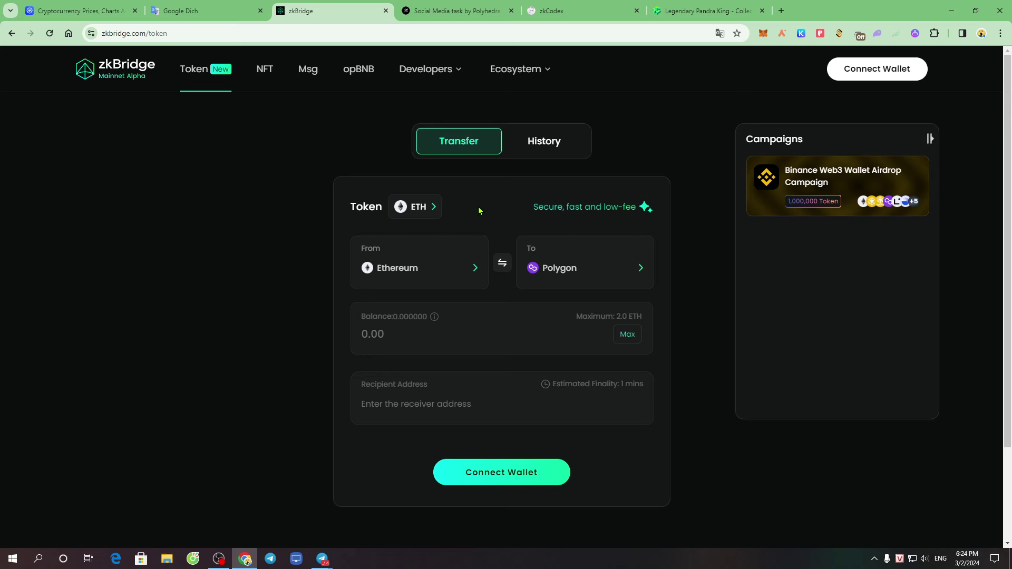
Step: Switch to the Google Translate page and read the first airdrop criterion about holding the Pandra King NFT
left_click(205, 11)
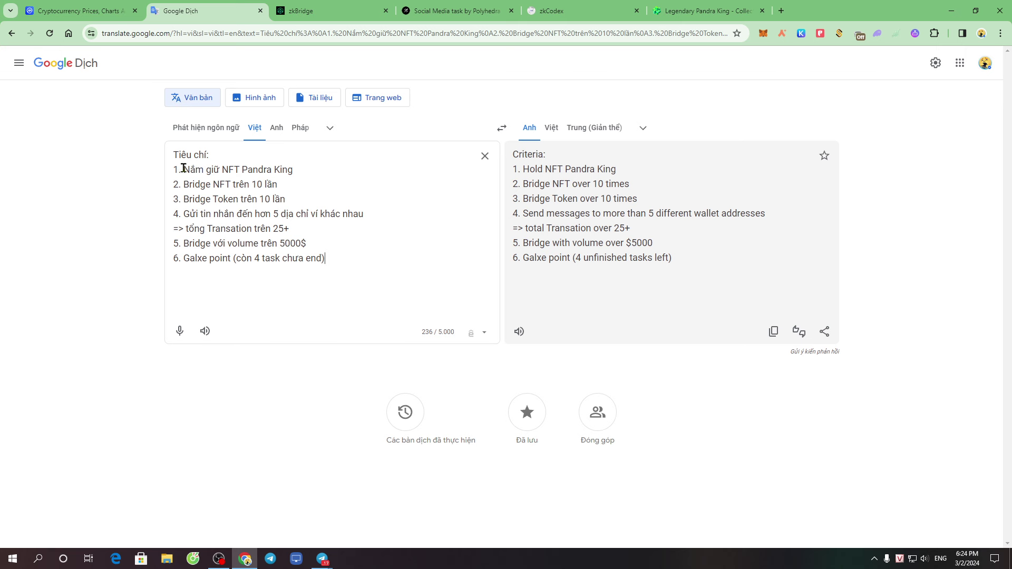
left_click_drag(183, 168, 302, 170)
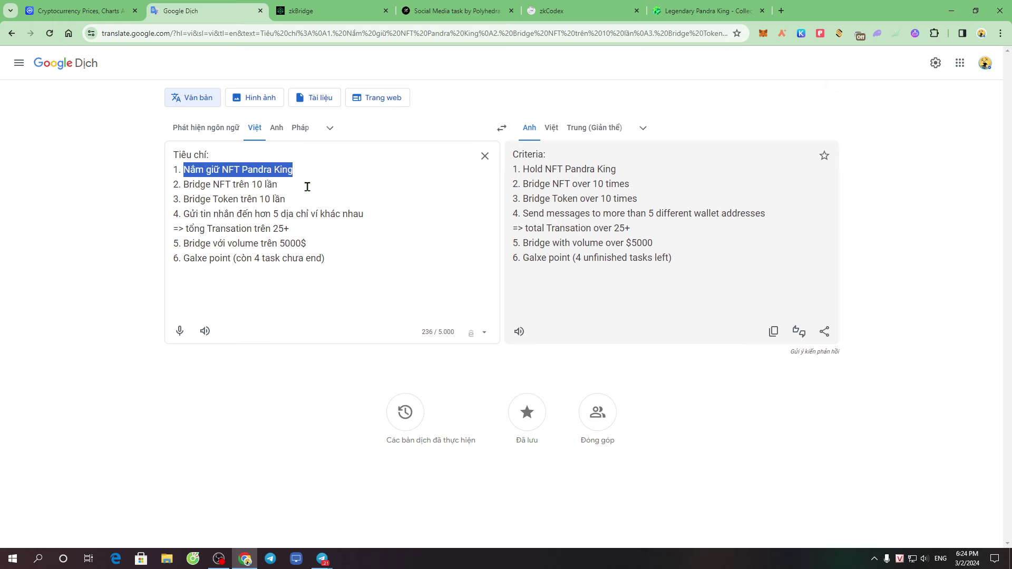
left_click(310, 174)
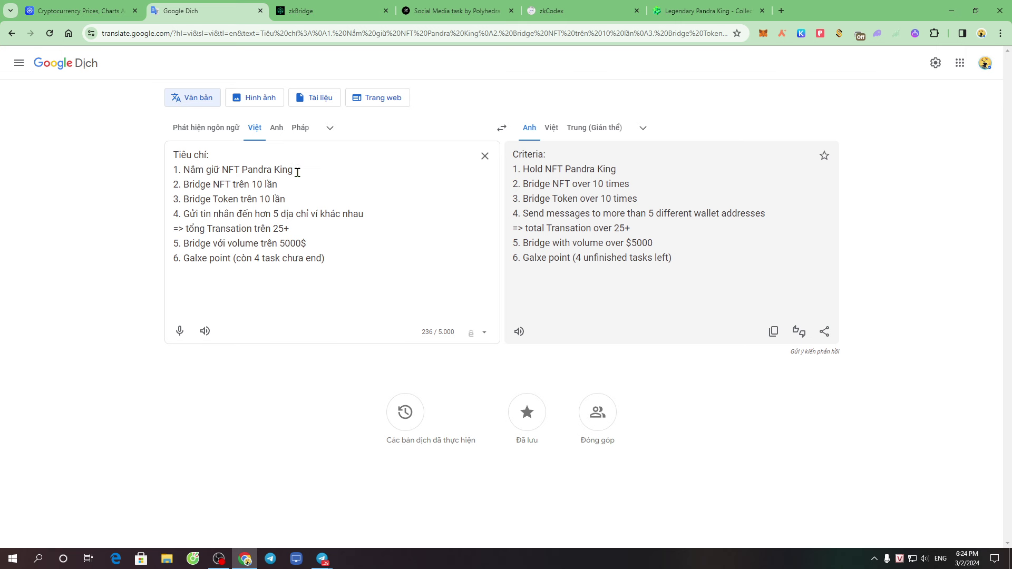
left_click_drag(293, 170, 212, 169)
left_click(241, 174)
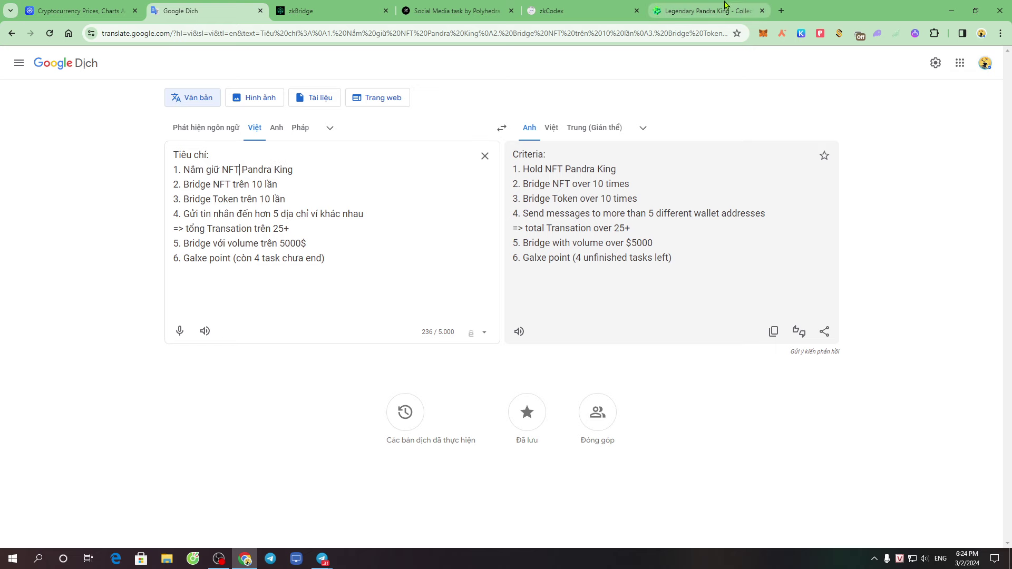
Step: Open Legendary Pandra King #475 from the collection on Element market and examine its name and dollar price
left_click(707, 11)
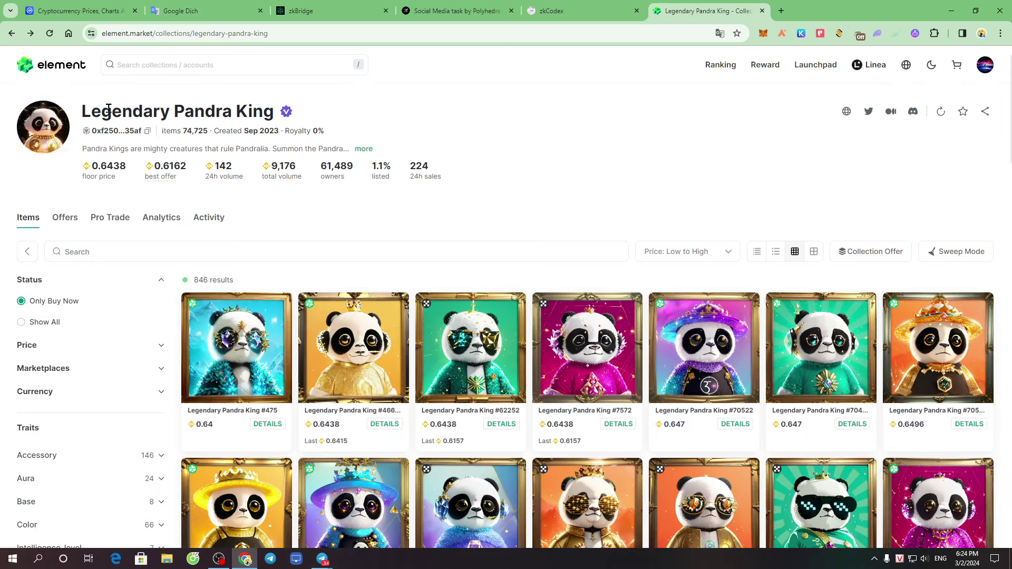
left_click_drag(91, 111, 238, 110)
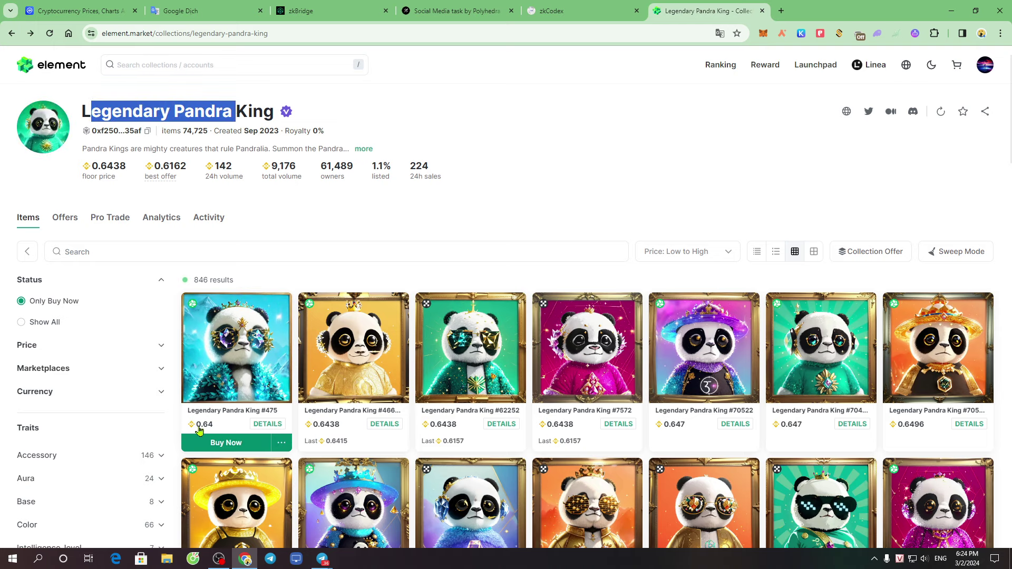
left_click(270, 429)
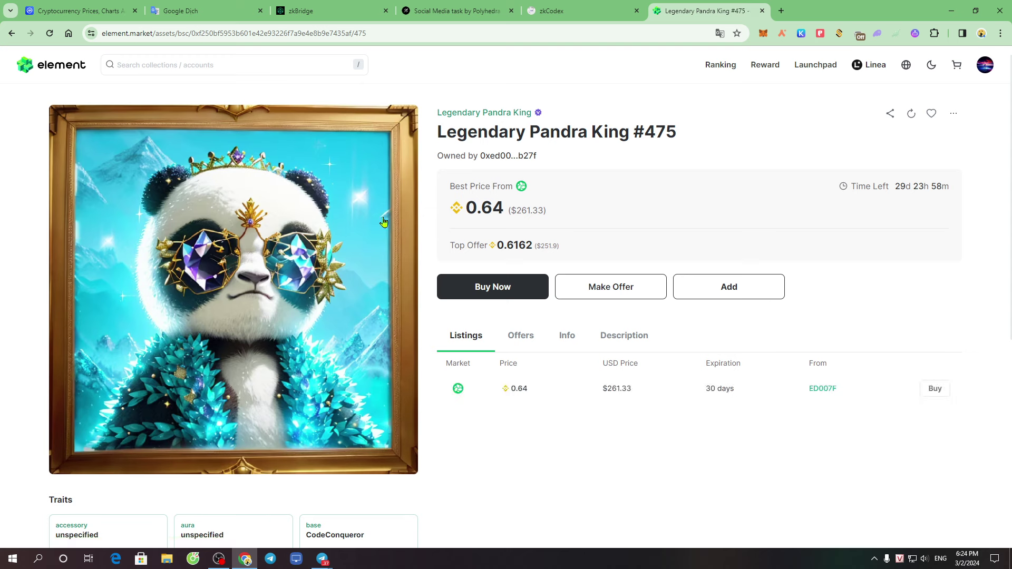
left_click_drag(438, 132, 591, 133)
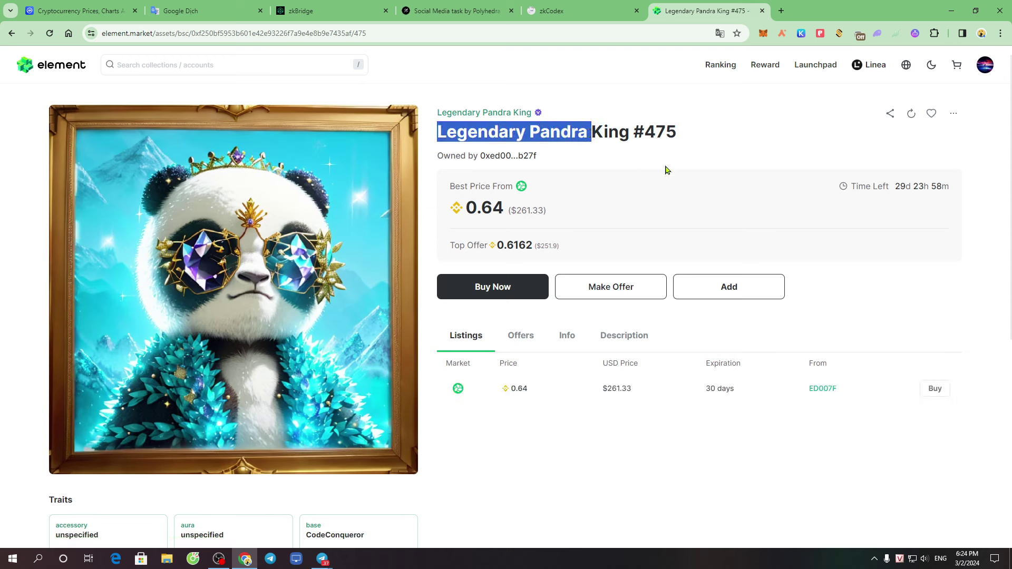
left_click_drag(509, 211, 549, 211)
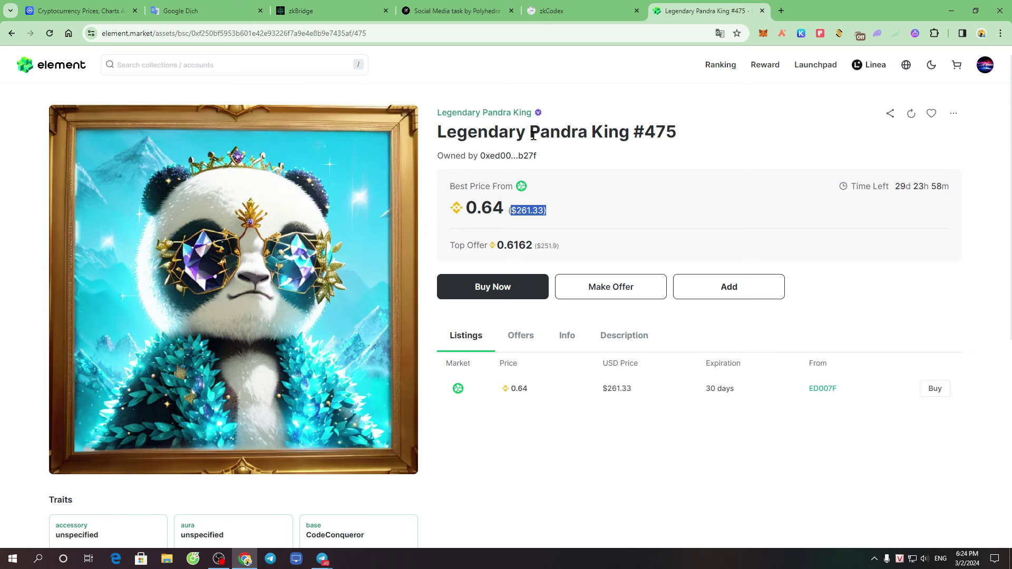
left_click_drag(442, 133, 534, 133)
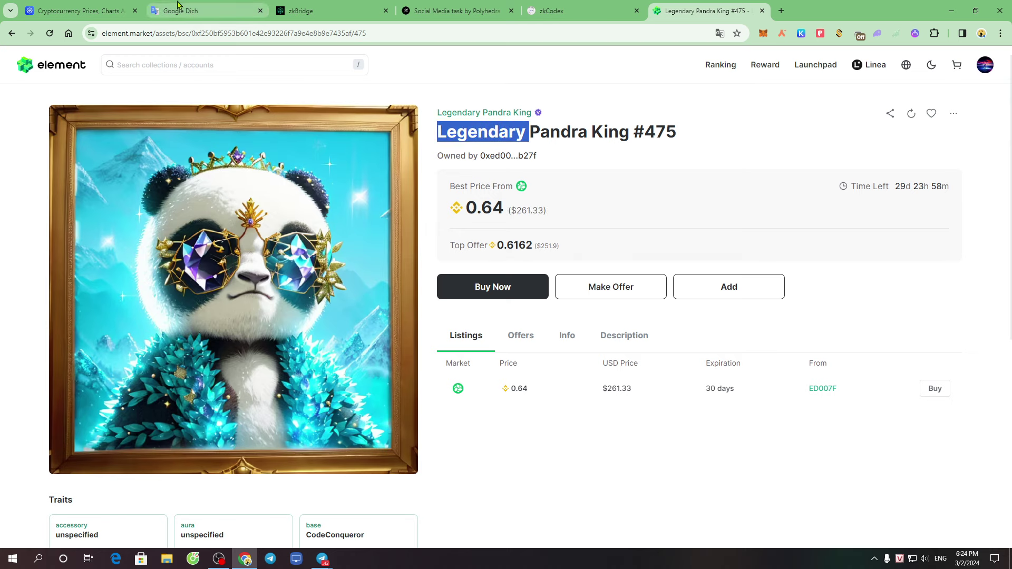
Step: Return to the criteria in Google Translate and review token bridging, message sending, total transactions and bridge volume
left_click(219, 10)
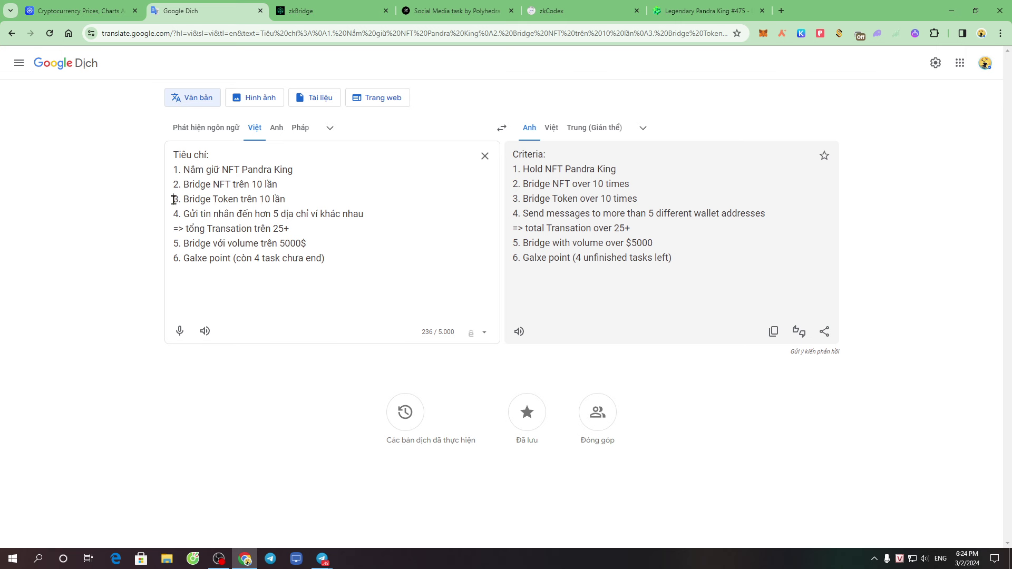
left_click_drag(173, 200, 254, 195)
left_click(213, 198)
left_click_drag(181, 214, 242, 213)
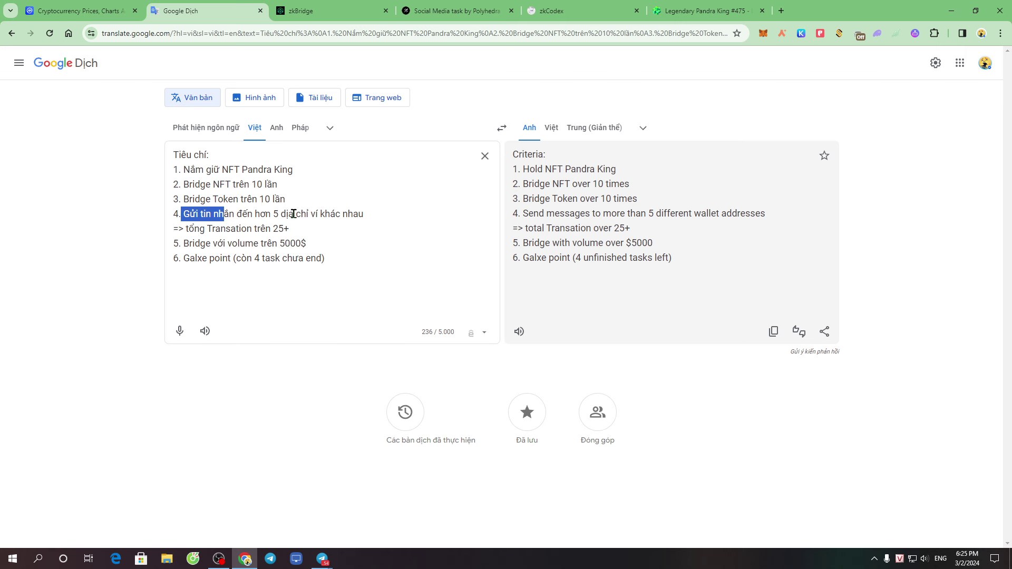
left_click_drag(184, 228, 266, 229)
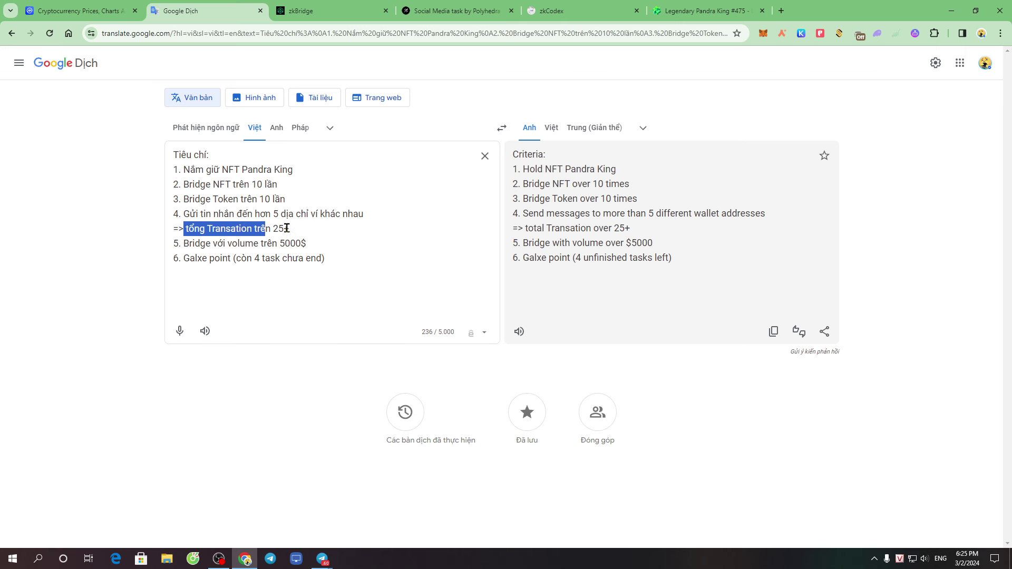
left_click(318, 217)
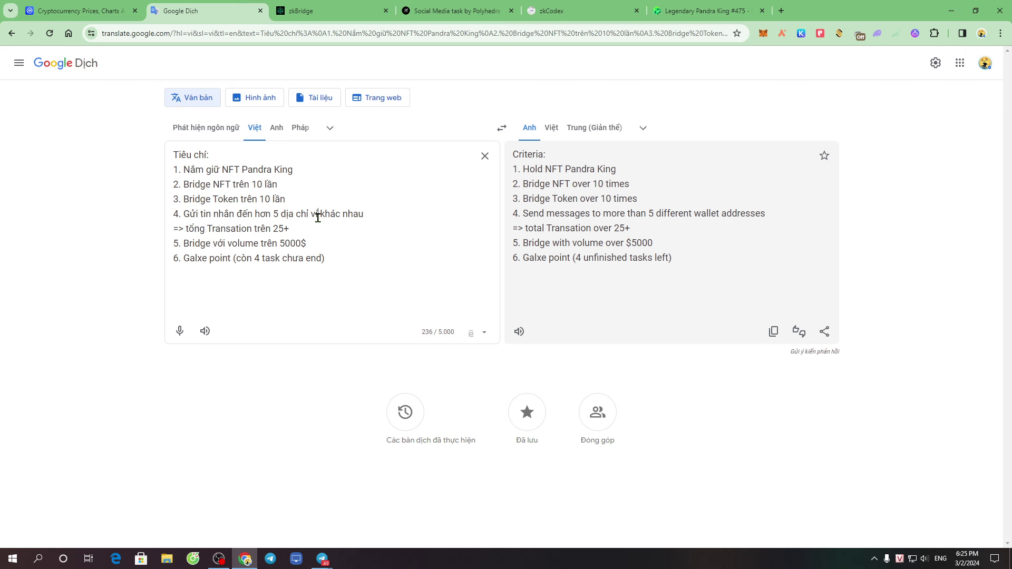
left_click_drag(241, 243, 290, 243)
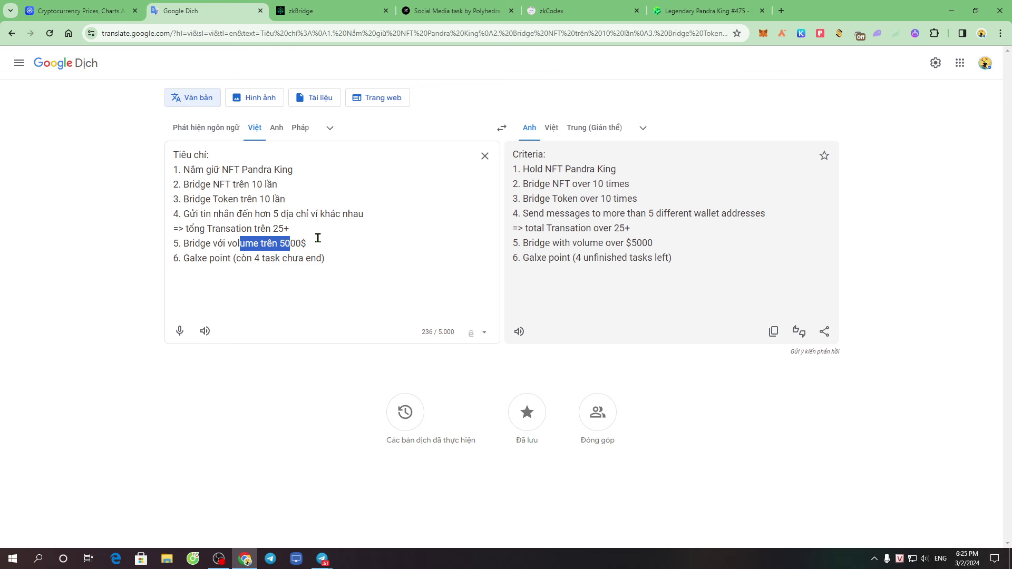
left_click(301, 244)
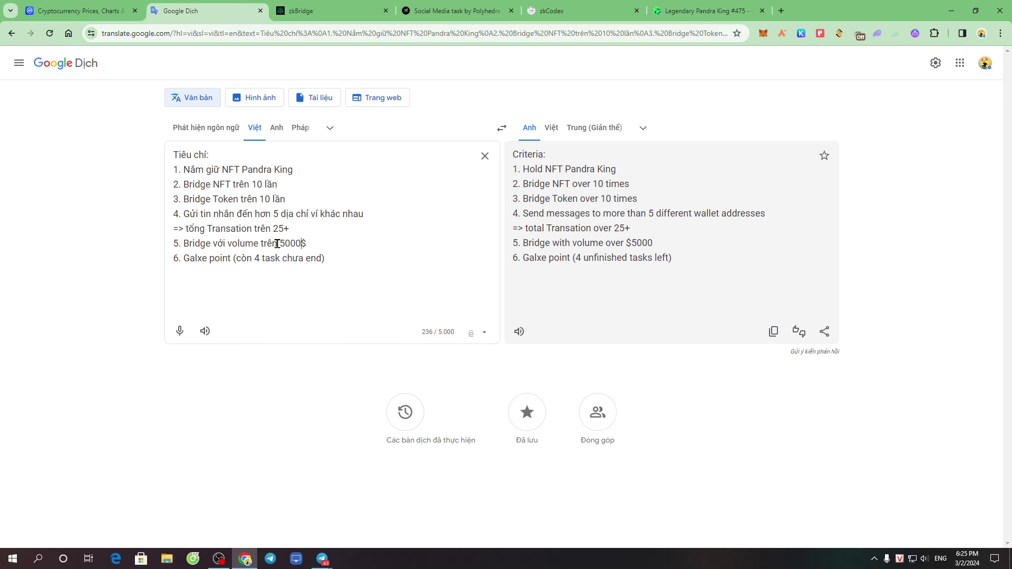
left_click_drag(274, 243, 321, 243)
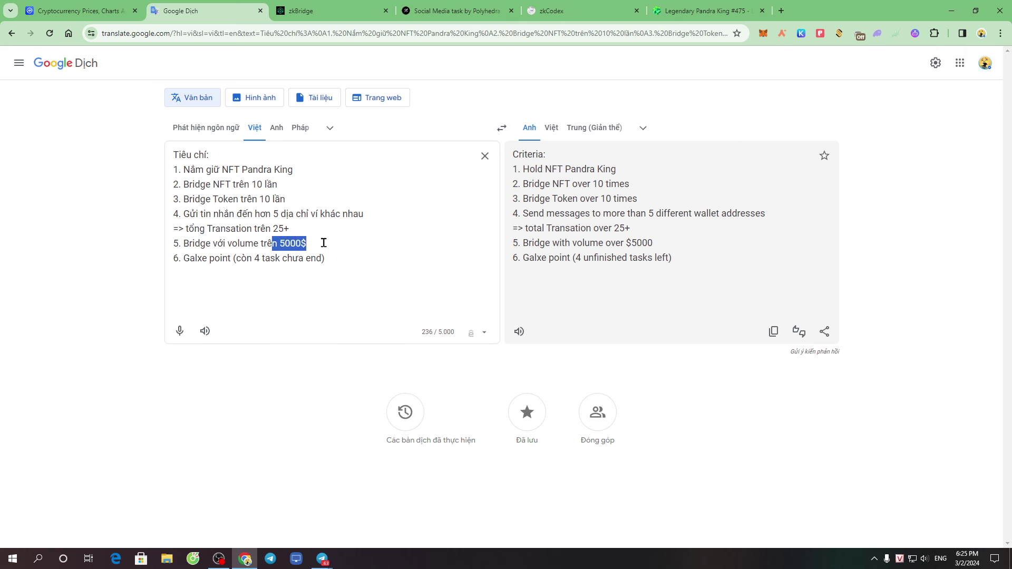
left_click(241, 243)
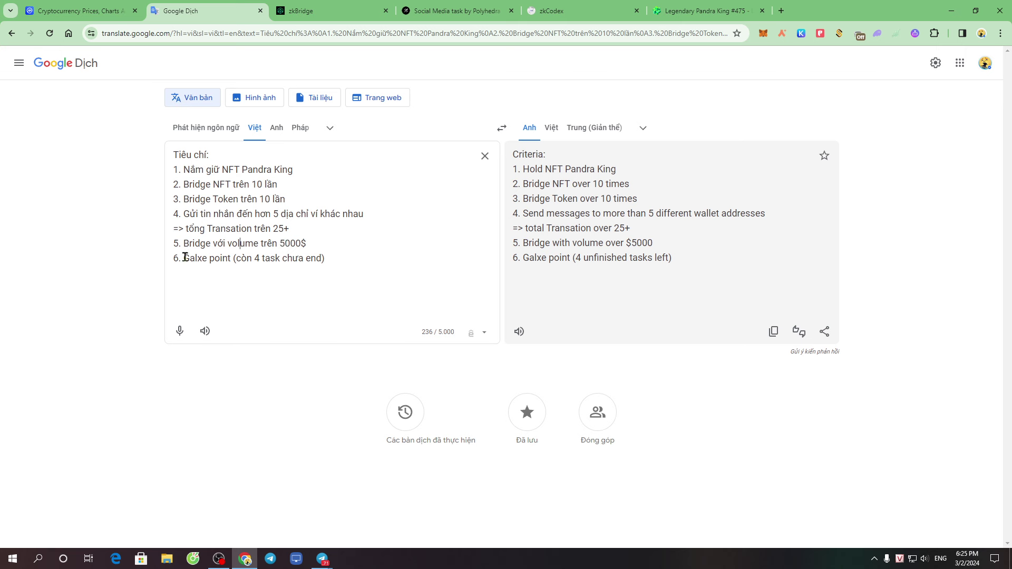
Step: Review the Galxe point criterion and examine the tasks on Polyhedra's Social Media task campaign page on Galxe
left_click_drag(186, 257, 233, 258)
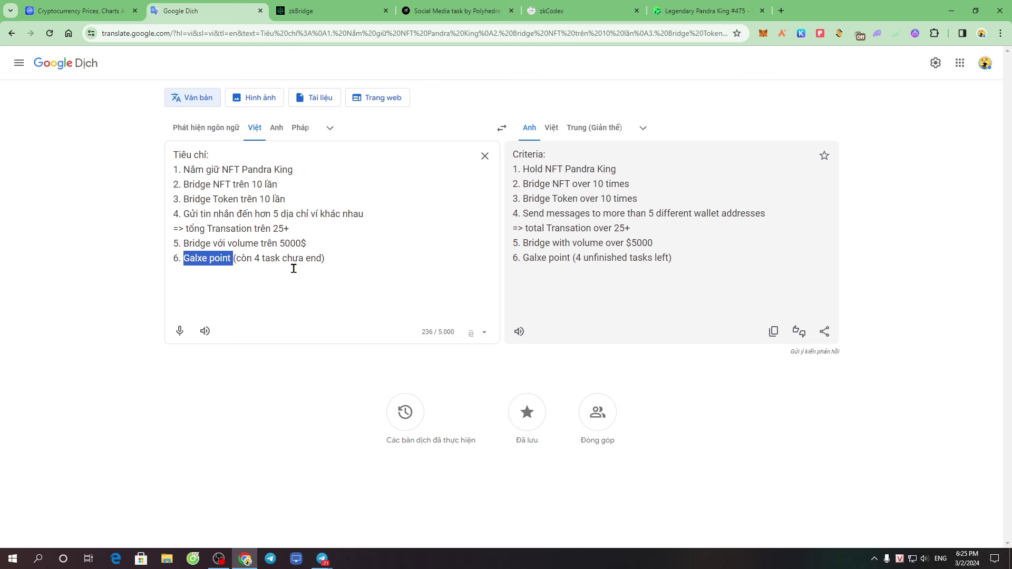
left_click(216, 259)
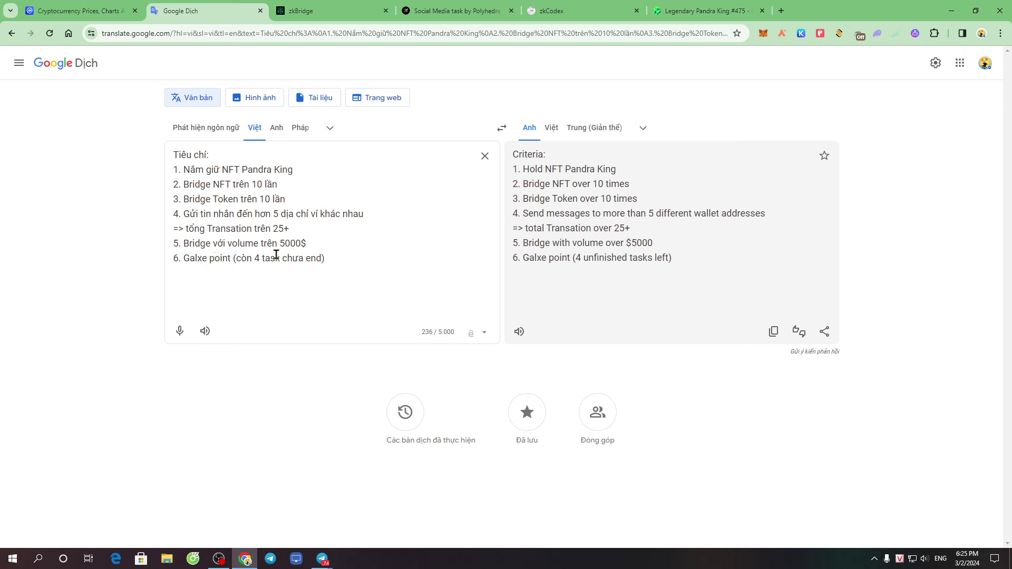
left_click_drag(236, 258, 316, 257)
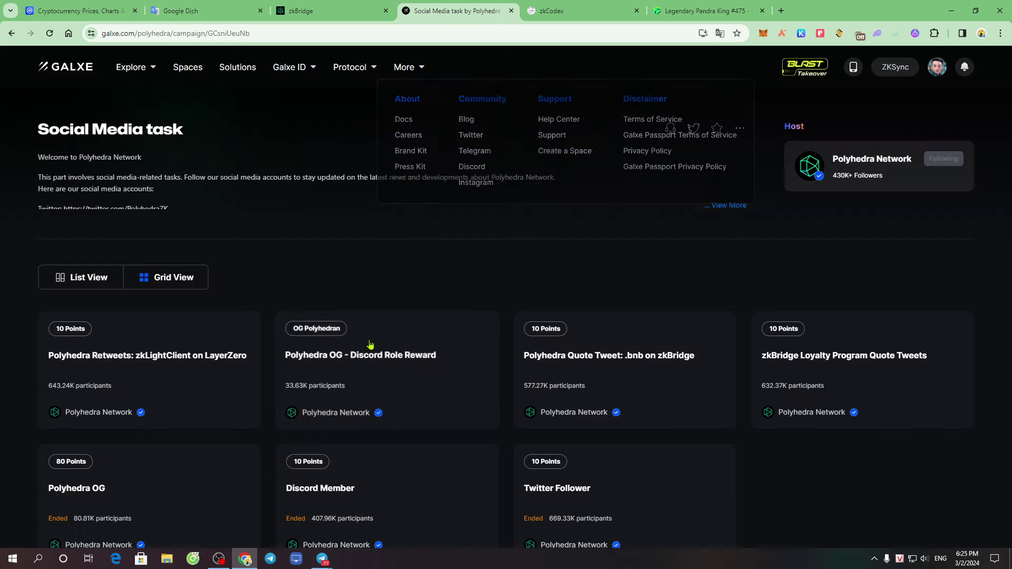
left_click(451, 10)
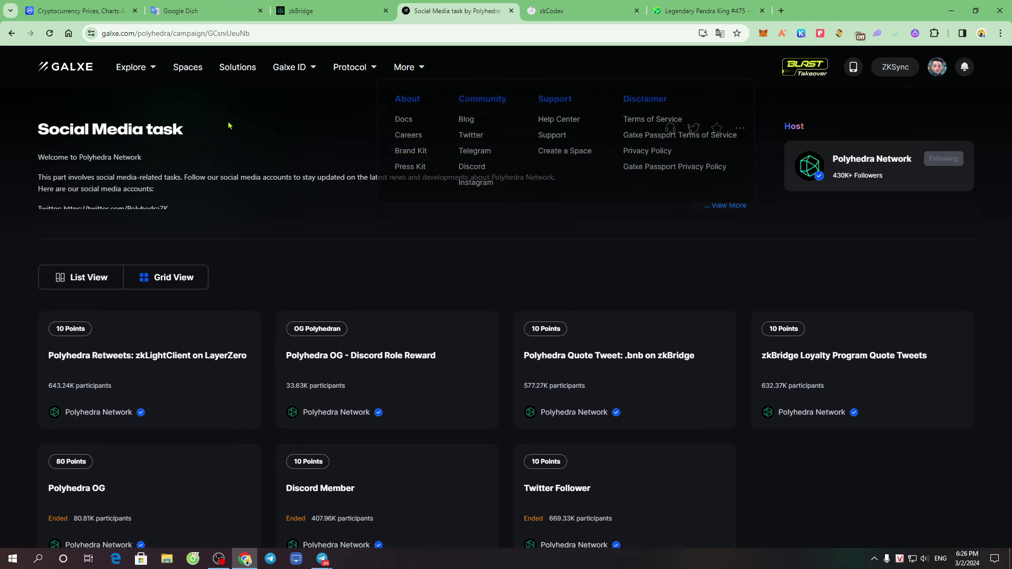
Step: Return to zkBridge, go to its loyalty page and open the Polyhedra 2024 NFT in the Claiming gallery
key("ctrl+shift+Tab")
key("ctrl+shift+Tab")
key("ctrl+Tab")
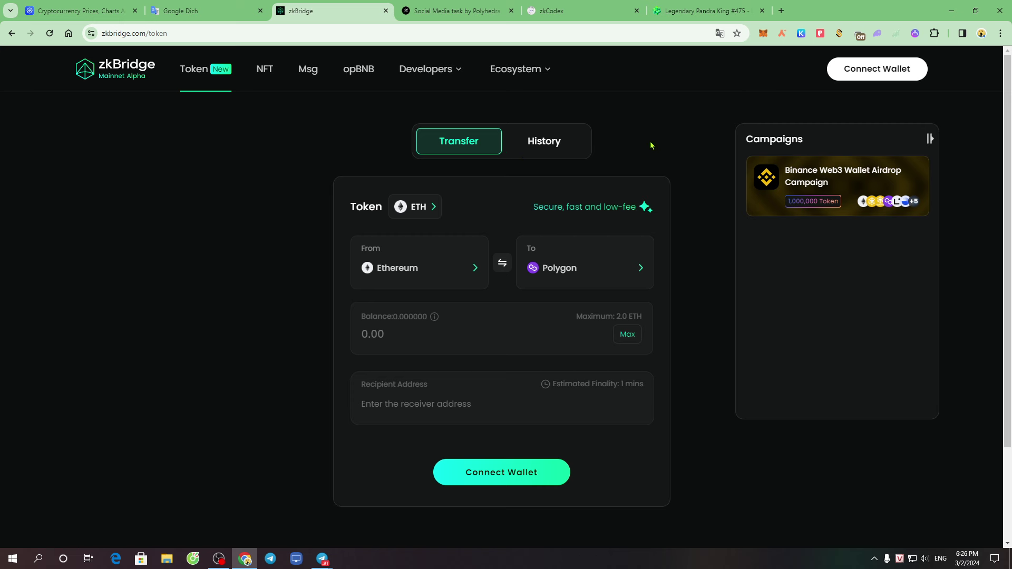
mouse_move(520, 71)
left_click(509, 160)
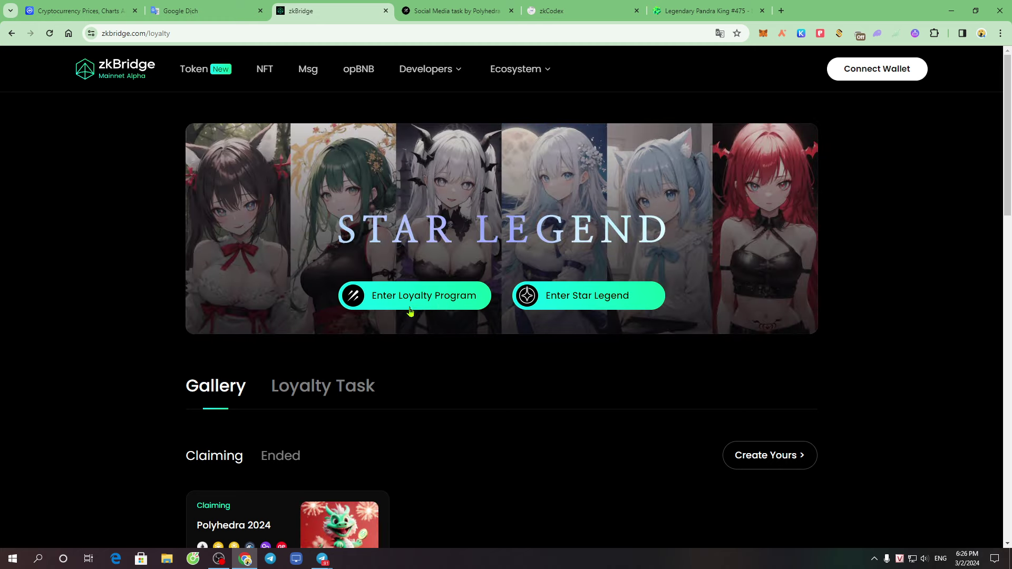
scroll(410, 312, "down", 6)
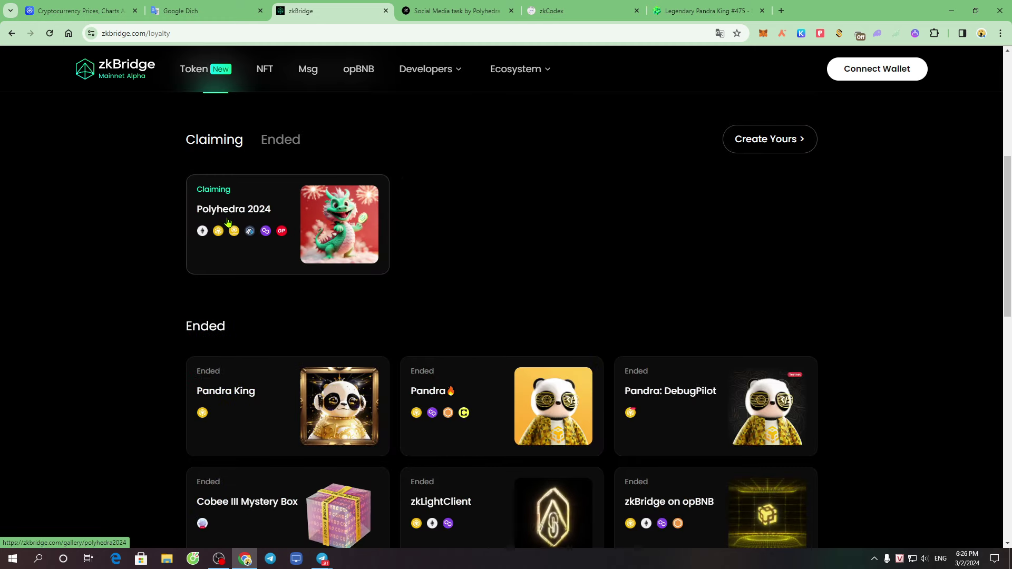
left_click(267, 220)
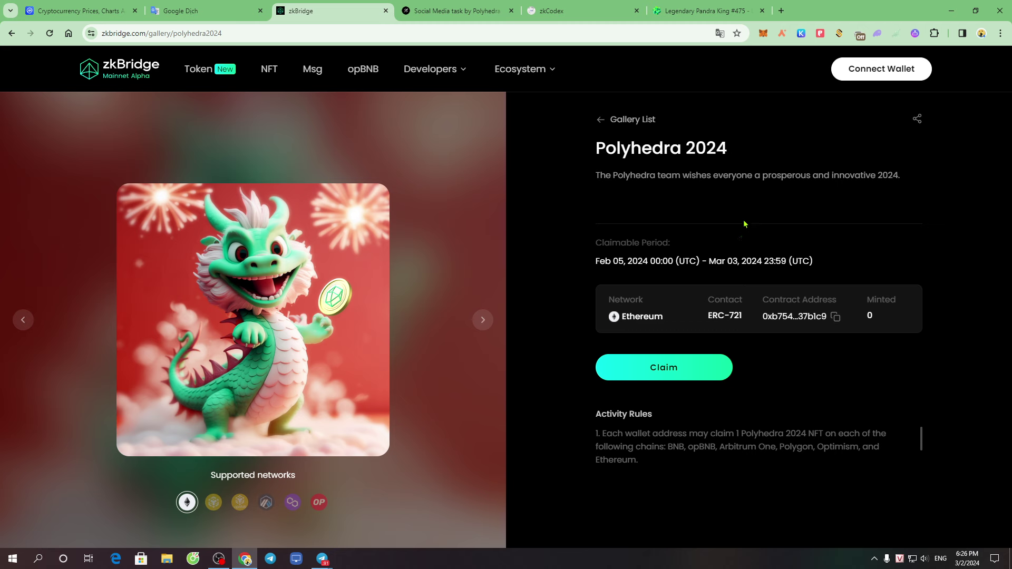
Step: Examine the Polyhedra 2024 NFT's claimable period and go through its supported networks, ending with Ethereum selected
left_click_drag(741, 261, 690, 261)
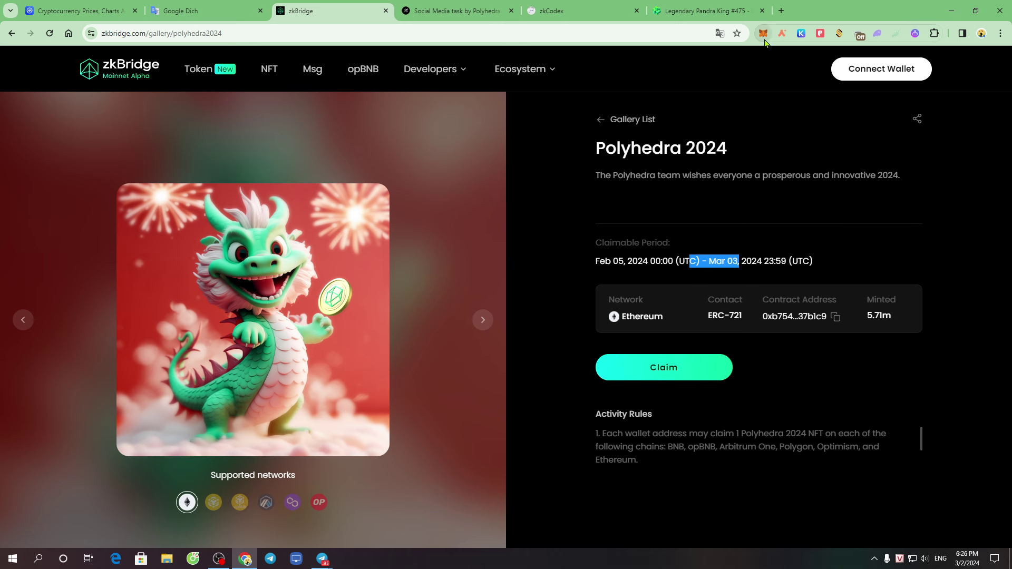
left_click(213, 502)
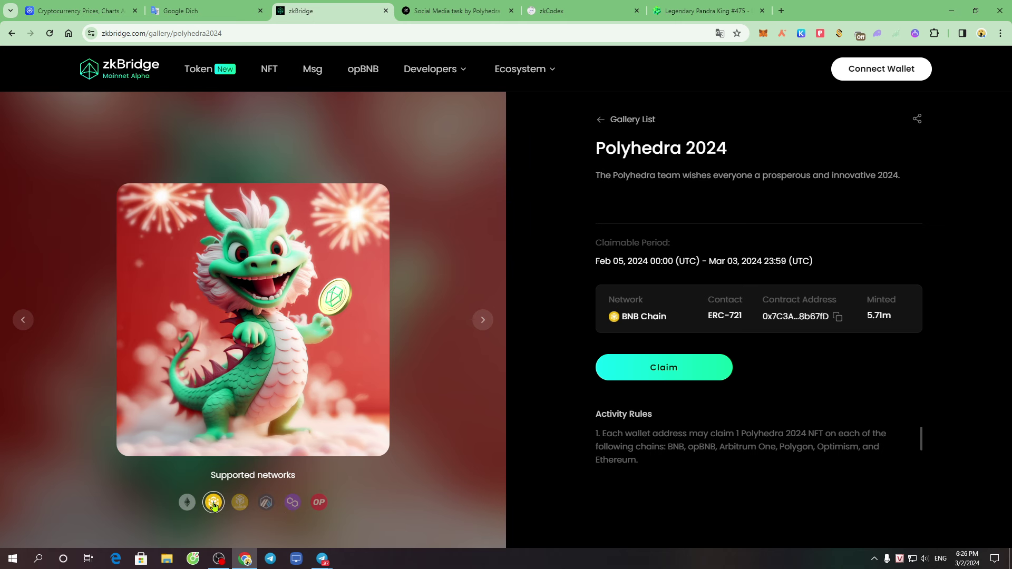
left_click(240, 505)
left_click(266, 504)
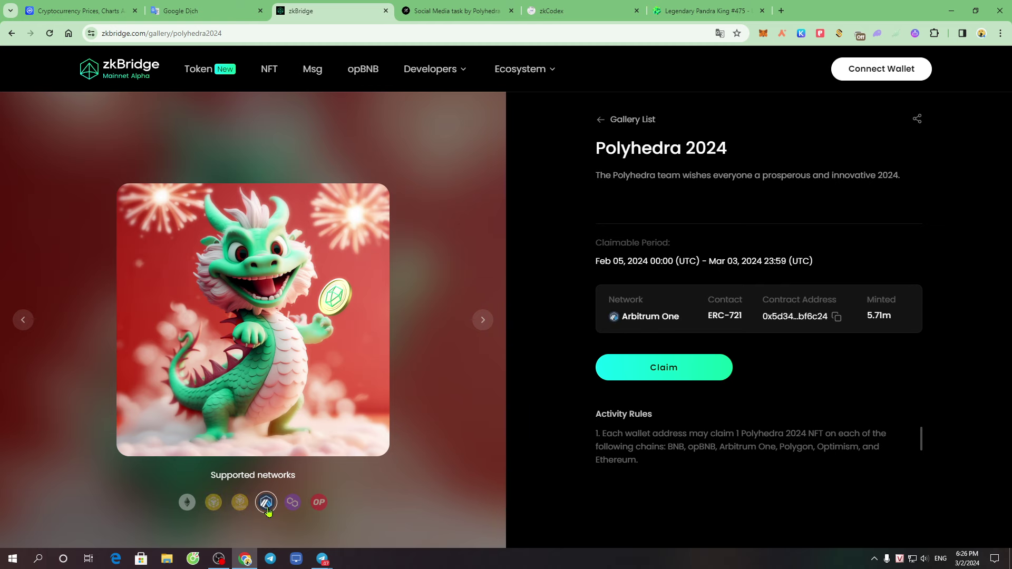
left_click(293, 504)
left_click(318, 505)
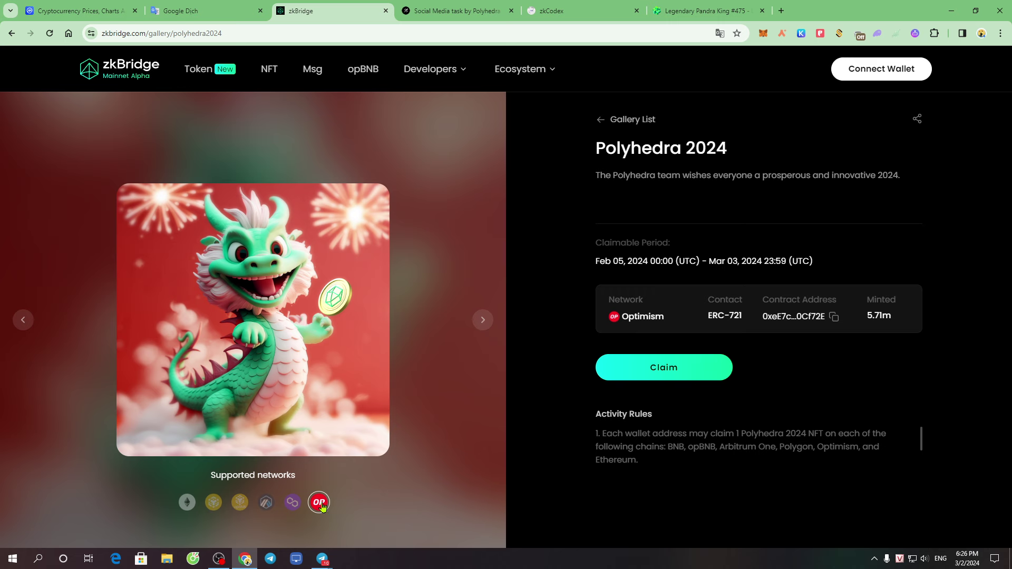
left_click(188, 504)
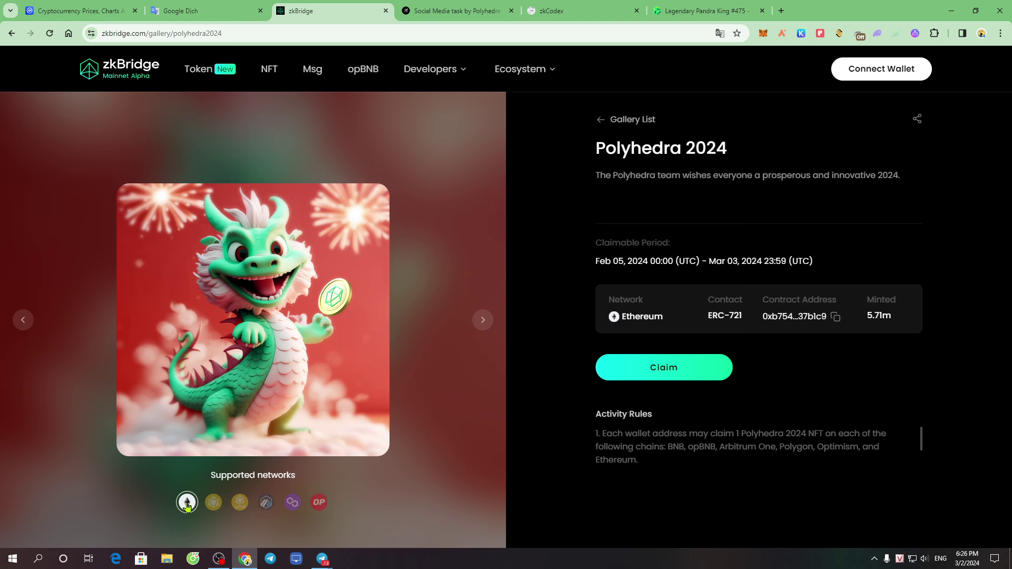
triple_click(664, 322)
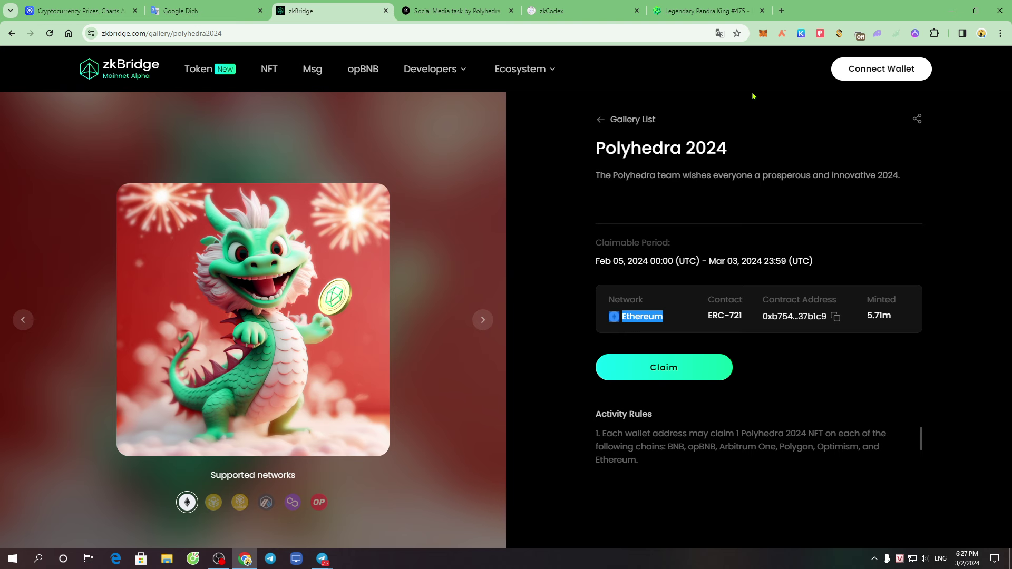
Step: Switch the MetaMask network to Arbitrum One, searching the network list for "ar"
left_click(764, 35)
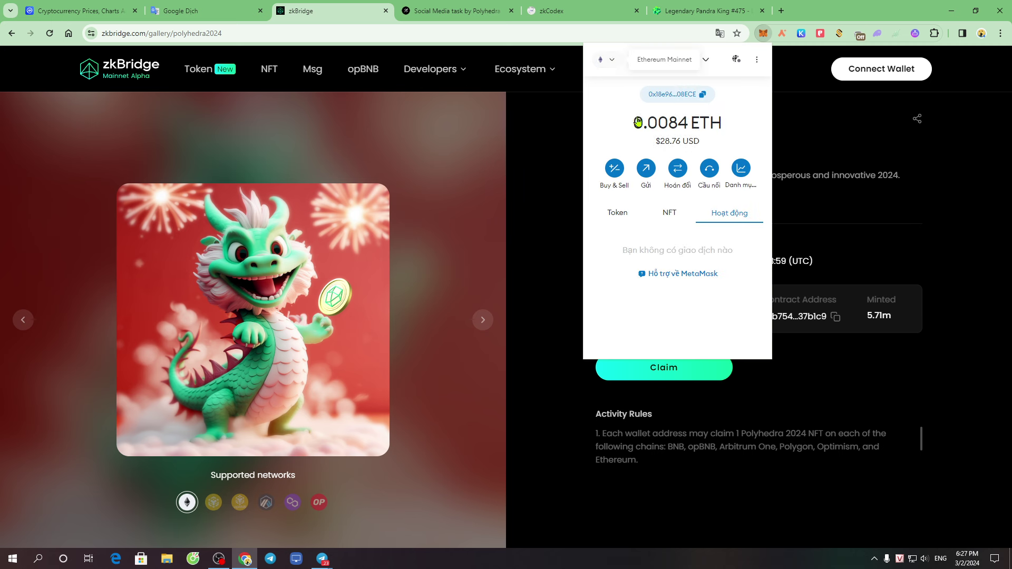
left_click(654, 59)
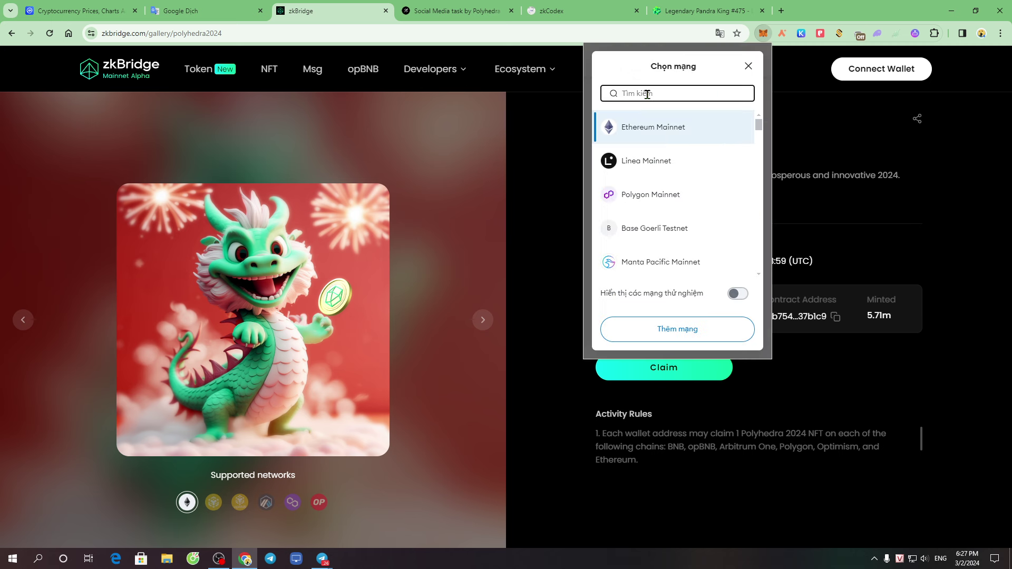
type("ar")
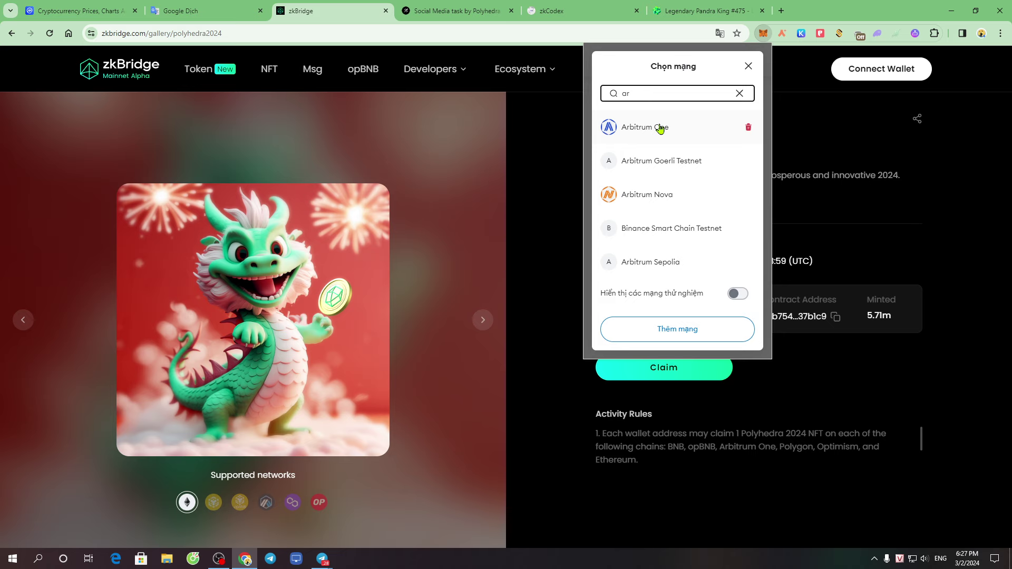
left_click(660, 129)
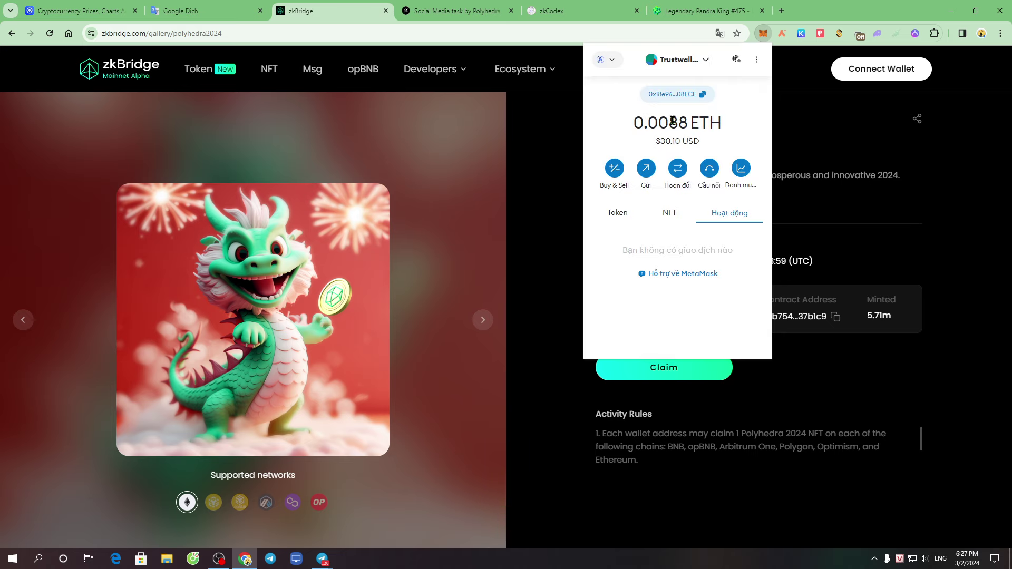
Step: Connect MetaMask's Trustwallet account to zkBridge and sign the sign-in request accepting the Terms of Service
left_click(882, 69)
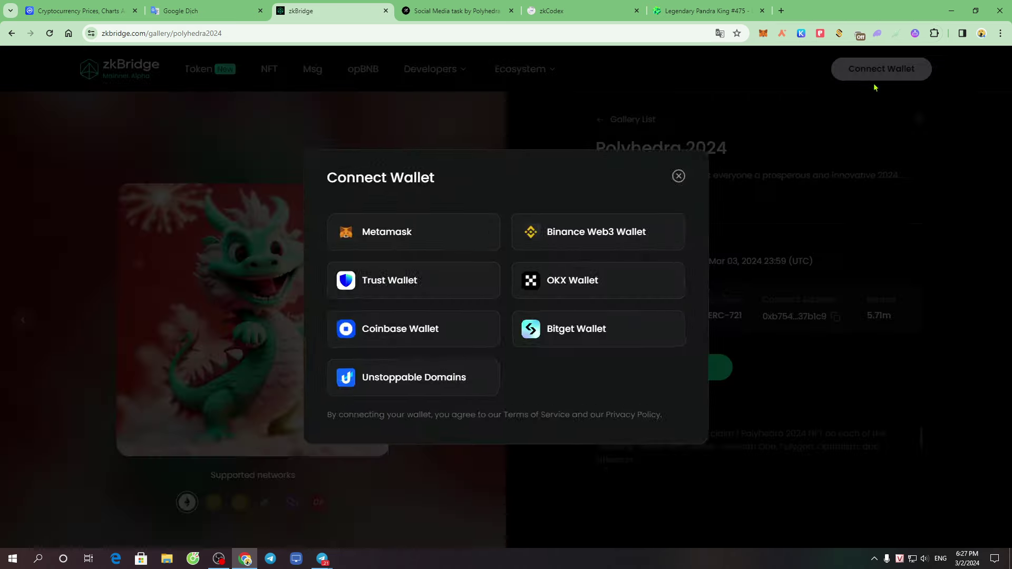
left_click(419, 240)
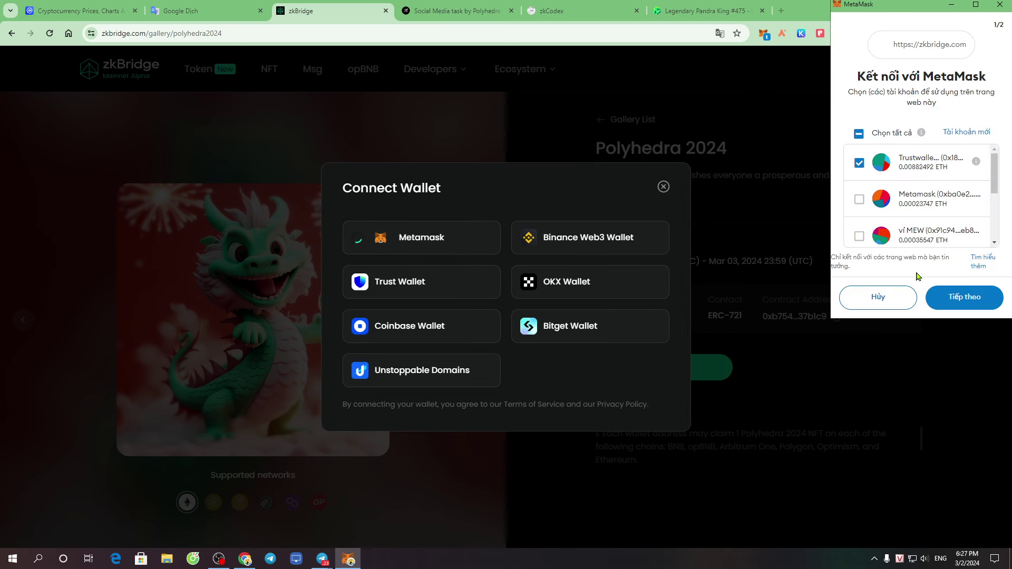
left_click(960, 298)
left_click(931, 304)
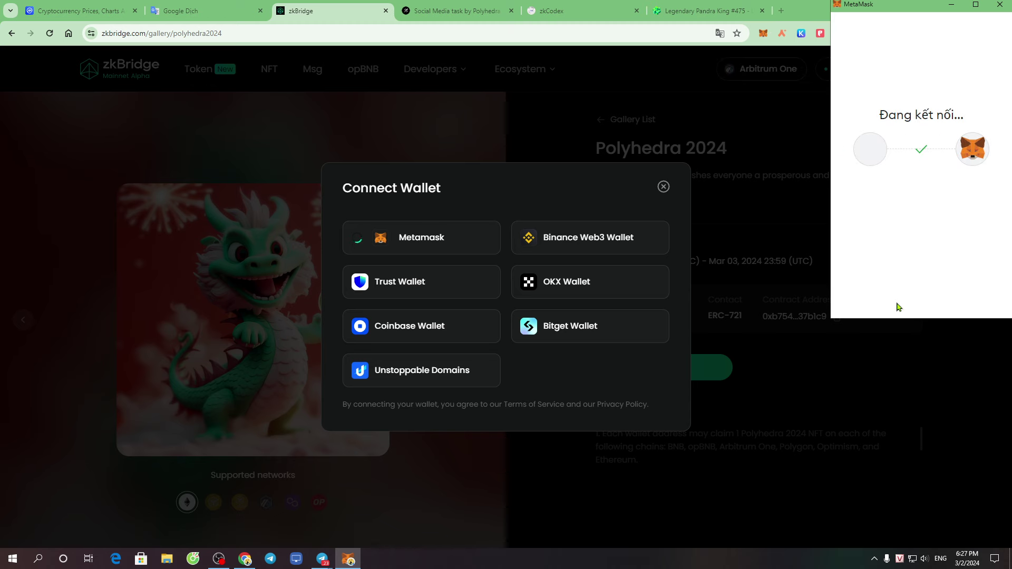
left_click(639, 383)
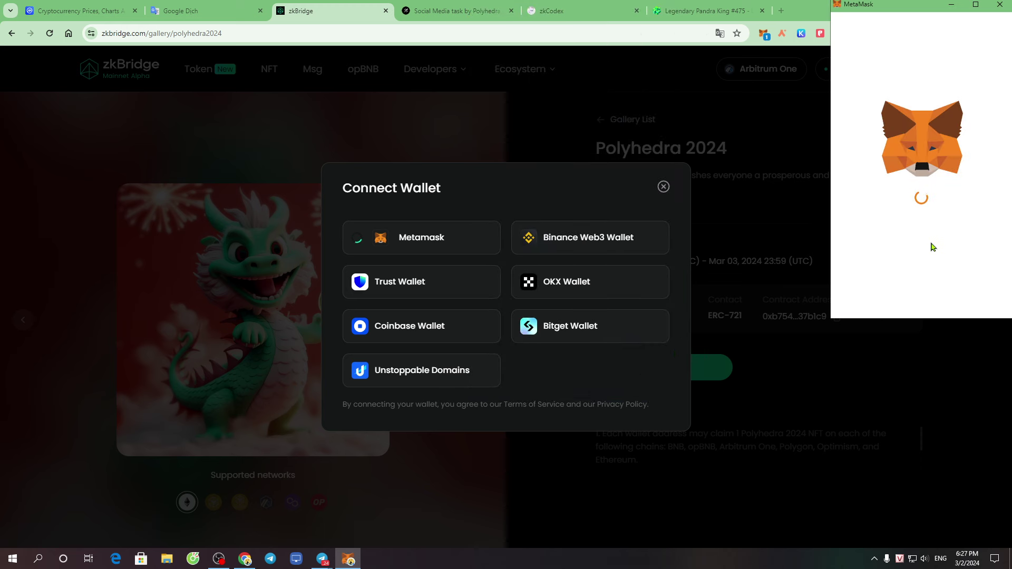
scroll(855, 263, "down", 3)
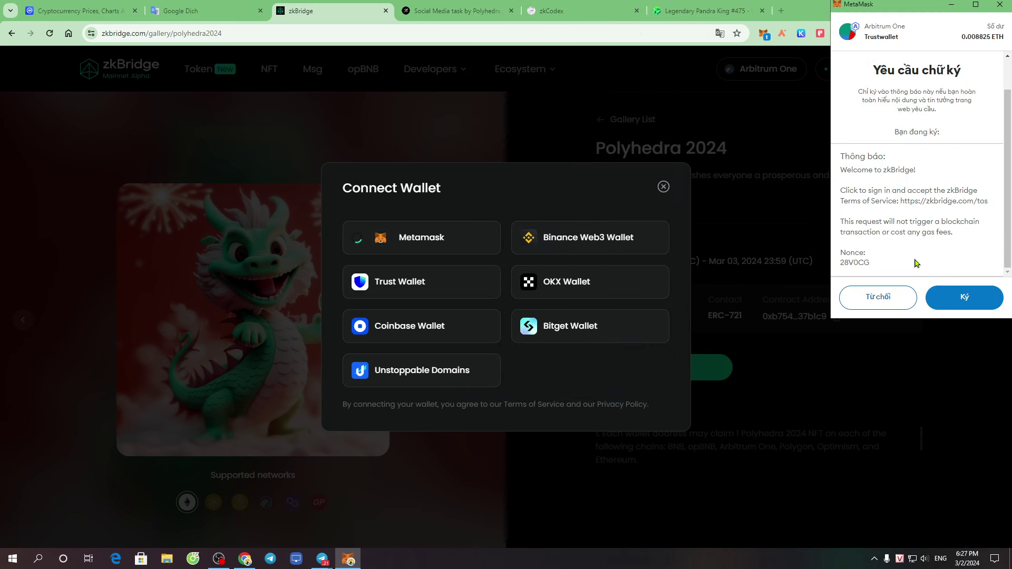
left_click(967, 300)
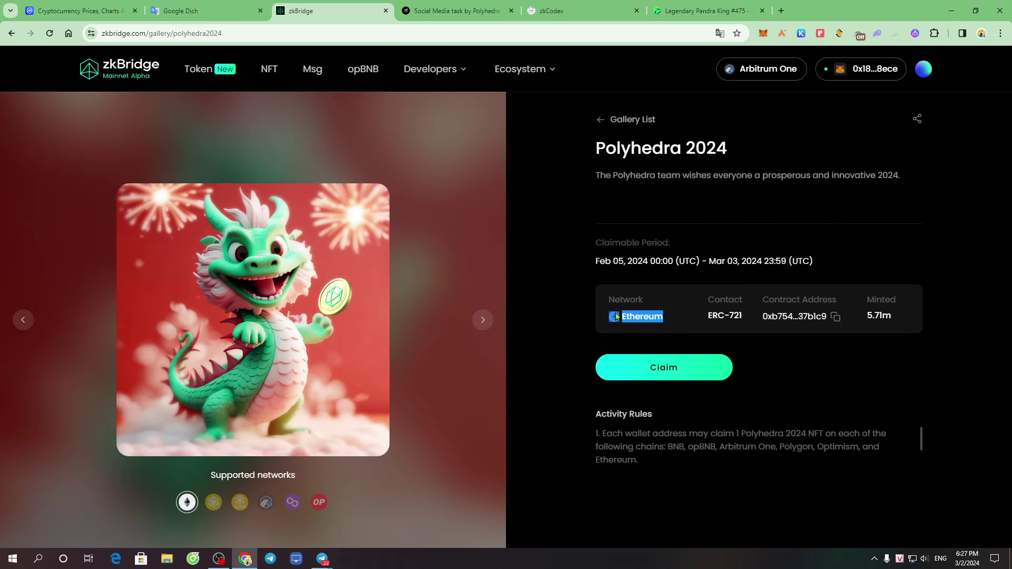
Step: Go through the NFT's Arbitrum One, Optimism, Polygon and BNB Chain network options and read the first activity rule
left_click(583, 312)
left_click(267, 507)
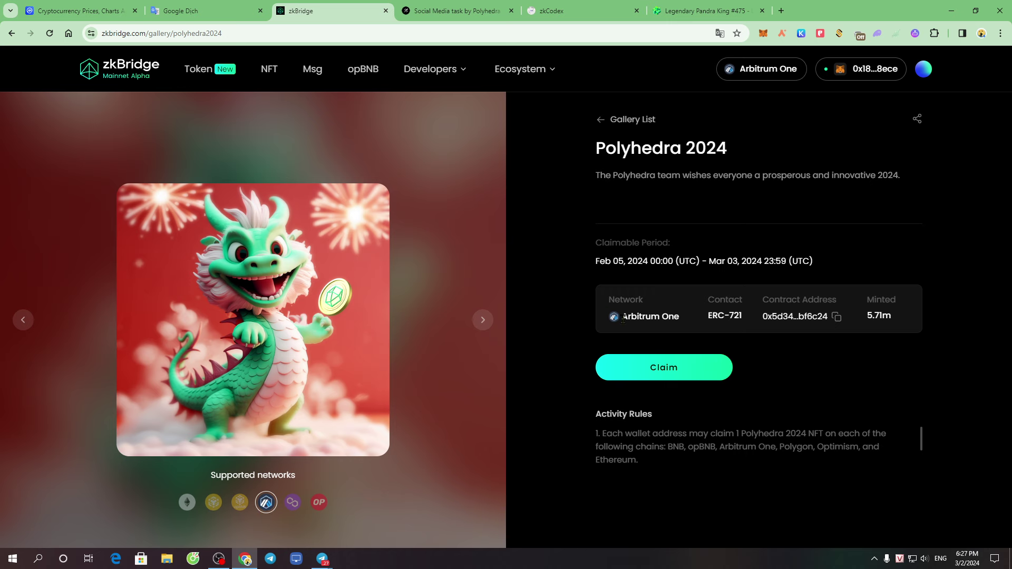
left_click_drag(623, 317, 687, 317)
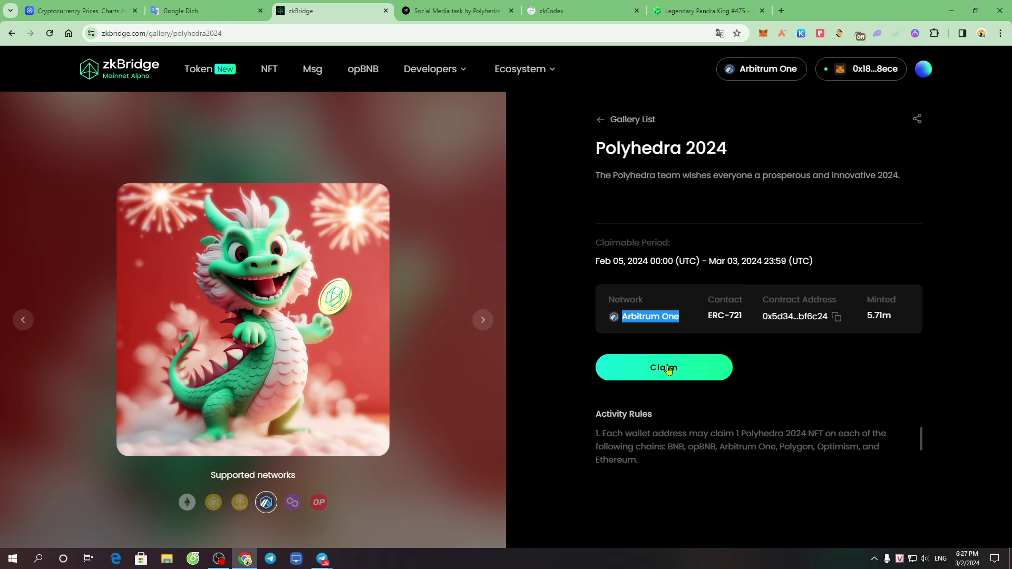
left_click(321, 506)
left_click(293, 506)
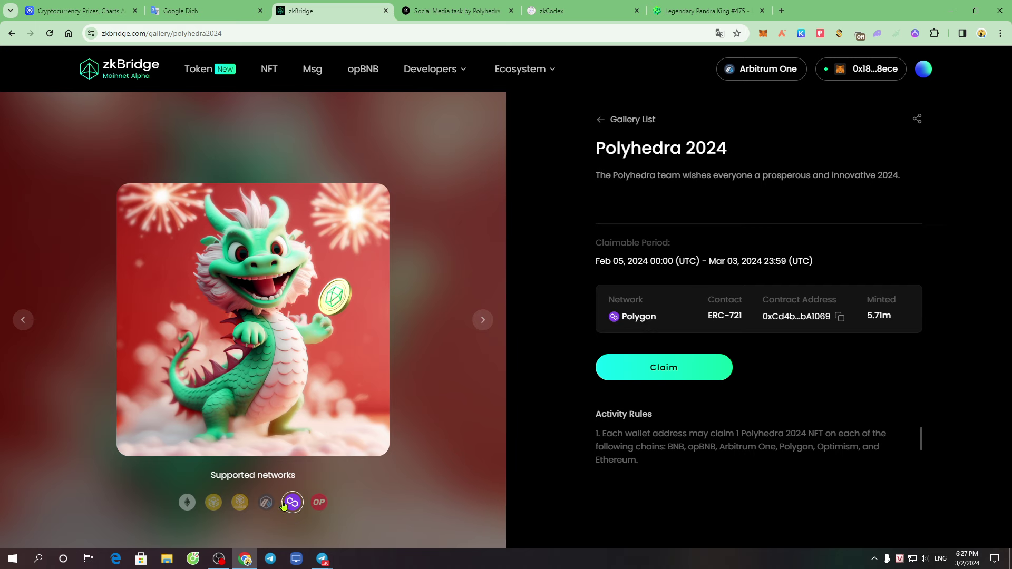
left_click(216, 505)
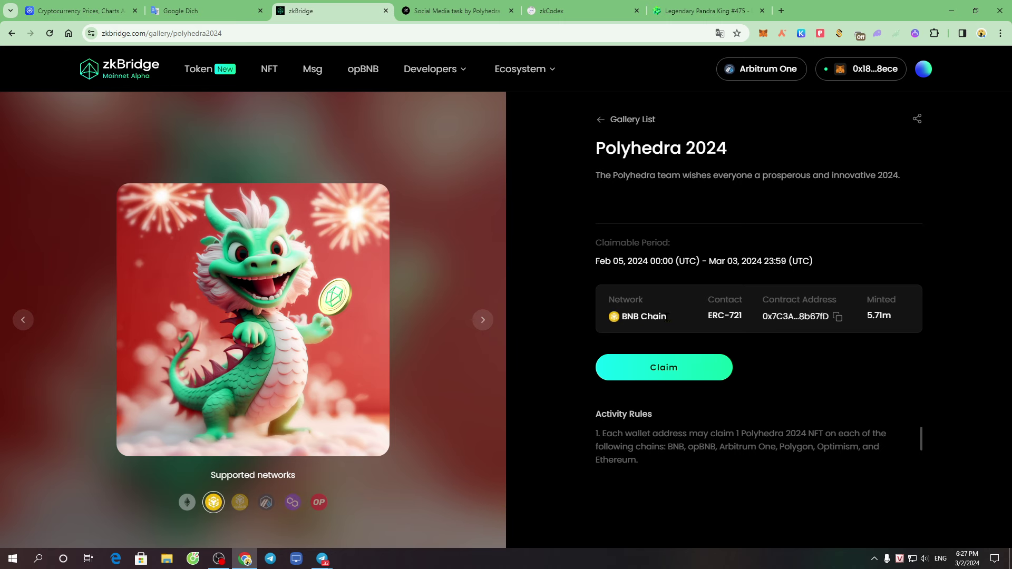
left_click_drag(667, 317, 601, 319)
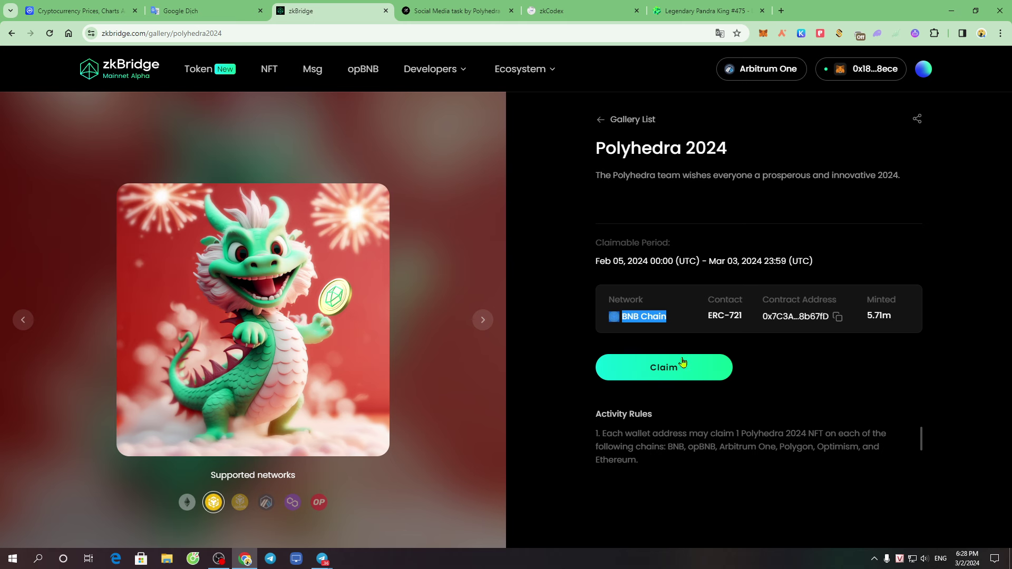
left_click_drag(599, 433, 780, 432)
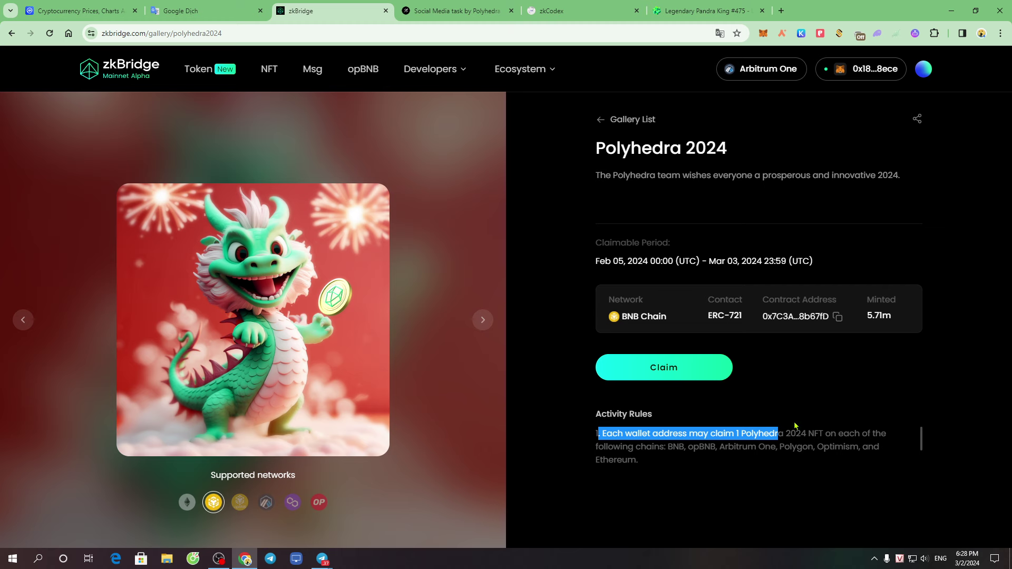
Step: Claim the Polyhedra 2024 NFT on Arbitrum One, approve the transaction in Pocket Universe and MetaMask, and close the claim summary
left_click(265, 505)
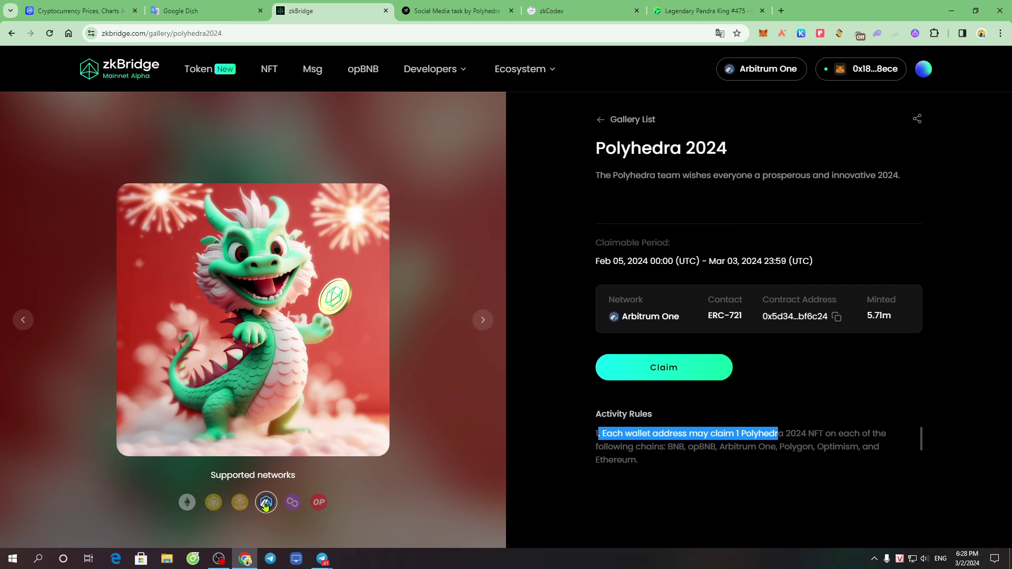
left_click(656, 373)
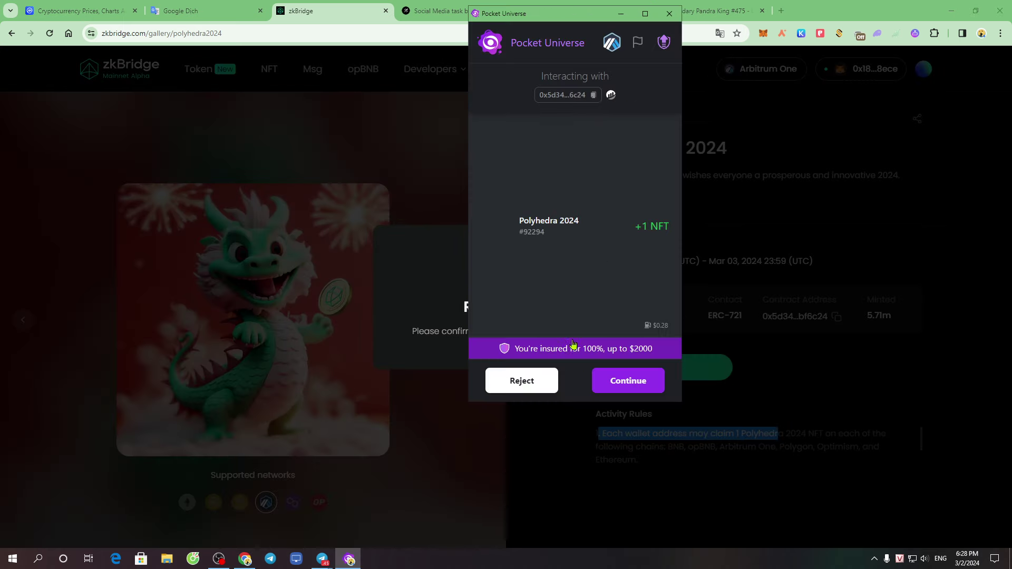
left_click(631, 383)
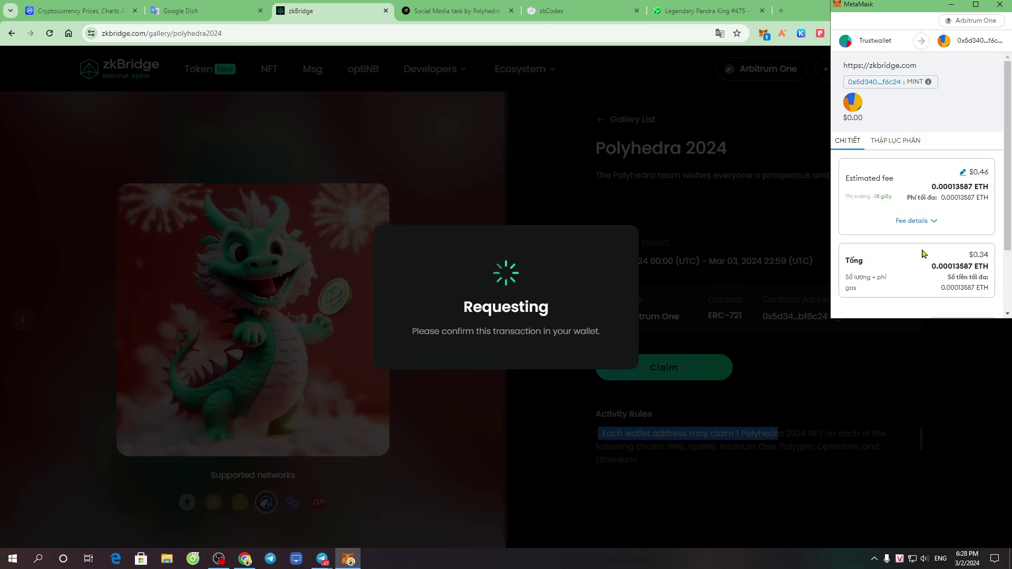
scroll(923, 264, "down", 2)
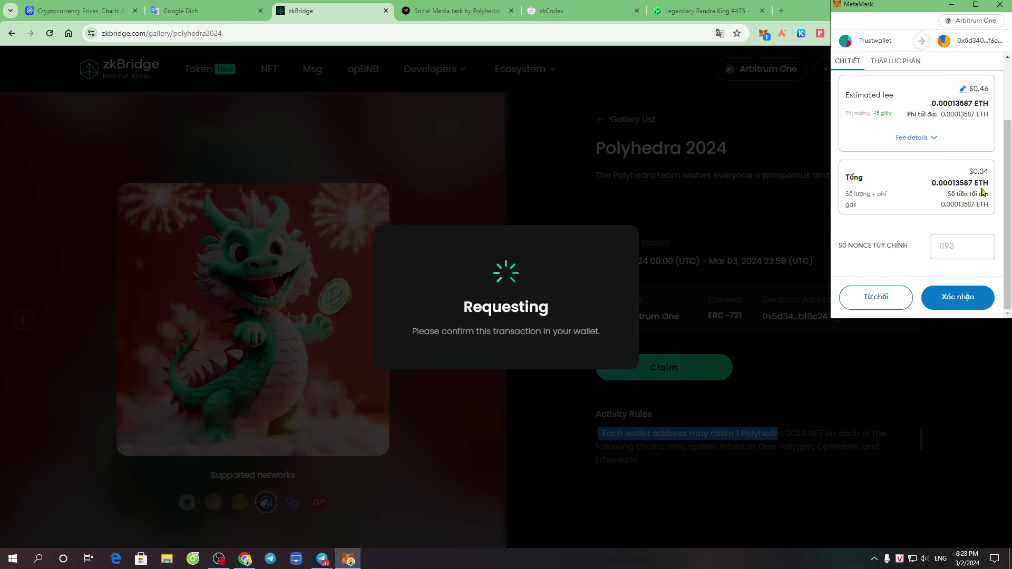
left_click_drag(965, 182, 931, 183)
left_click(938, 297)
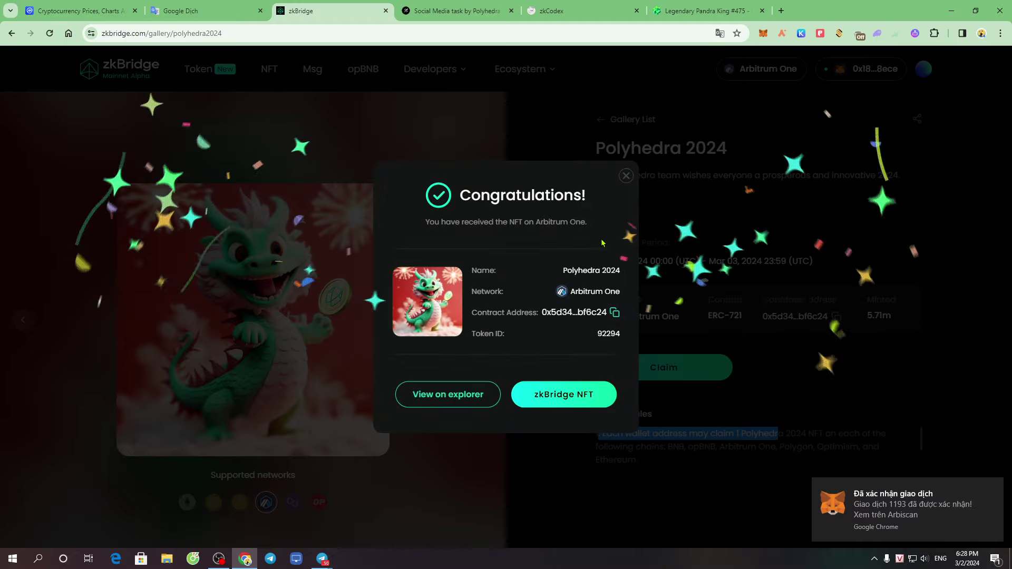
left_click(626, 176)
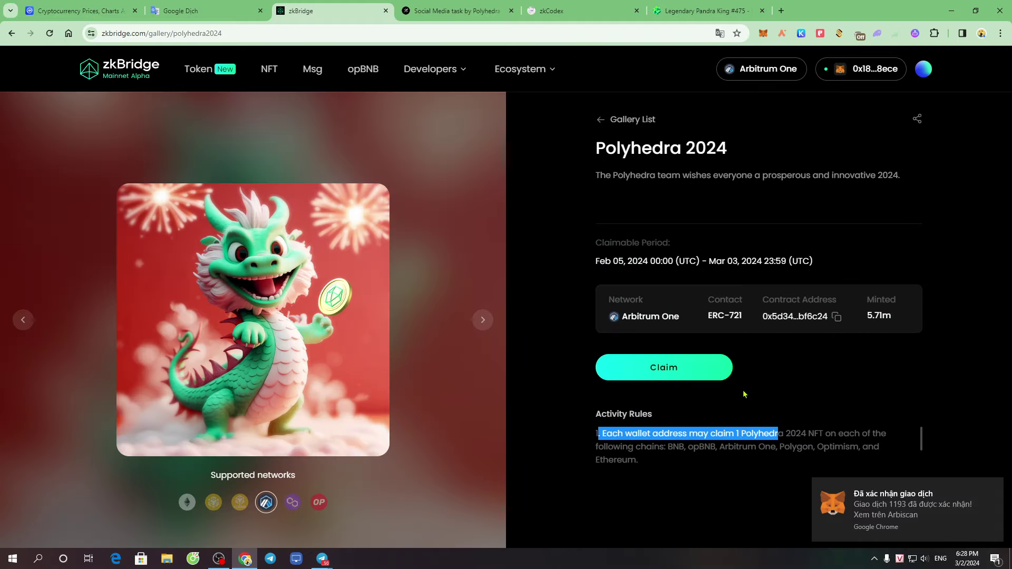
left_click(831, 375)
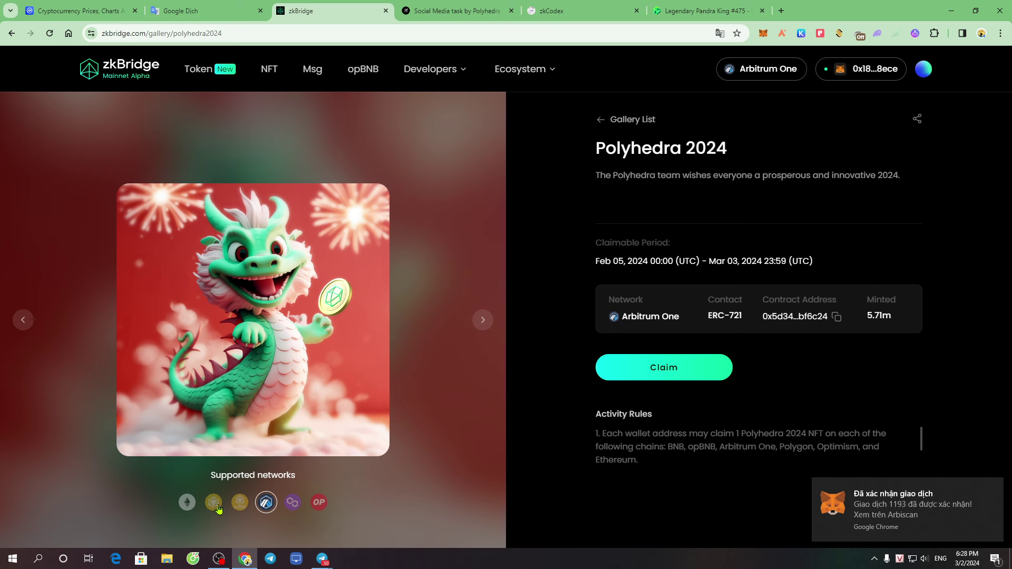
Step: Try to claim the Polyhedra 2024 NFT on Arbitrum One a second time
left_click(294, 504)
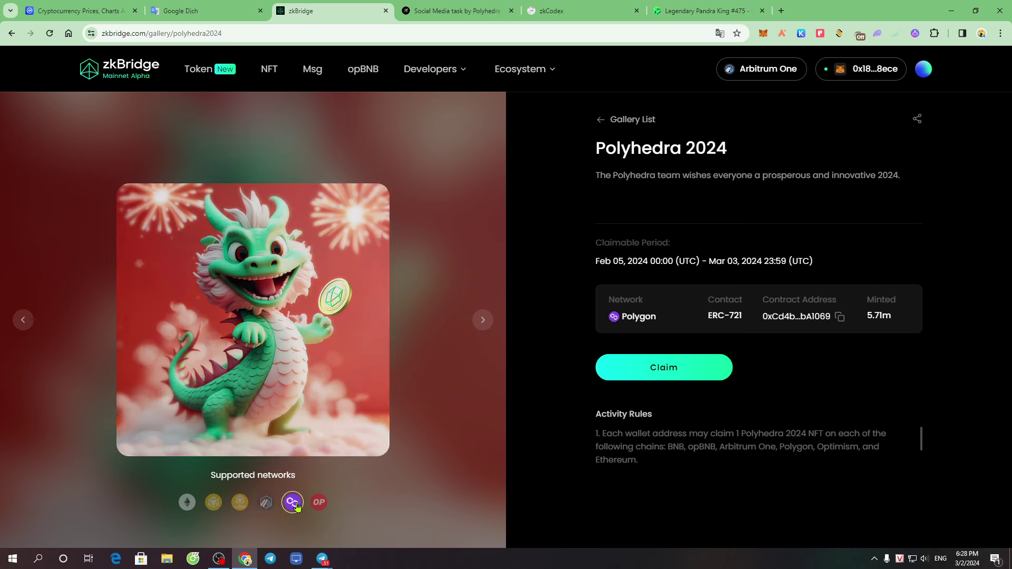
left_click(267, 503)
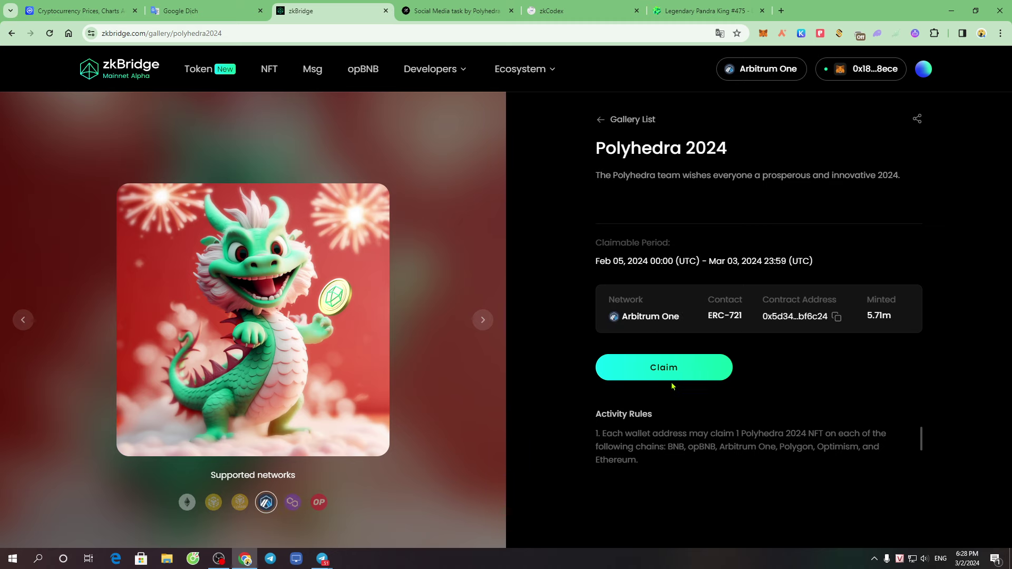
left_click(670, 372)
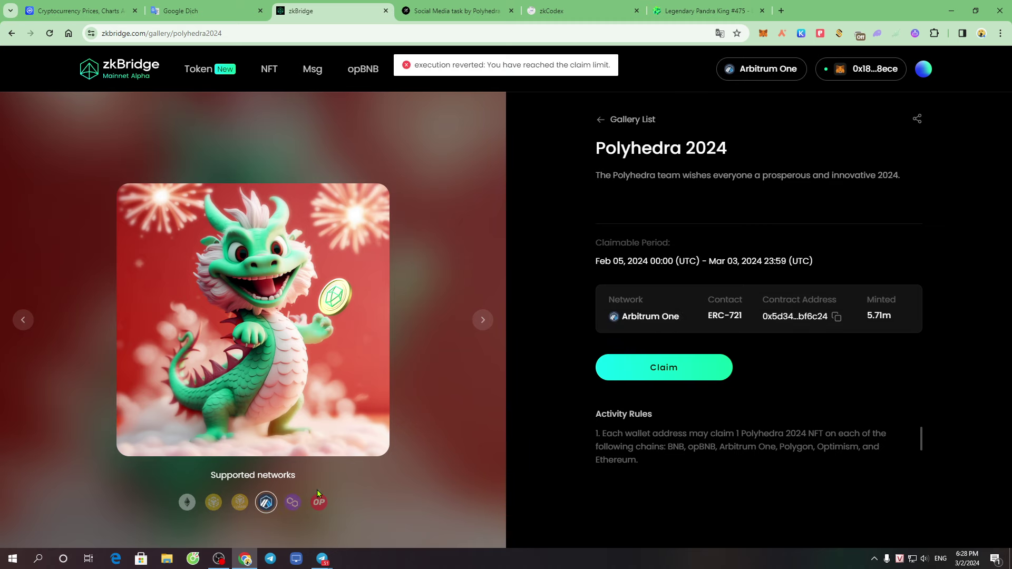
Step: Claim the Polyhedra 2024 NFT on opBNB, allowing the network switch and approving the mint in Pocket Universe and MetaMask
left_click(240, 503)
left_click(214, 502)
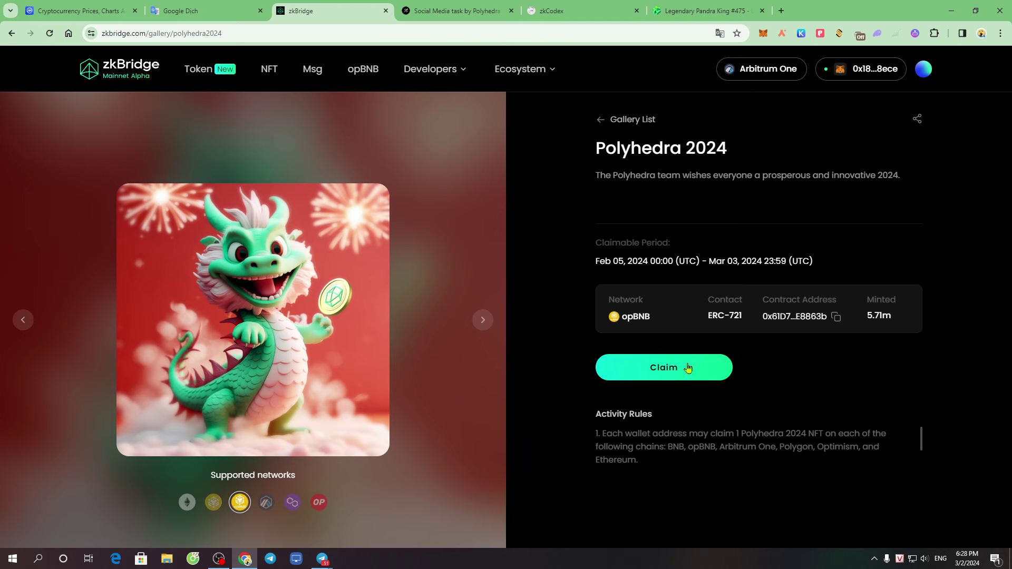
left_click(676, 375)
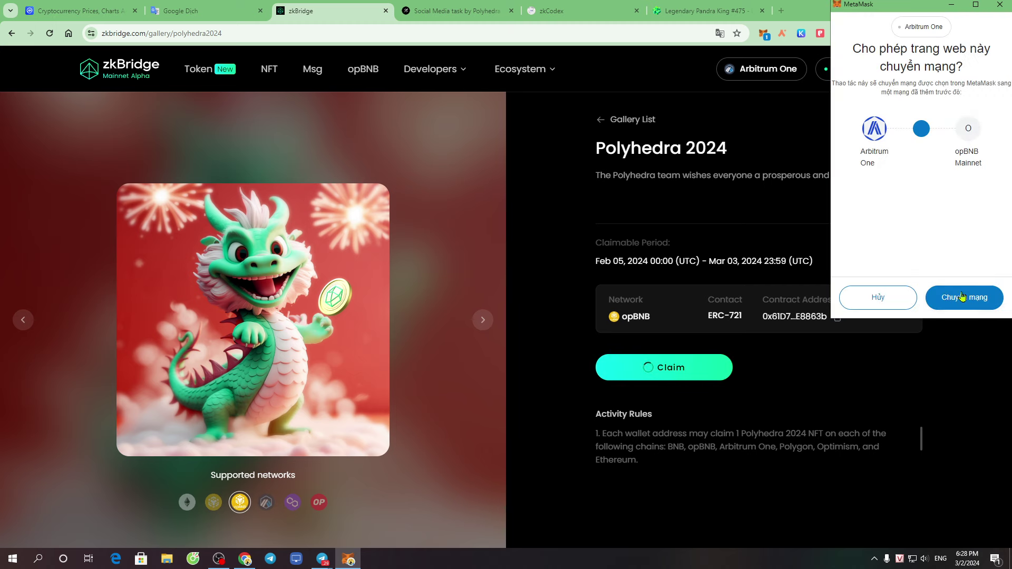
left_click(958, 299)
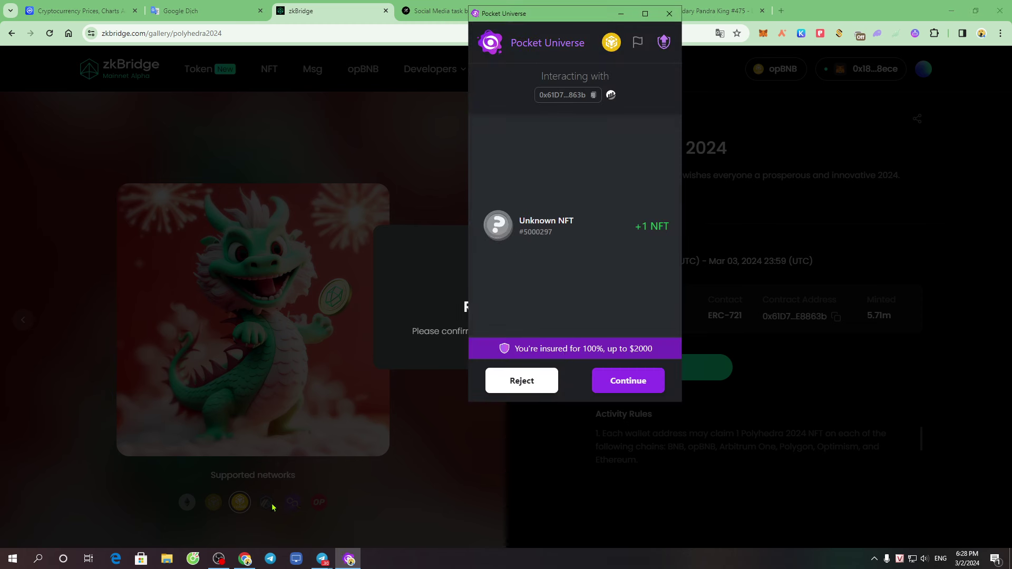
left_click(624, 385)
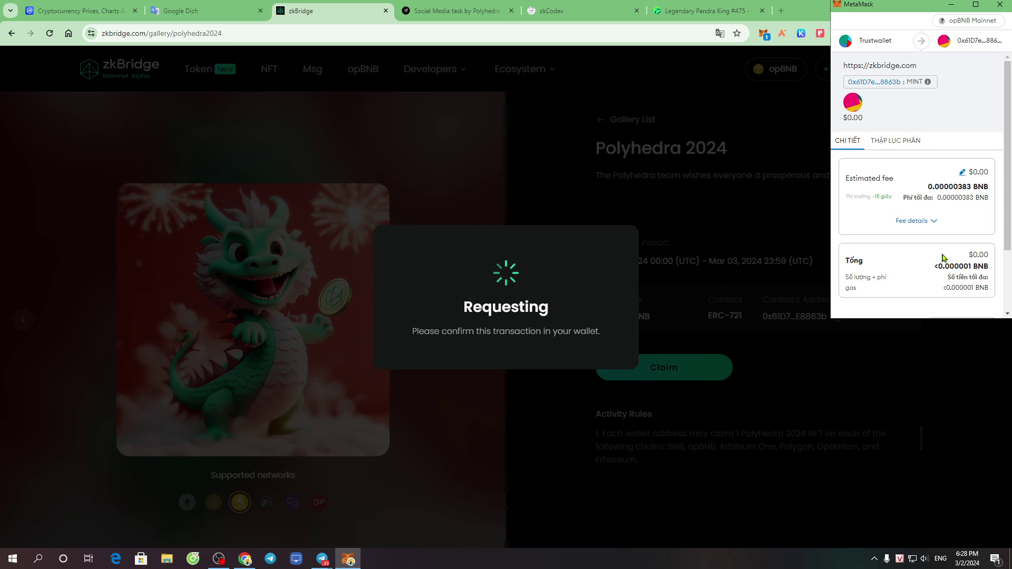
scroll(944, 259, "down", 3)
left_click(949, 299)
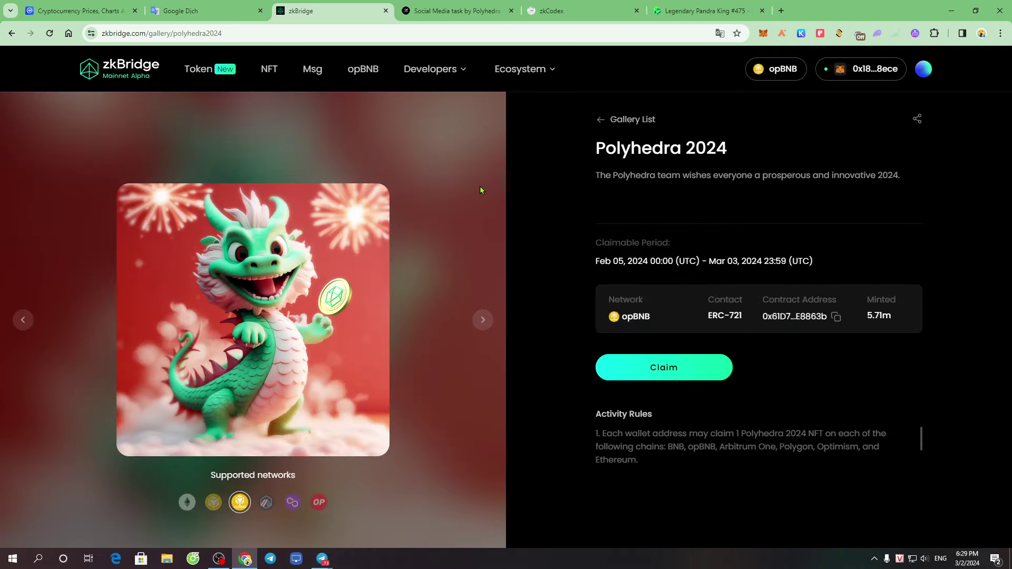
Step: Return to the criteria in Google Translate and review the NFT bridging and token bridging requirements
left_click(203, 10)
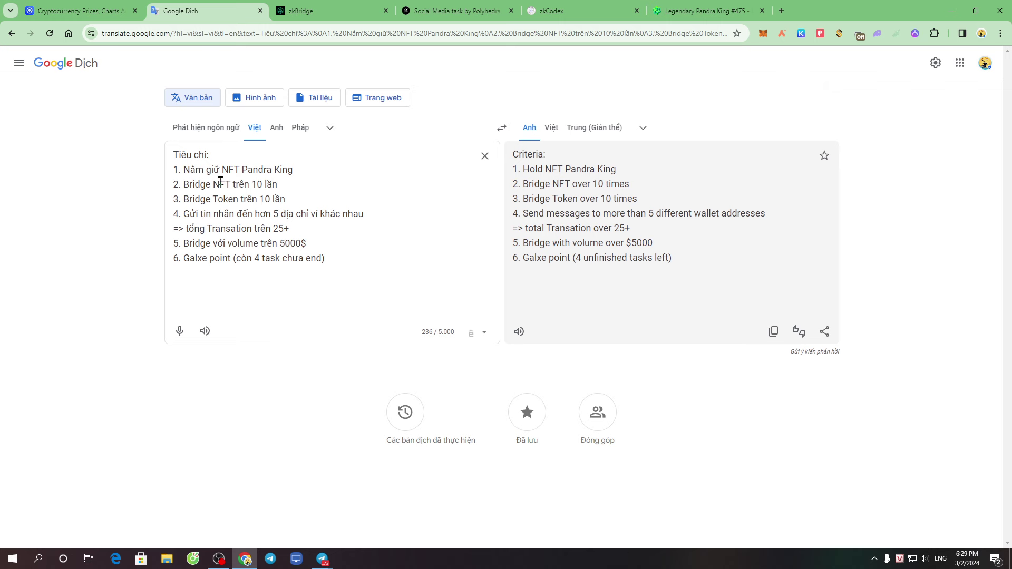
left_click_drag(185, 184, 266, 188)
left_click_drag(195, 200, 243, 203)
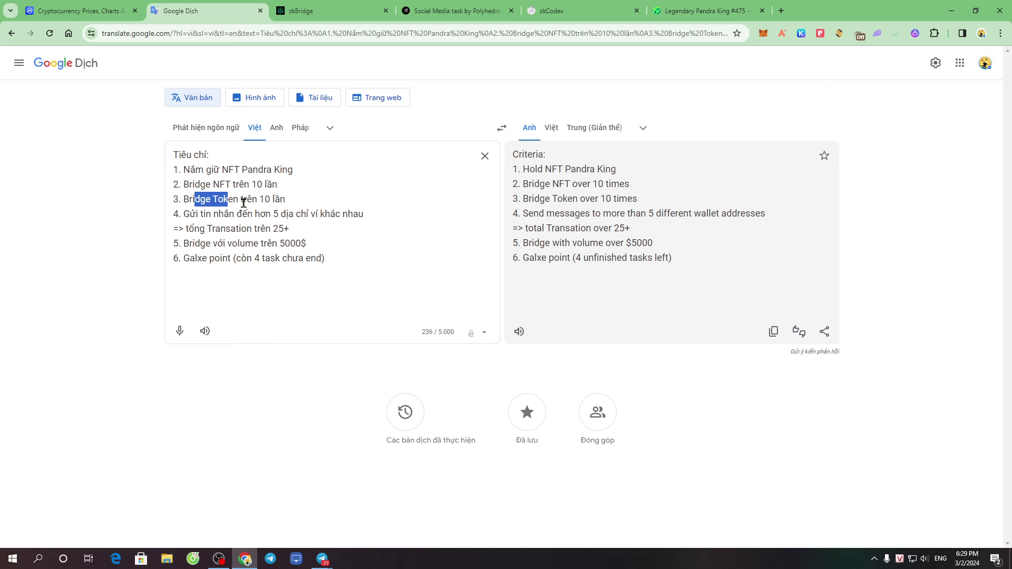
Step: Return to zkBridge and open its token transfer page
left_click(342, 8)
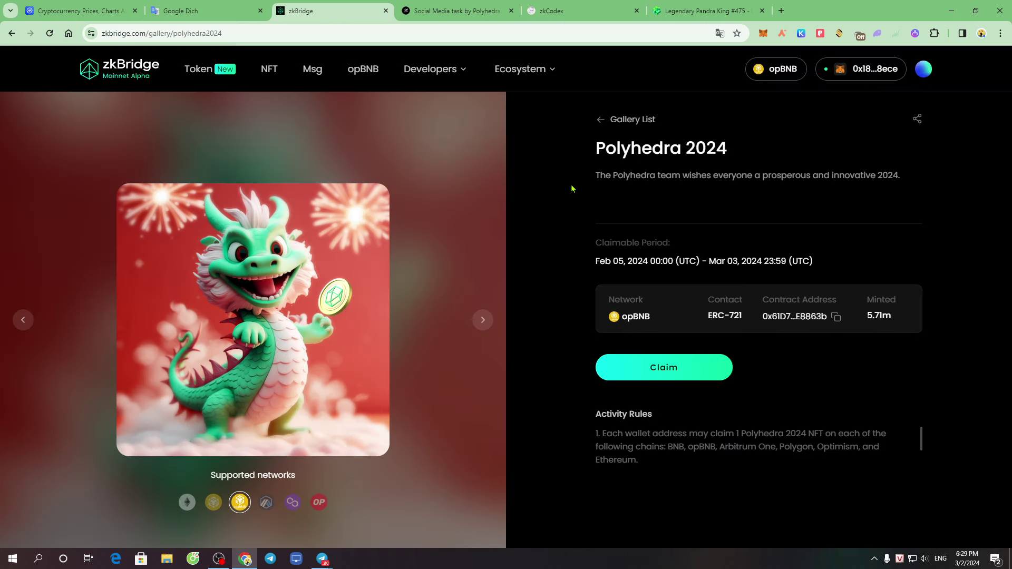
left_click(201, 79)
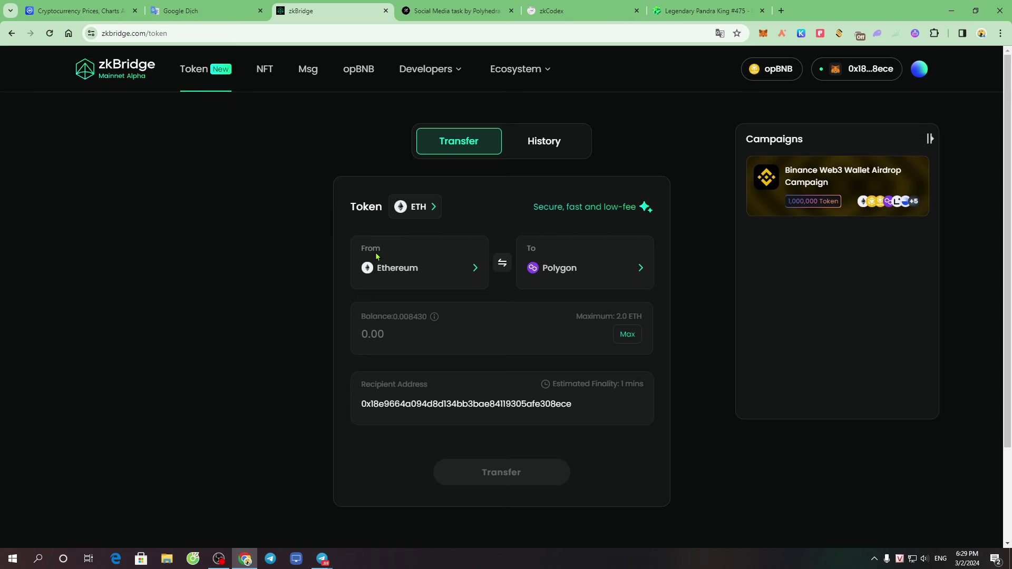
Step: Examine the sender chains and the tokens available for transfer
left_click(417, 267)
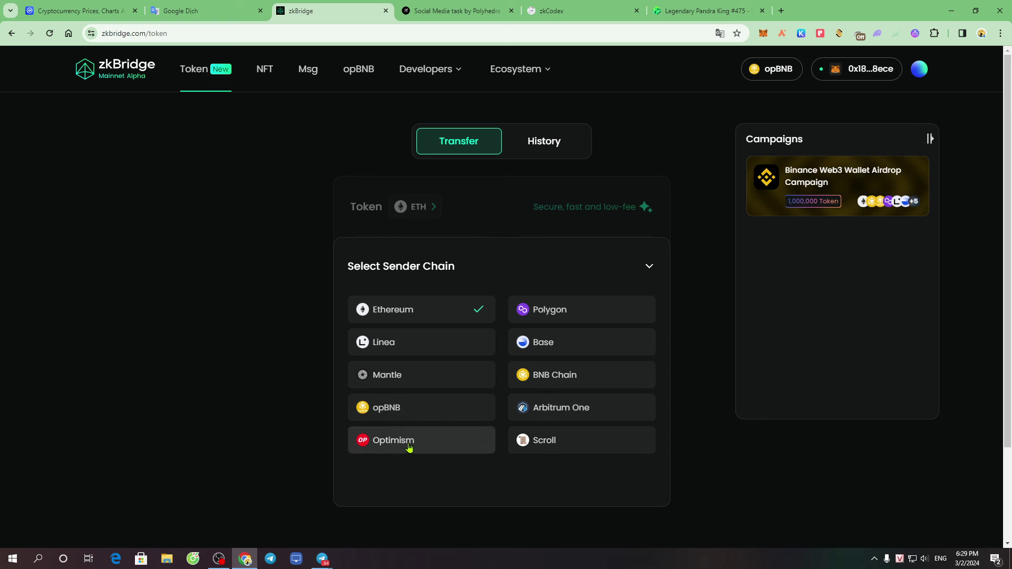
left_click(685, 210)
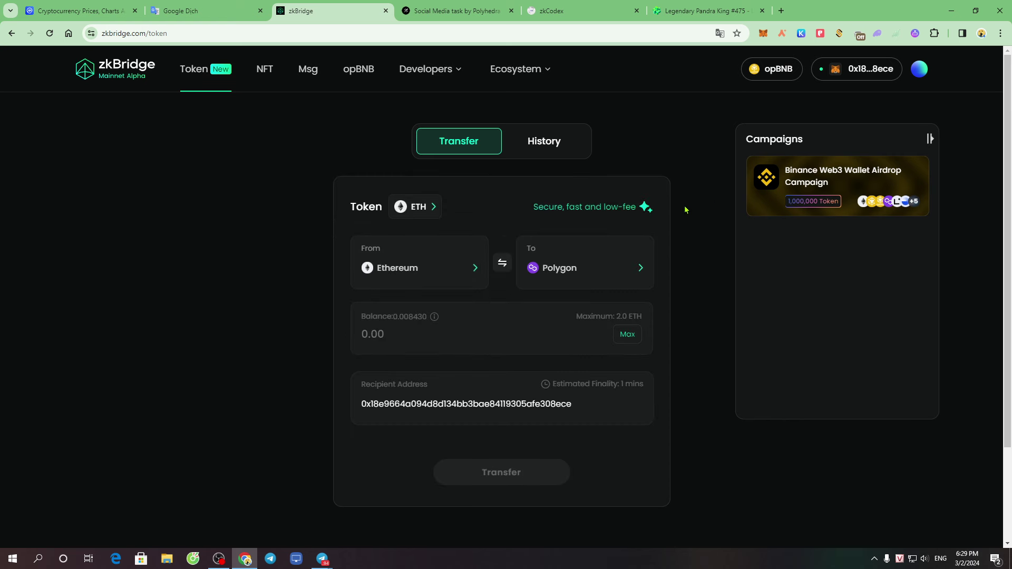
left_click(434, 208)
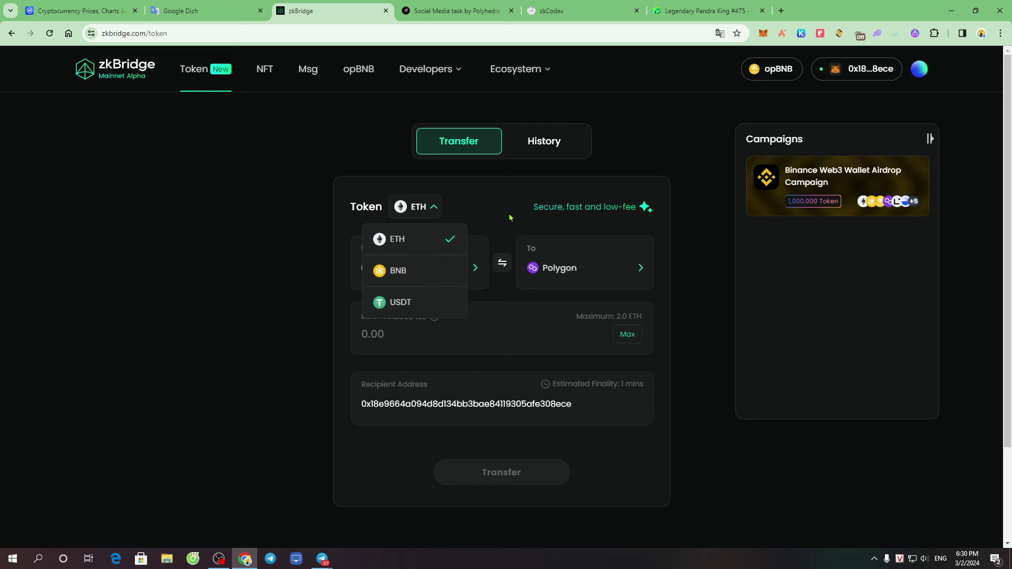
left_click(470, 272)
left_click(470, 273)
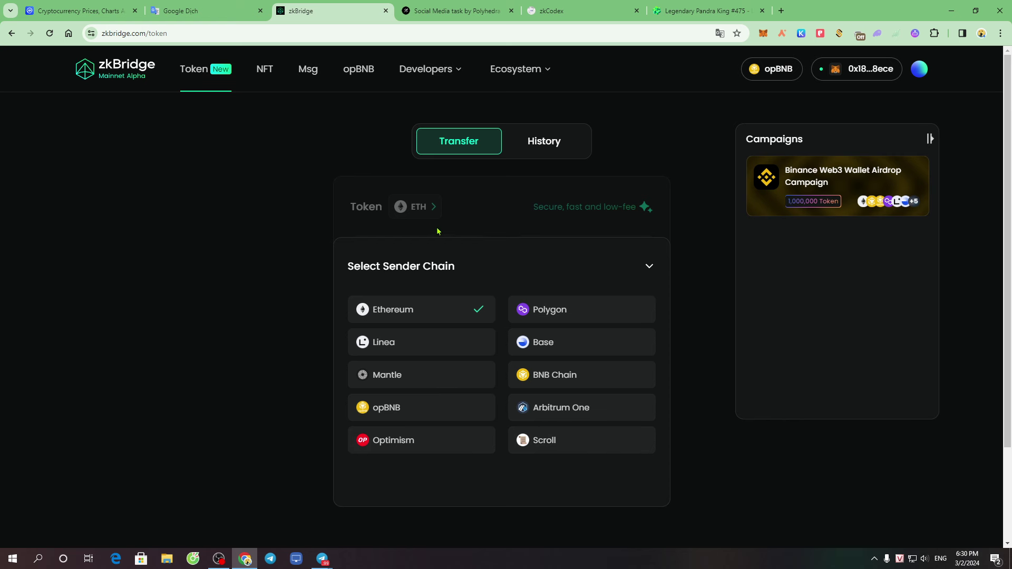
left_click(430, 206)
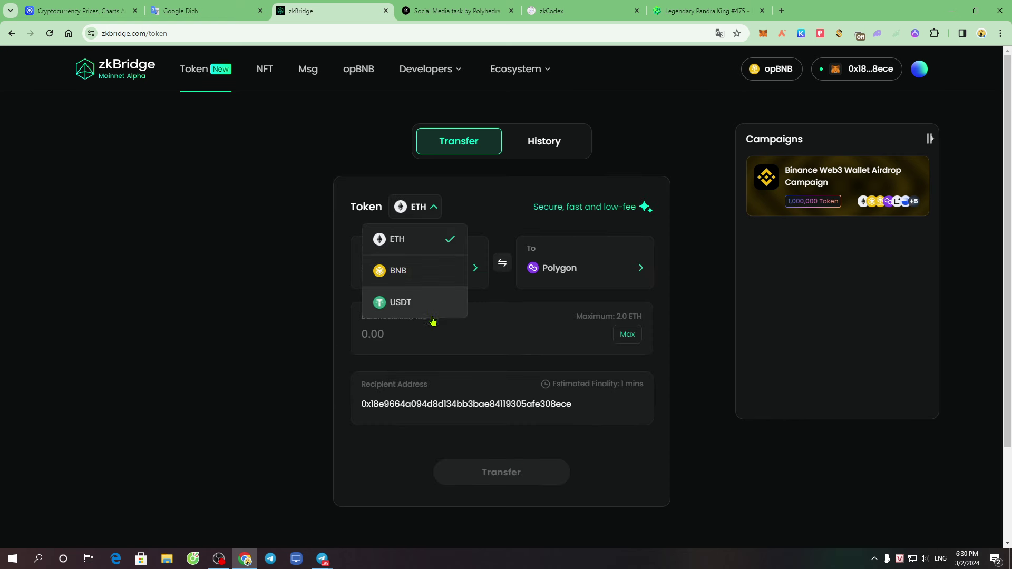
left_click(444, 239)
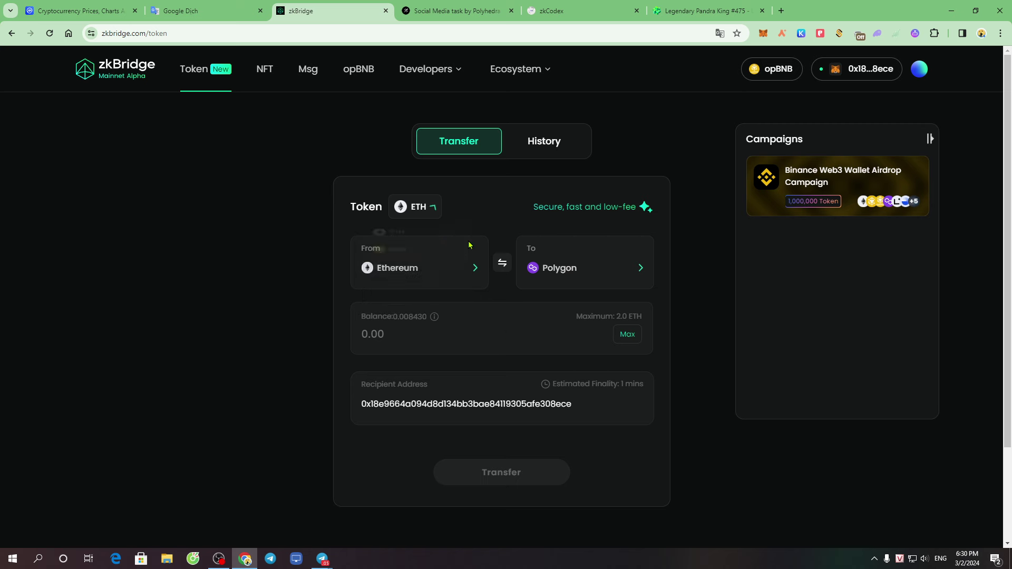
left_click(467, 270)
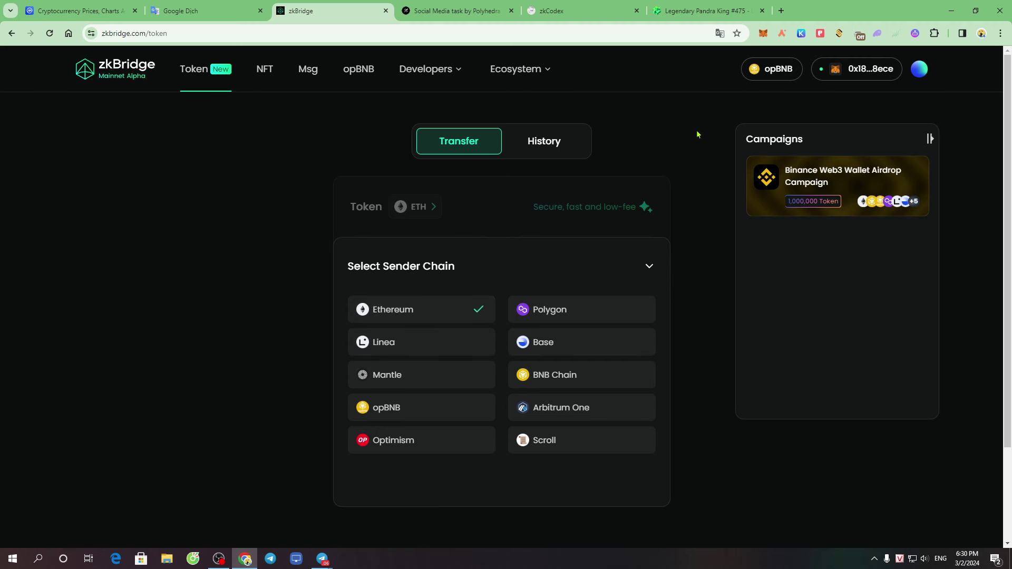
left_click(618, 141)
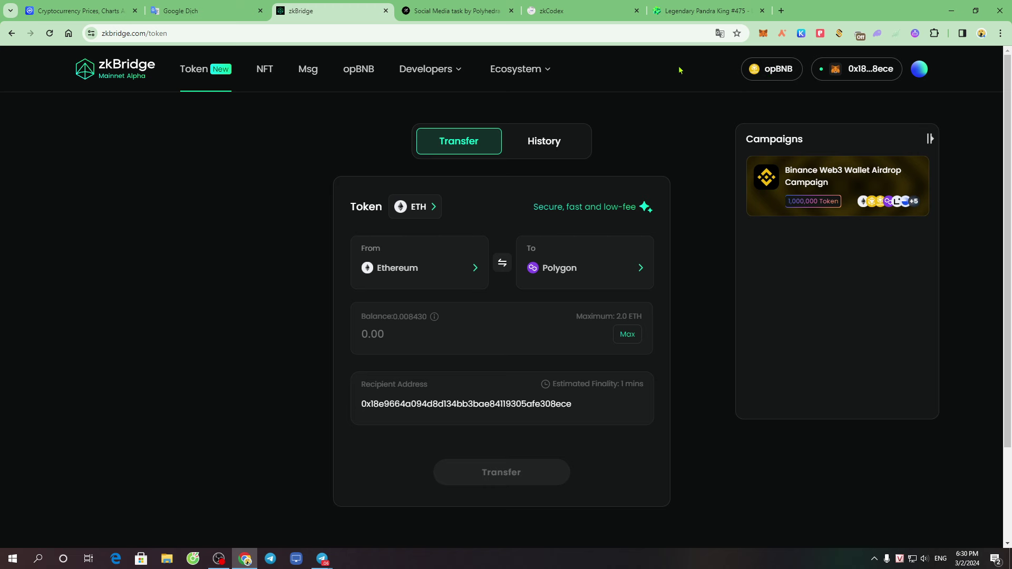
Step: Set the sender chain to Arbitrum One and approve the network switch in MetaMask
left_click(420, 208)
left_click(430, 274)
left_click(559, 409)
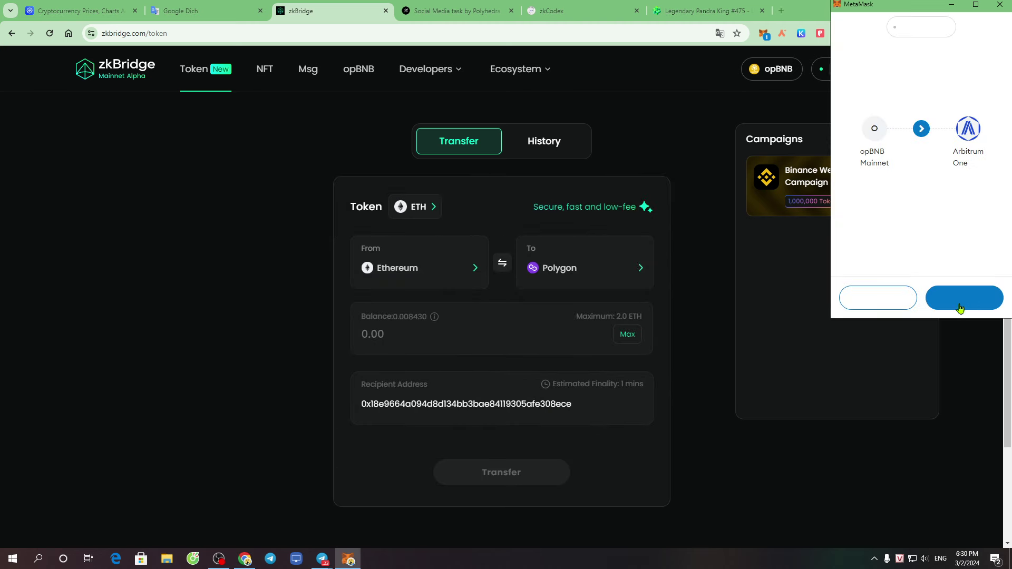
left_click(962, 298)
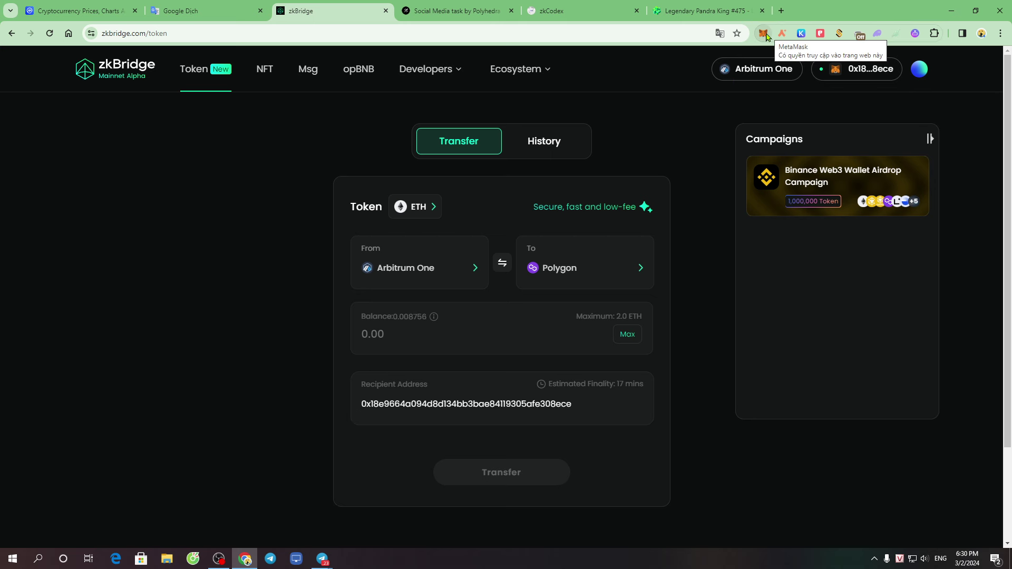
Step: Change the transfer token to USDT and choose Arbitrum One as its sender chain
left_click(431, 208)
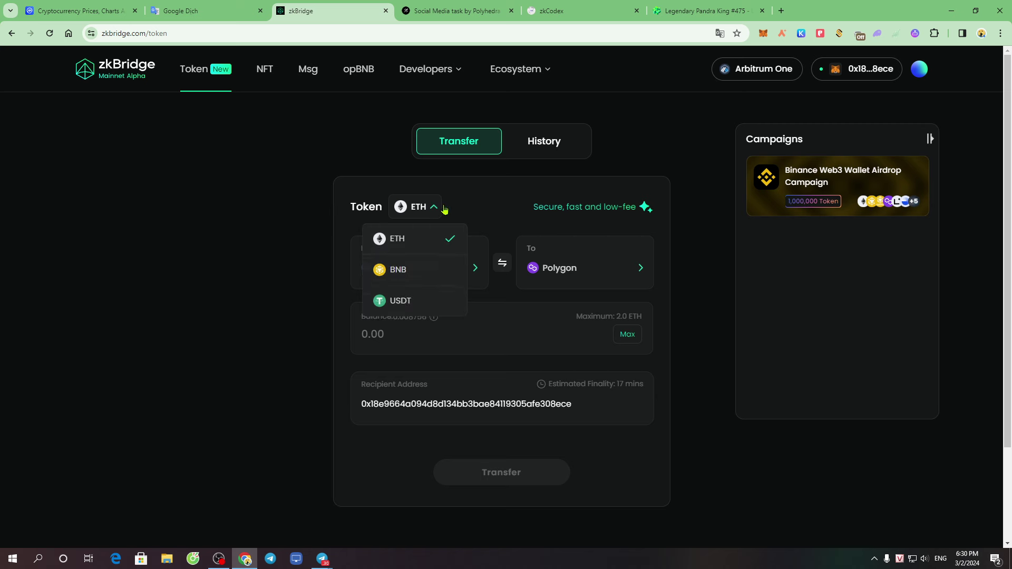
left_click(419, 304)
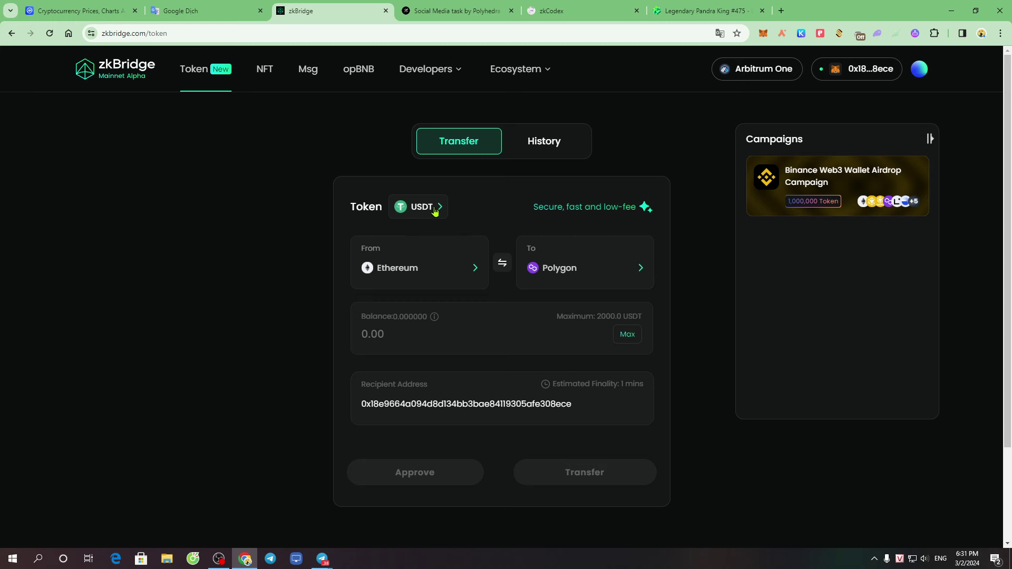
left_click(453, 259)
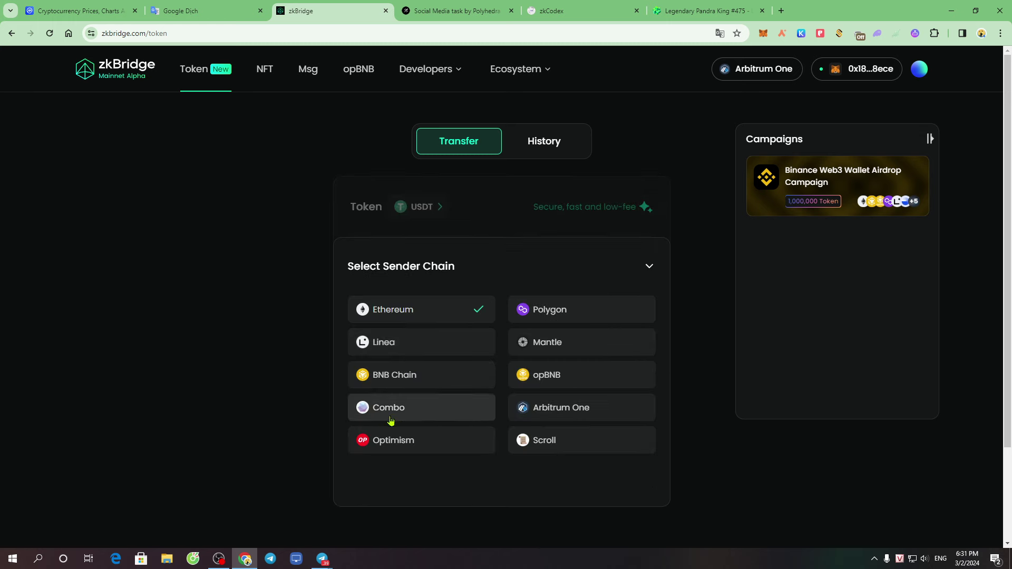
left_click(570, 413)
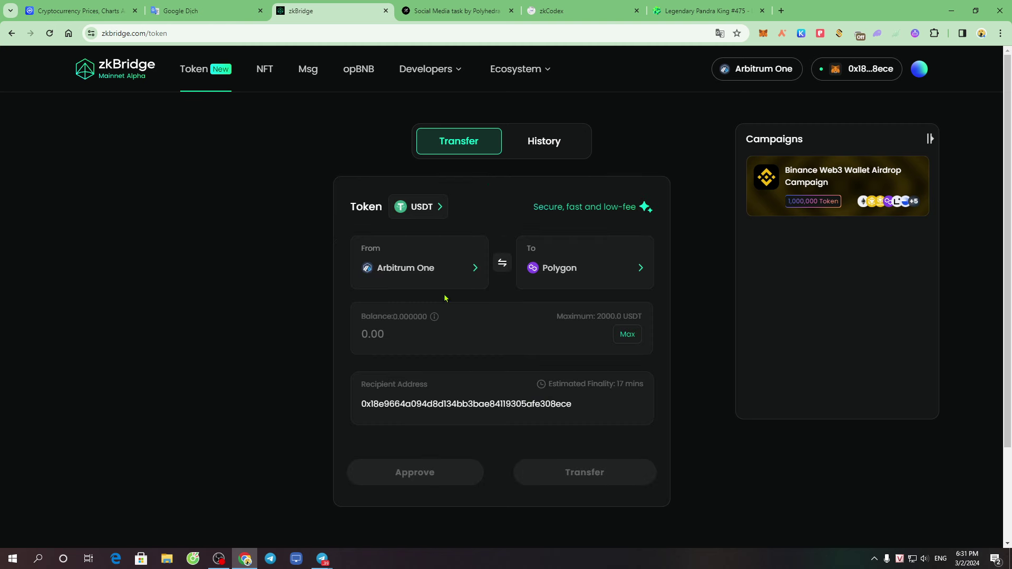
Step: Try Linea as the receiver chain and check the recipient address and estimated finality
left_click(577, 269)
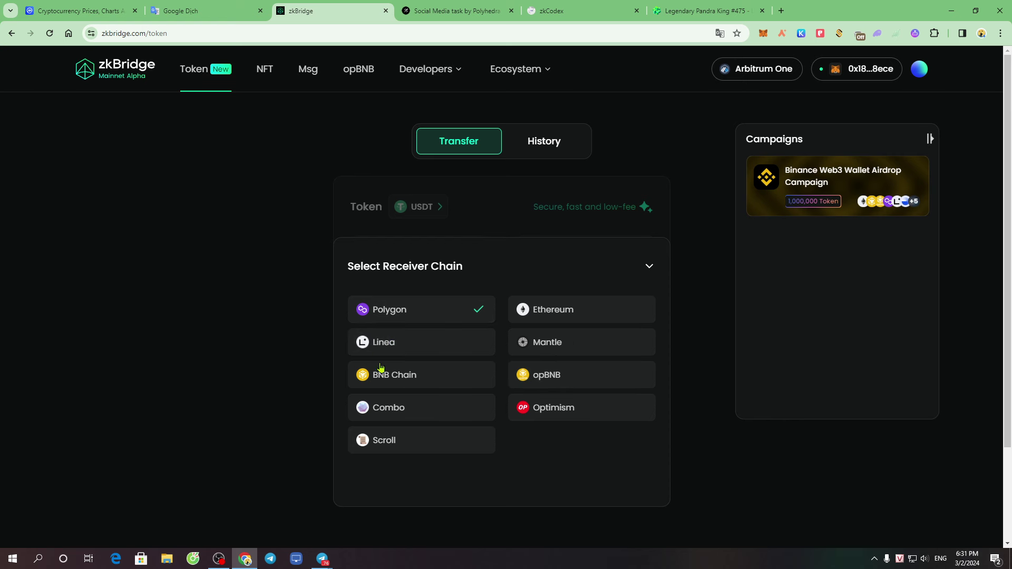
left_click(410, 344)
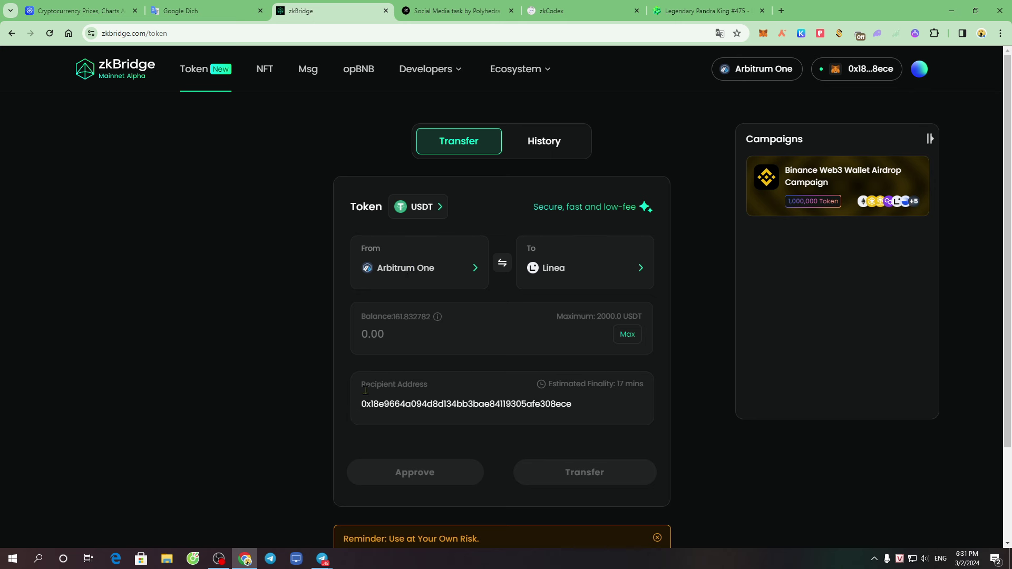
left_click_drag(361, 390, 516, 404)
left_click(549, 403)
left_click_drag(647, 389, 542, 387)
left_click(627, 388)
left_click(615, 384)
left_click_drag(615, 384, 665, 387)
Step: Switch the receiver chain to Optimism and check its estimated finality
left_click(585, 275)
left_click(563, 411)
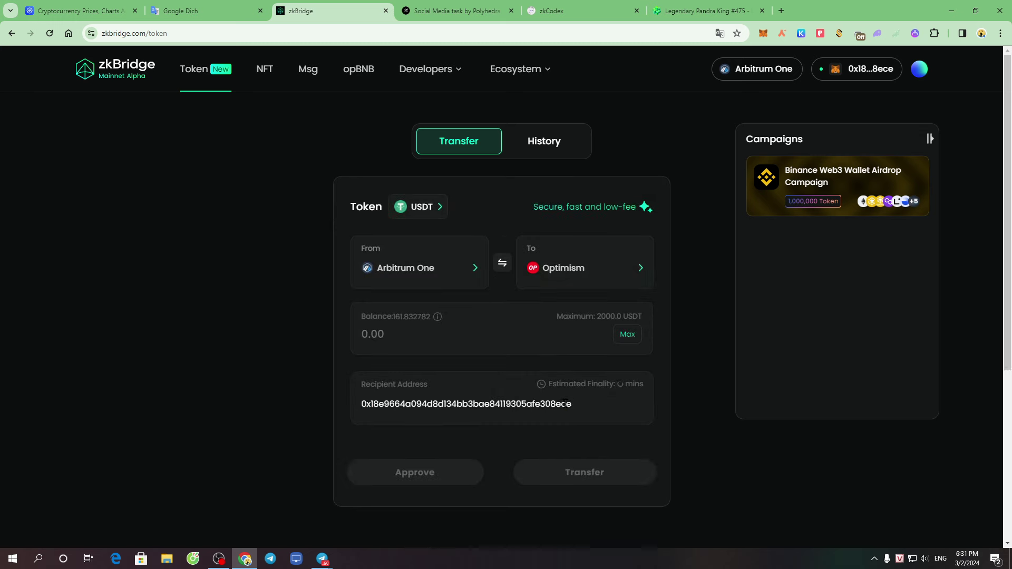
triple_click(619, 386)
left_click(630, 383)
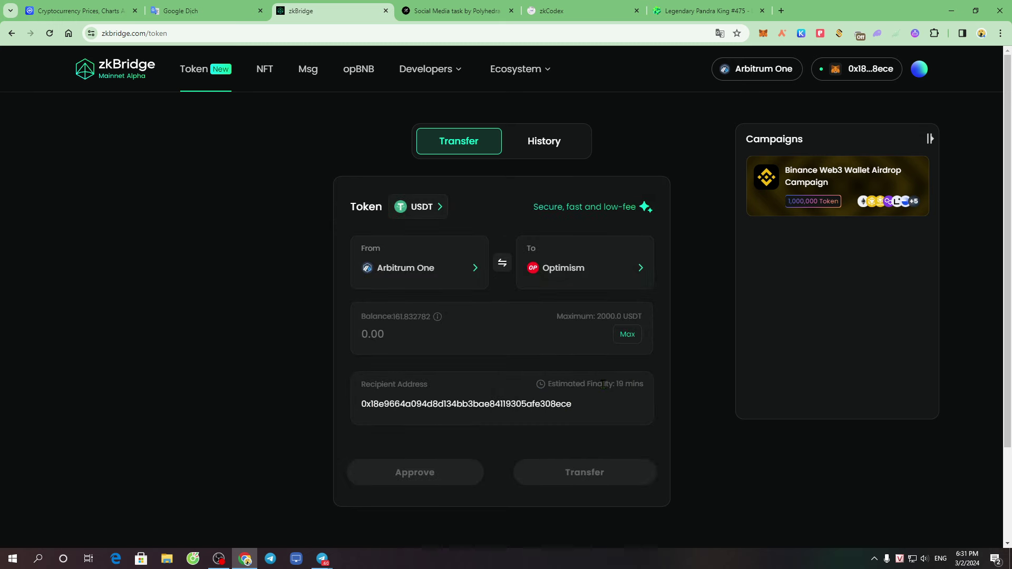
triple_click(611, 385)
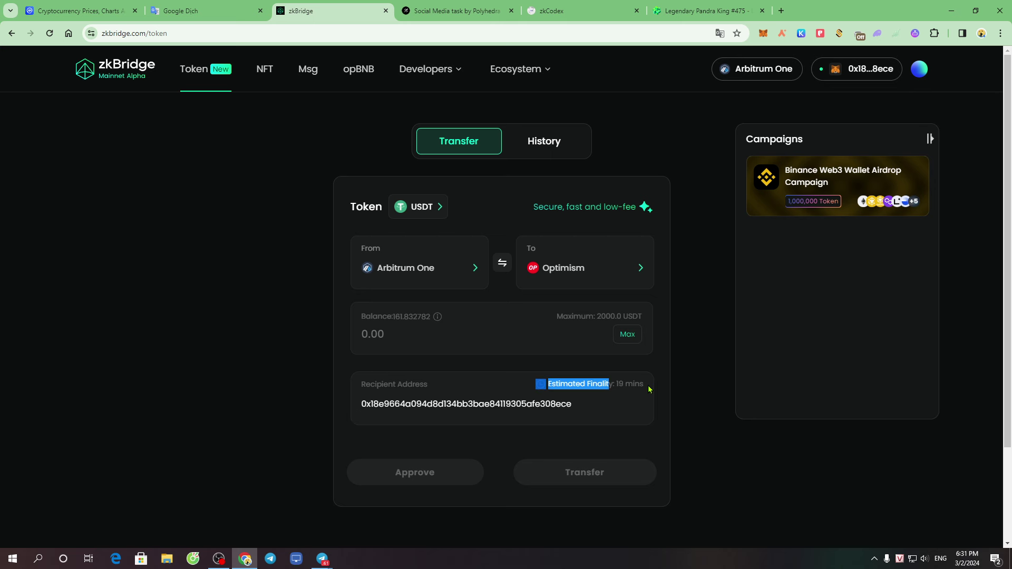
left_click(630, 385)
triple_click(615, 385)
left_click(615, 385)
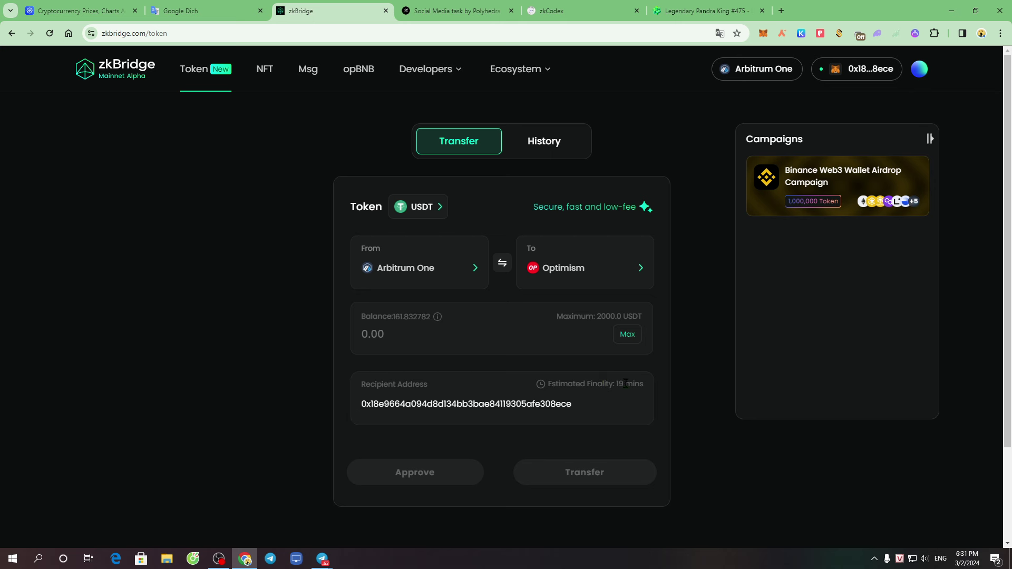
left_click_drag(615, 385, 634, 385)
Step: Compare the estimated finality with Scroll, BNB Chain, Polygon and Mantle as receiver chains
left_click(622, 261)
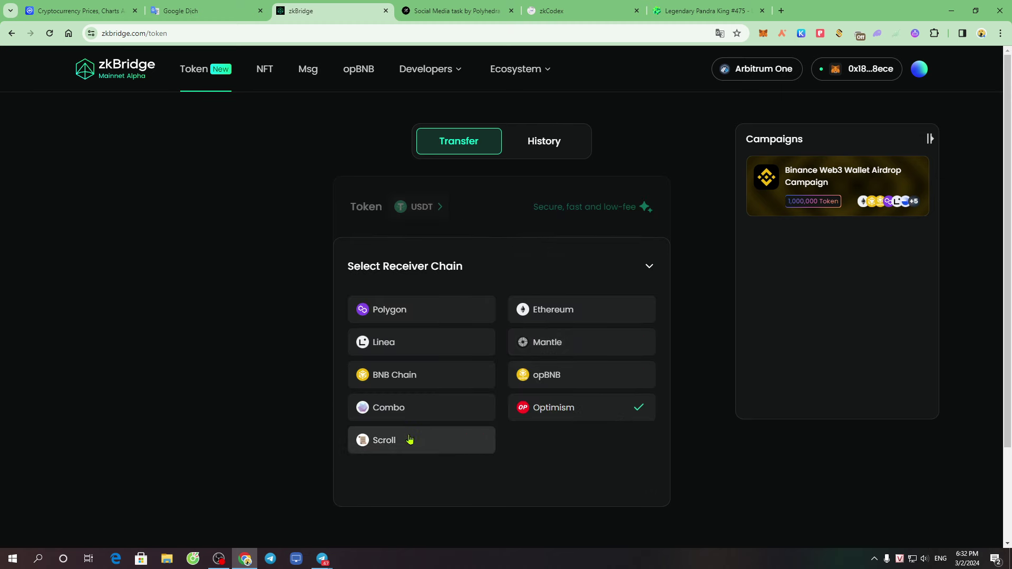
left_click(410, 439)
left_click(601, 279)
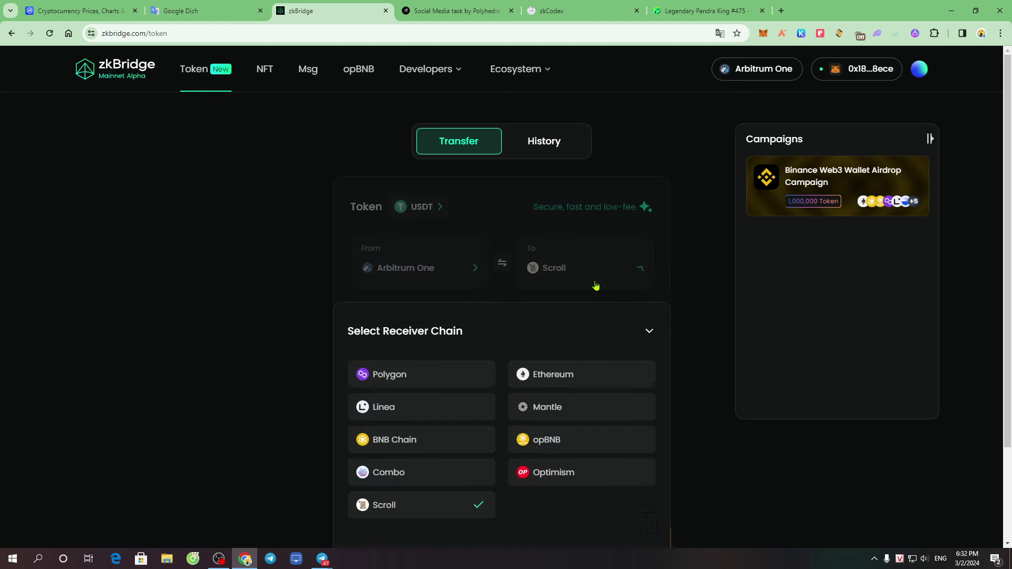
left_click(434, 373)
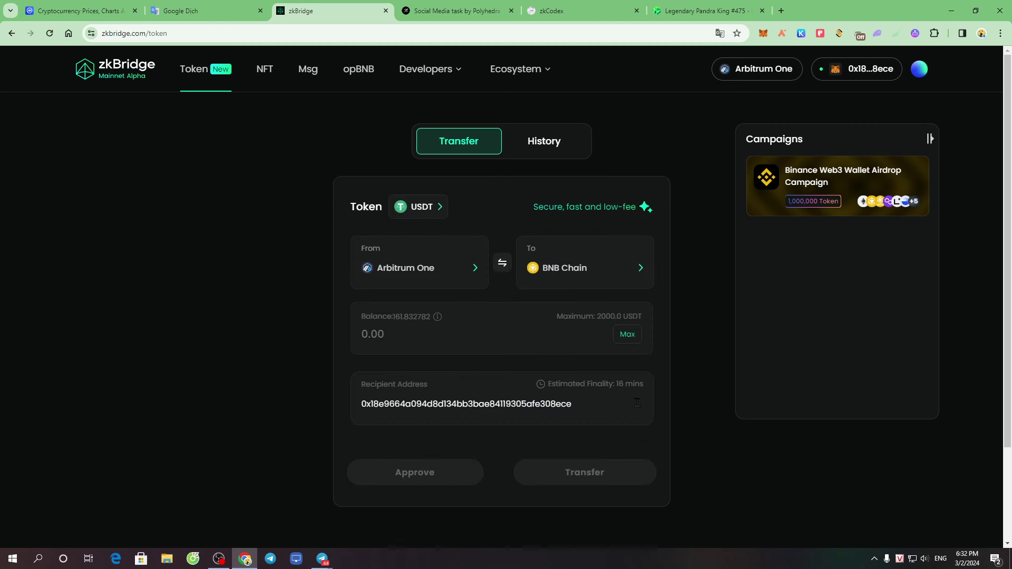
left_click_drag(627, 388, 681, 384)
left_click(621, 275)
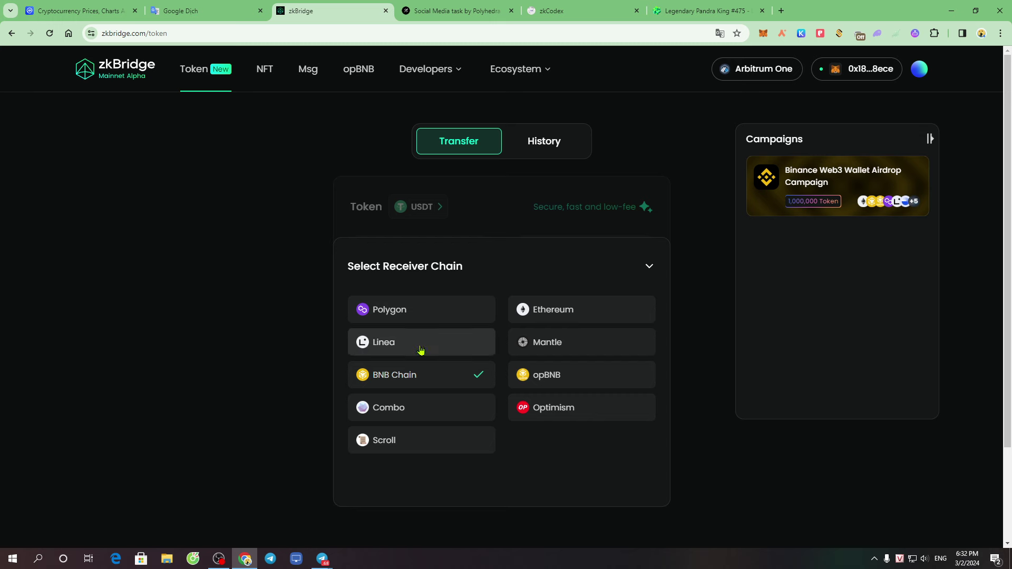
left_click(443, 317)
left_click_drag(629, 412, 690, 368)
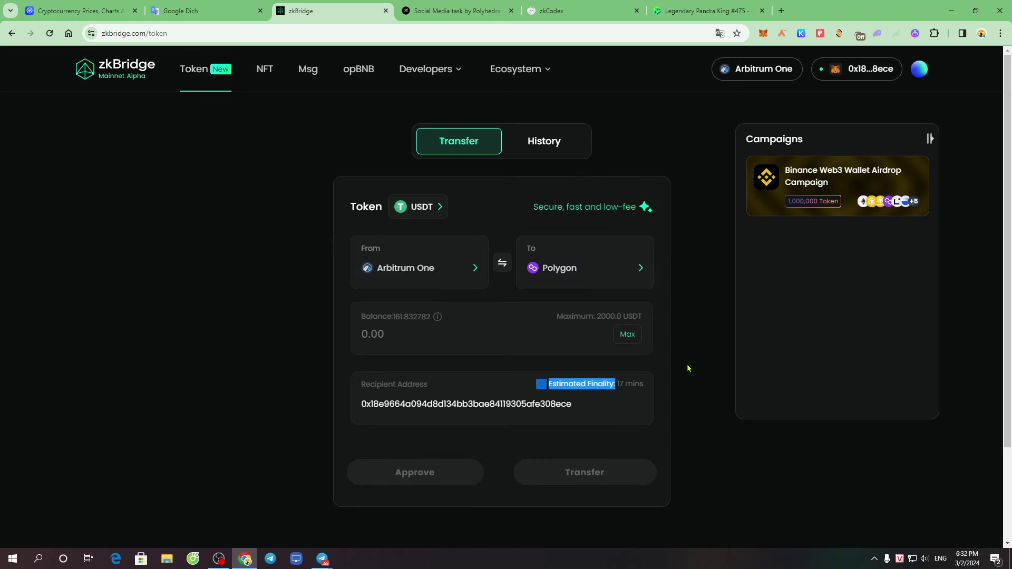
left_click(621, 269)
left_click(573, 342)
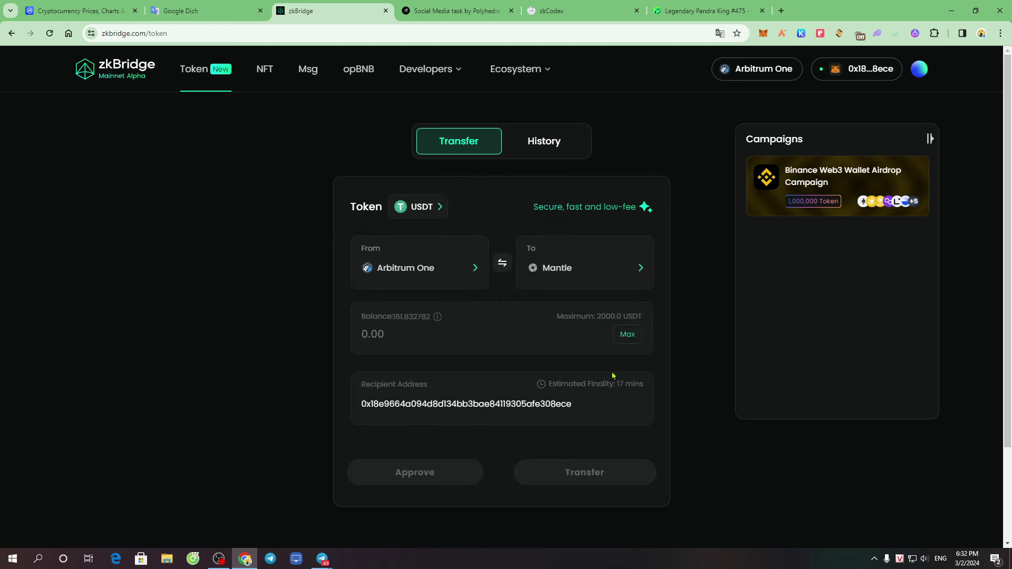
left_click_drag(610, 391, 663, 385)
left_click(622, 384)
Step: Set the receiver chain for the USDT transfer to Linea
left_click(437, 208)
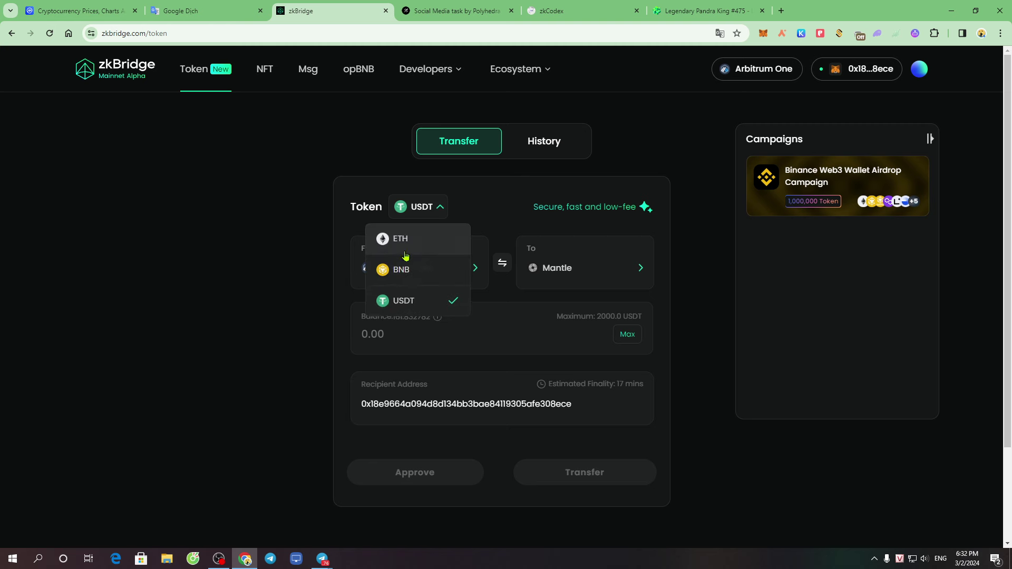
left_click(591, 274)
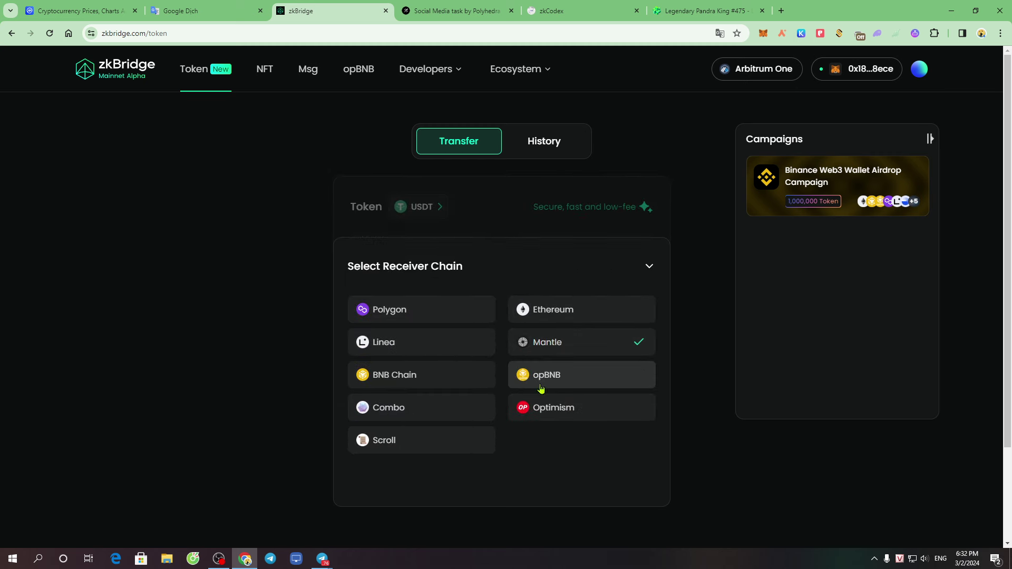
left_click(382, 347)
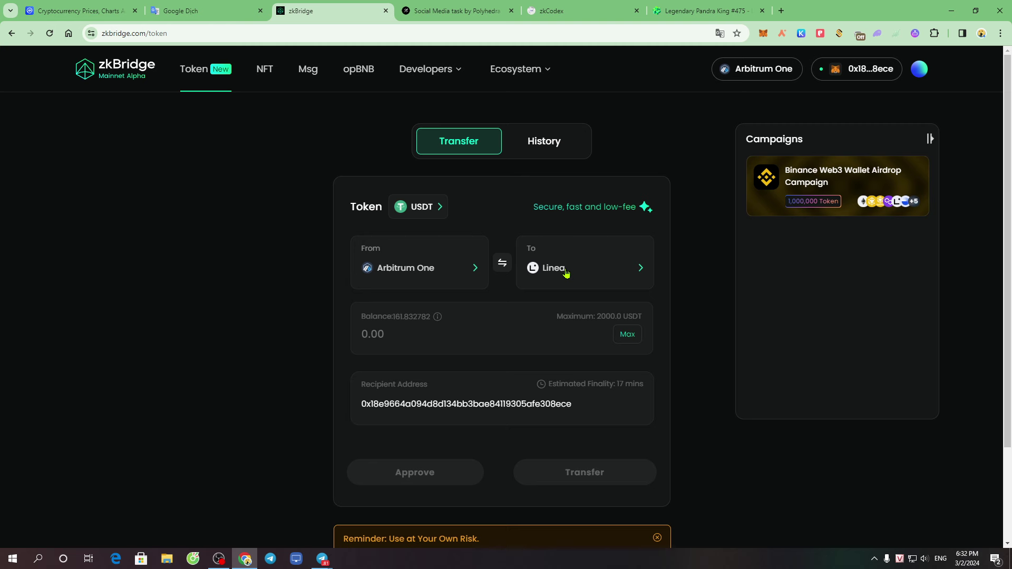
Step: Check the USDT balance on Arbitrum One and set the transfer amount to the maximum
left_click_drag(361, 321, 429, 327)
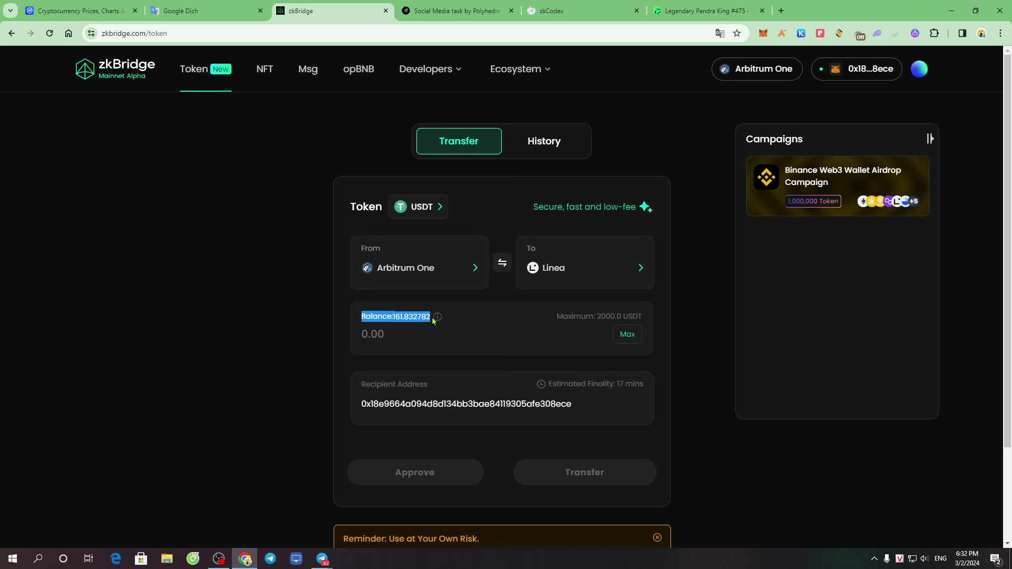
left_click(512, 326)
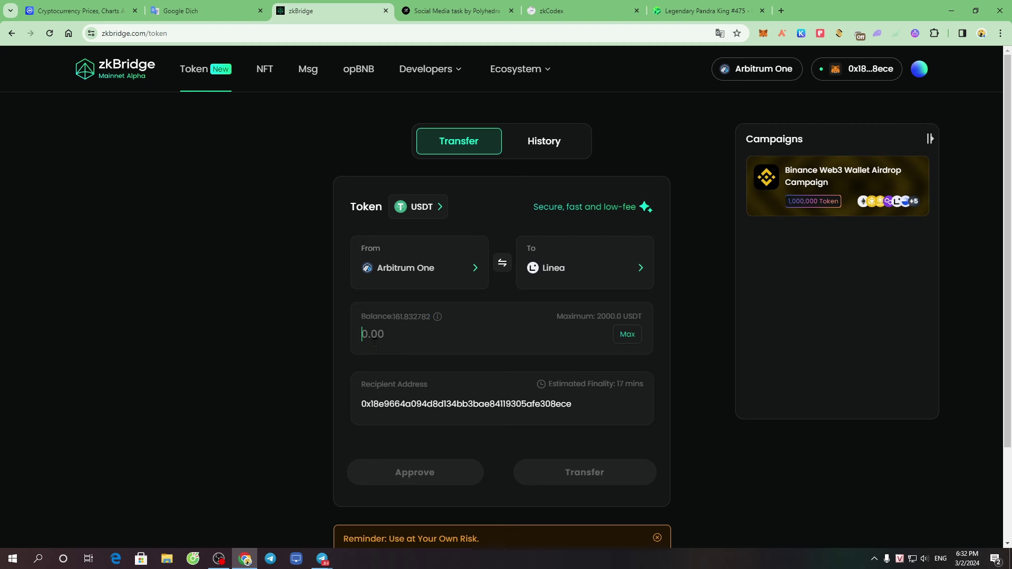
left_click_drag(389, 319, 430, 319)
left_click(628, 336)
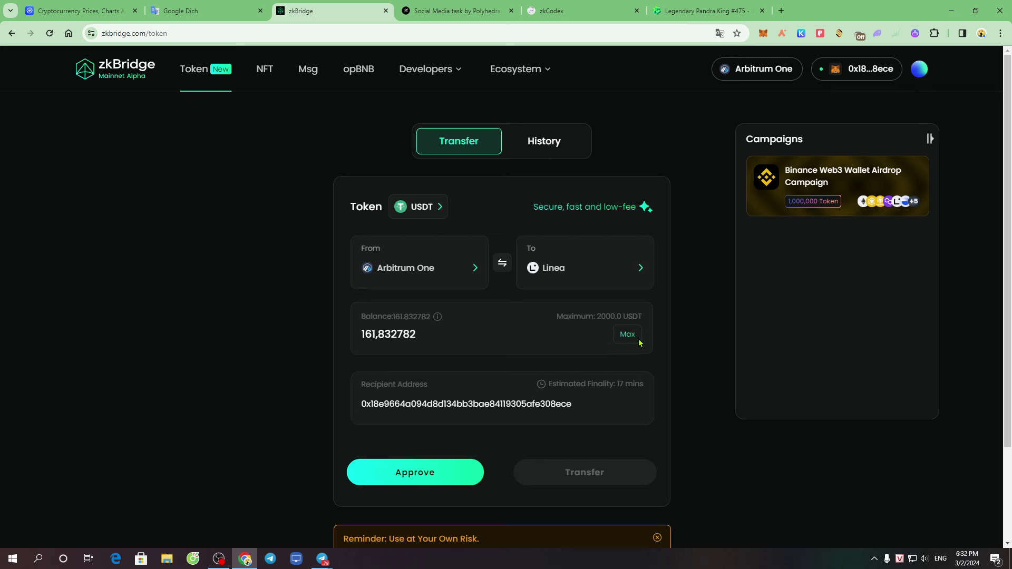
left_click(631, 337)
Step: Check which tokens can be bridged and keep USDT as the transfer token
scroll(684, 387, "down", 2)
scroll(652, 326, "up", 2)
left_click(427, 208)
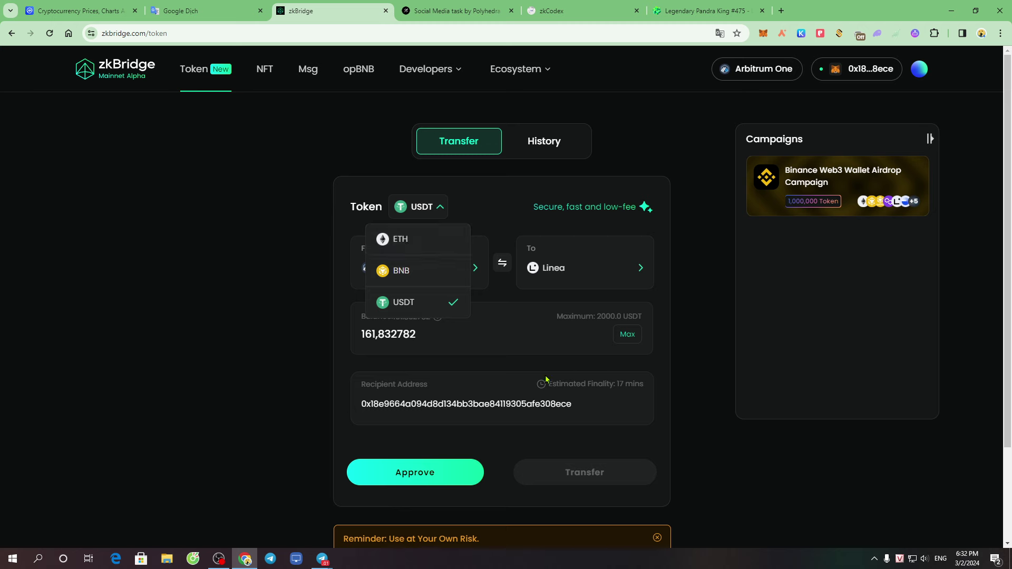
left_click(403, 302)
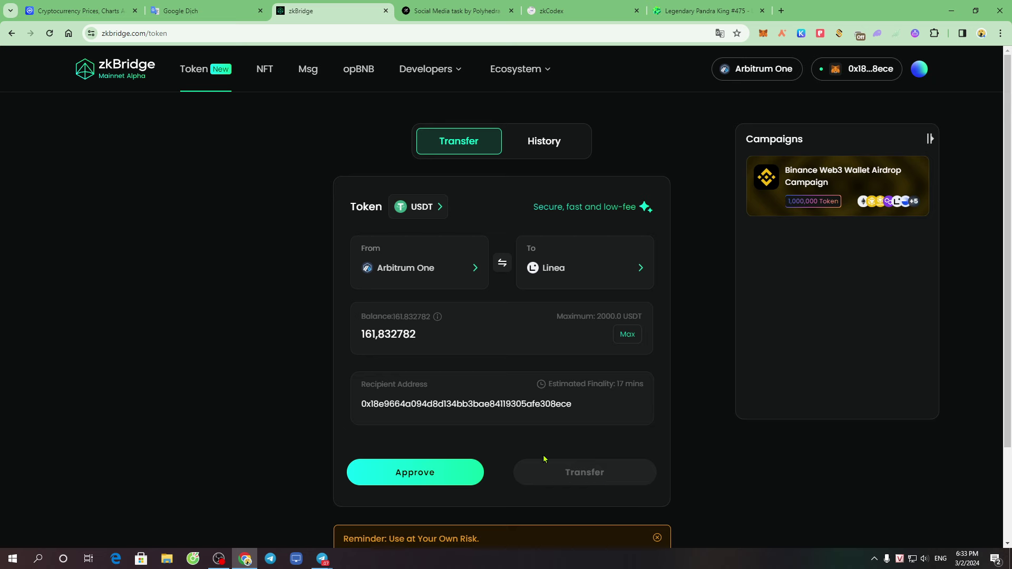
Step: Approve a spending limit of 161.832782 USDT for zkBridge on Arbitrum One through Pocket Universe and MetaMask
left_click(440, 472)
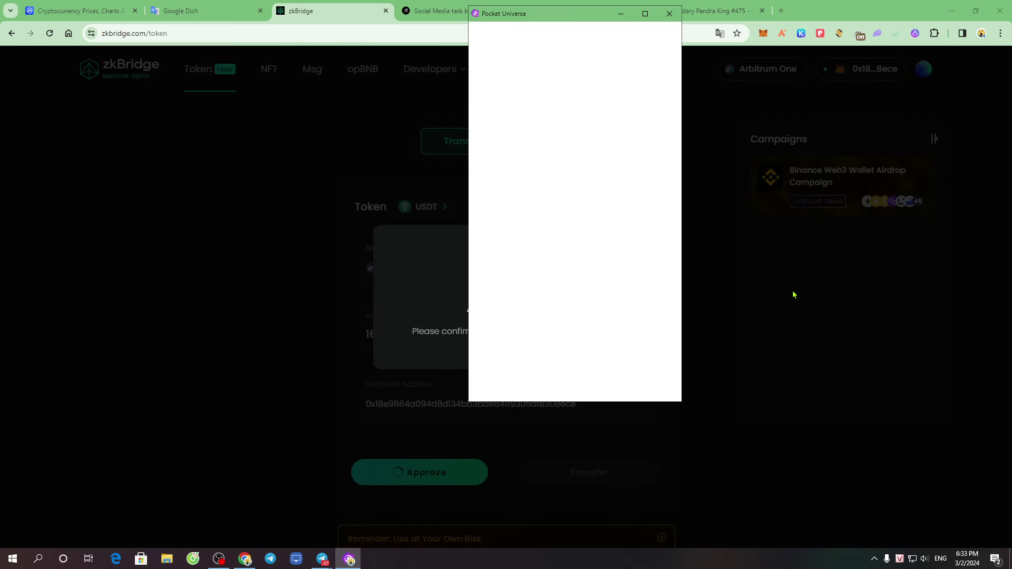
left_click(642, 382)
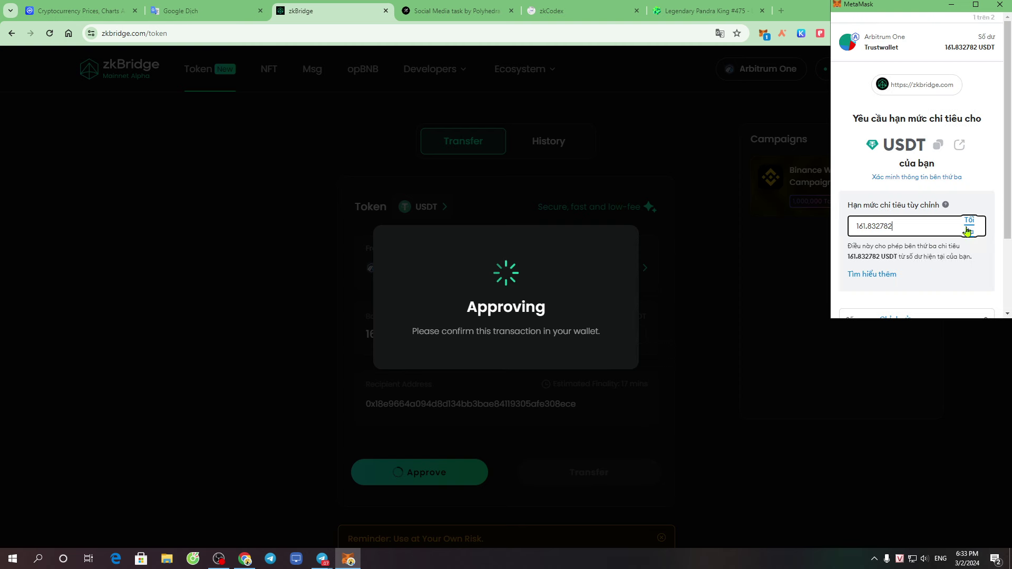
scroll(895, 262, "down", 2)
left_click(958, 298)
scroll(959, 300, "down", 1)
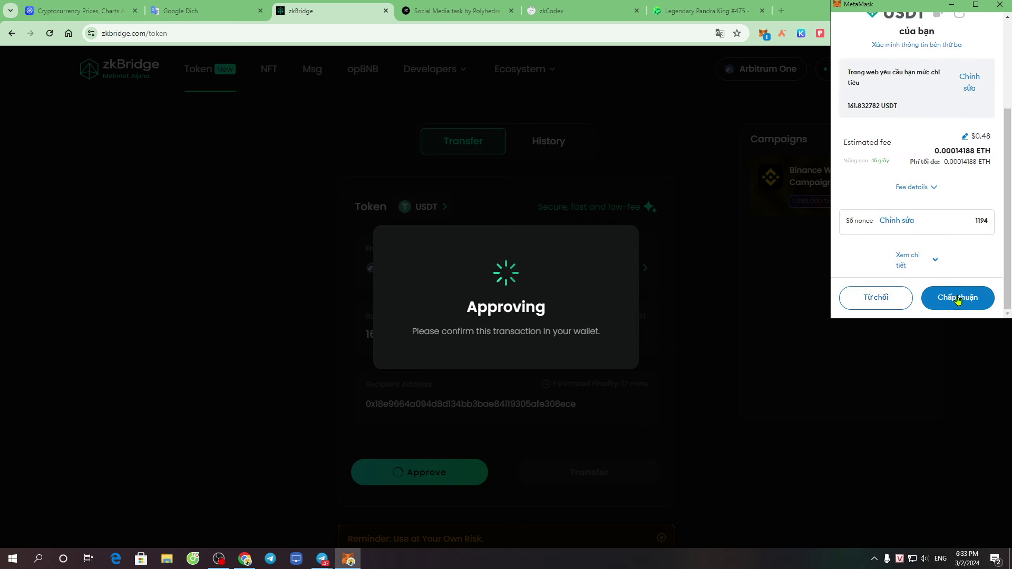
left_click(958, 298)
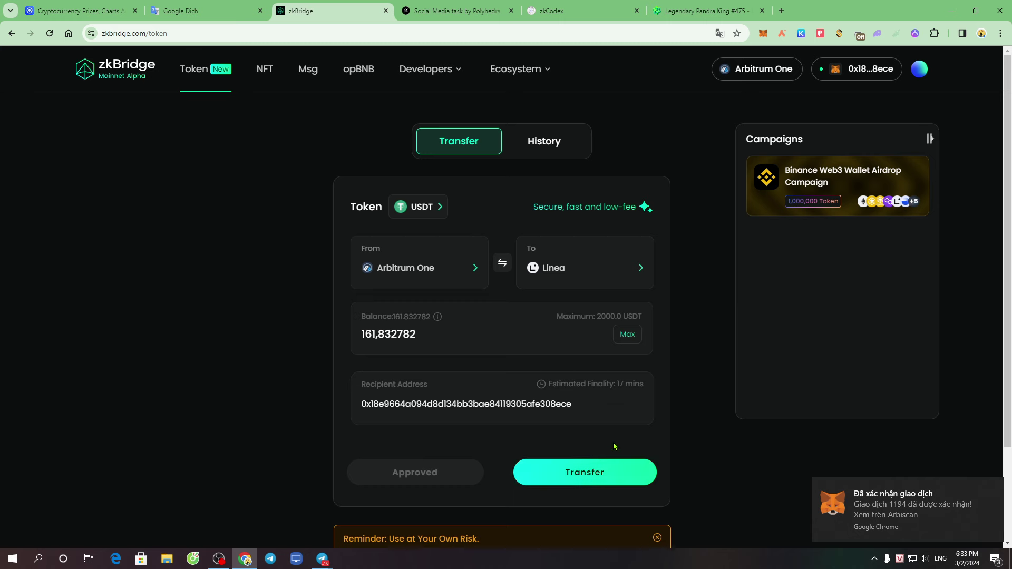
Step: Transfer 161.832782 USDT from Arbitrum One to Linea and confirm the transaction in Pocket Universe and MetaMask
left_click(585, 473)
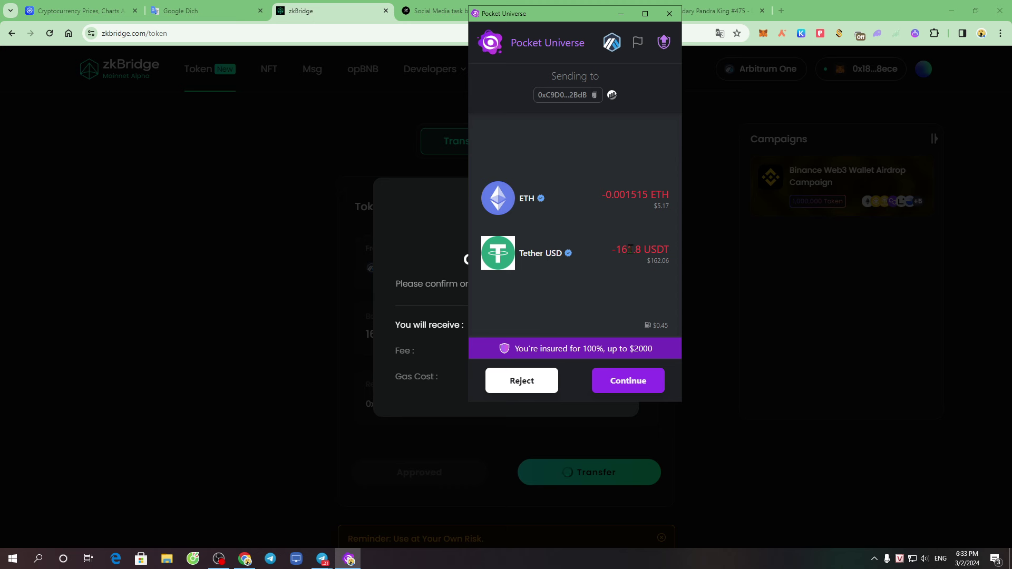
left_click(631, 380)
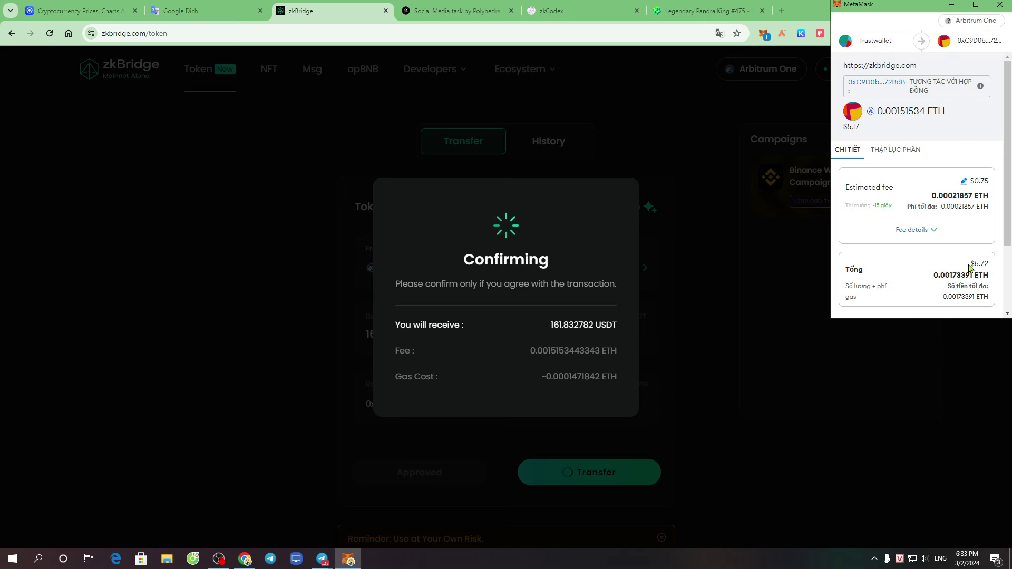
double_click(970, 265)
scroll(900, 211, "down", 2)
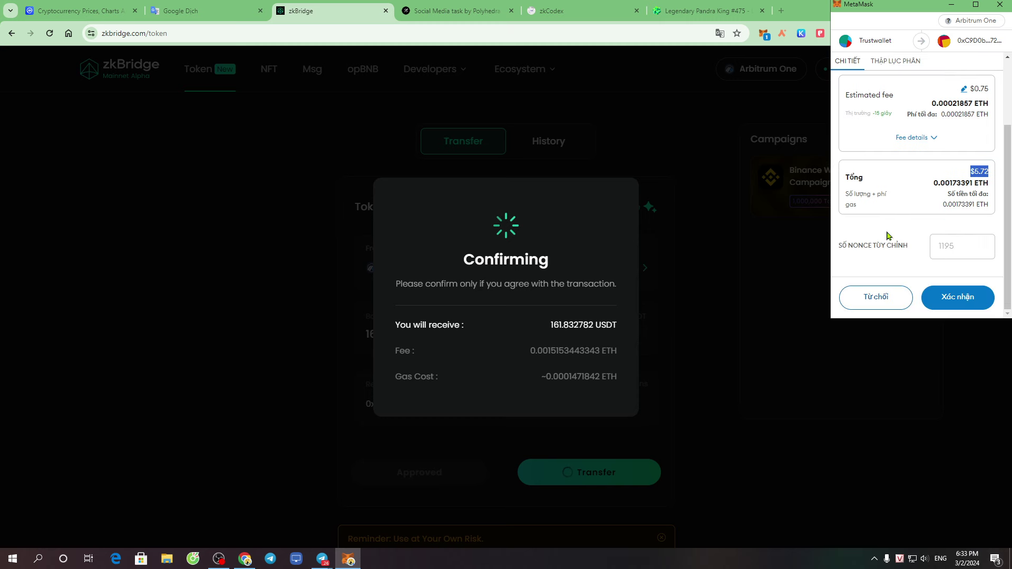
left_click(958, 297)
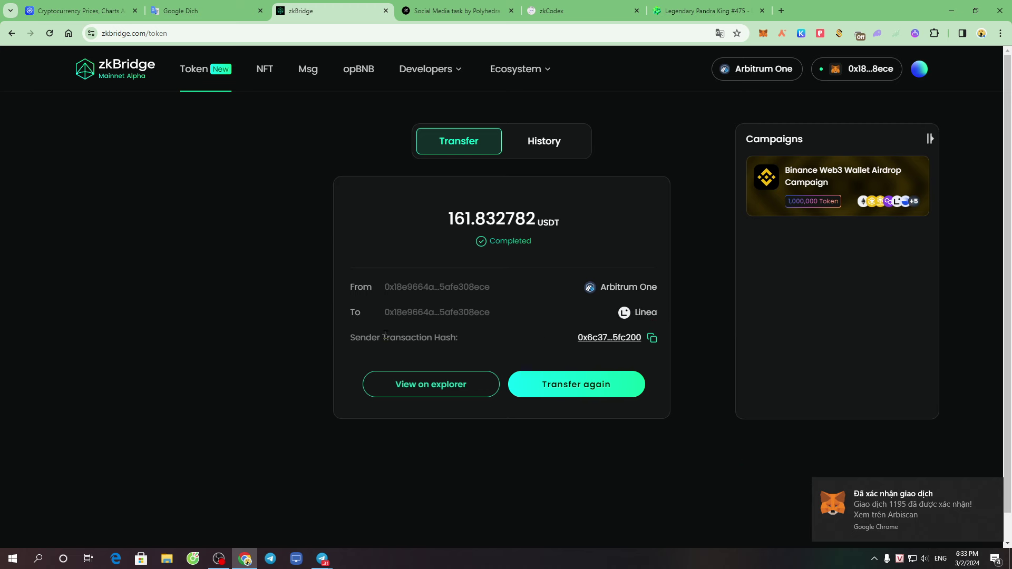
Step: Review the sender transaction hash and the receiving chain of the USDT transfer
left_click_drag(351, 336, 470, 340)
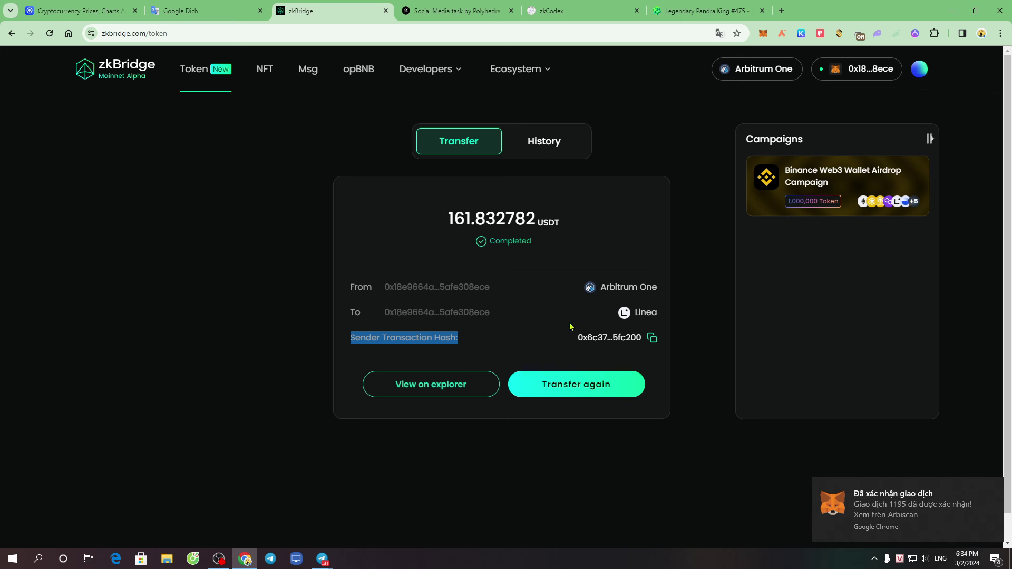
triple_click(642, 315)
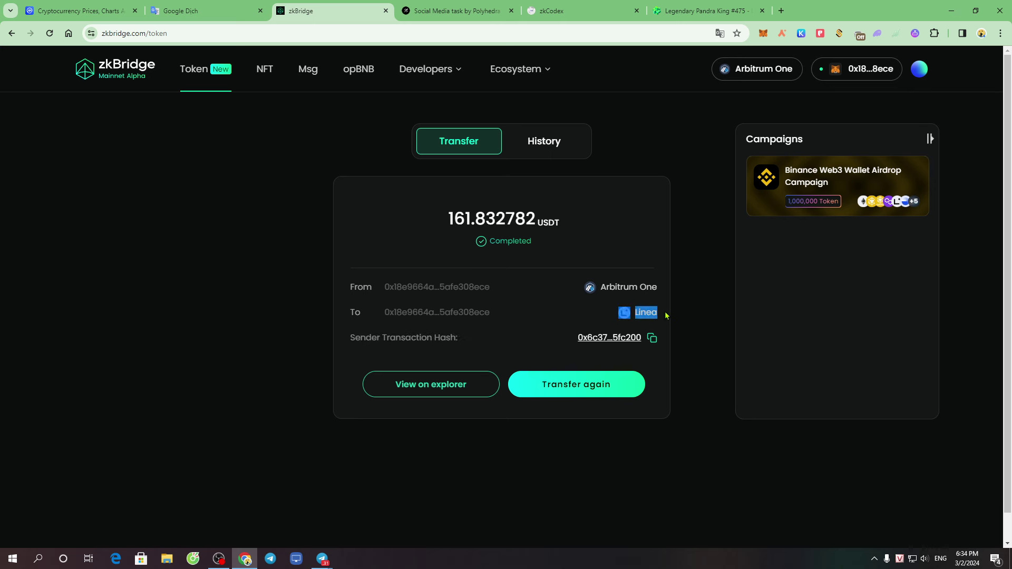
left_click(525, 328)
left_click_drag(623, 316, 671, 317)
Step: Start another USDT transfer with Linea as the sender chain and look over the available receiver chains
left_click(575, 385)
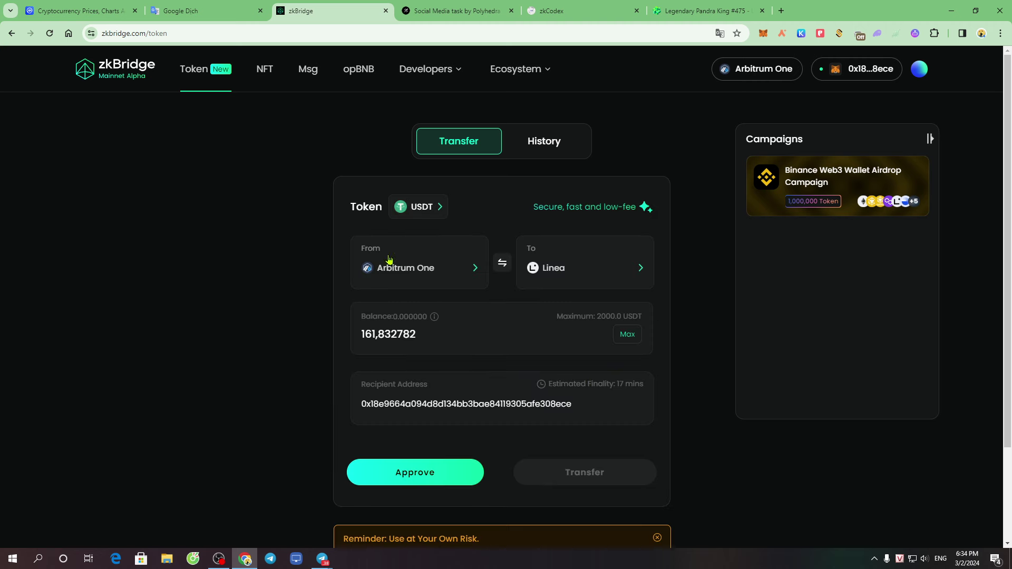
left_click(441, 267)
left_click(412, 349)
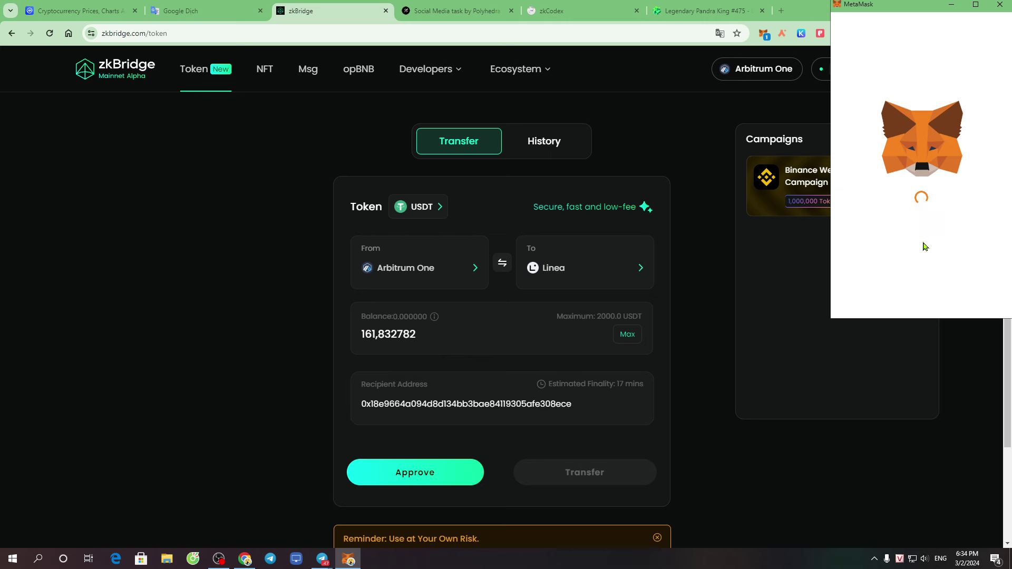
left_click(971, 300)
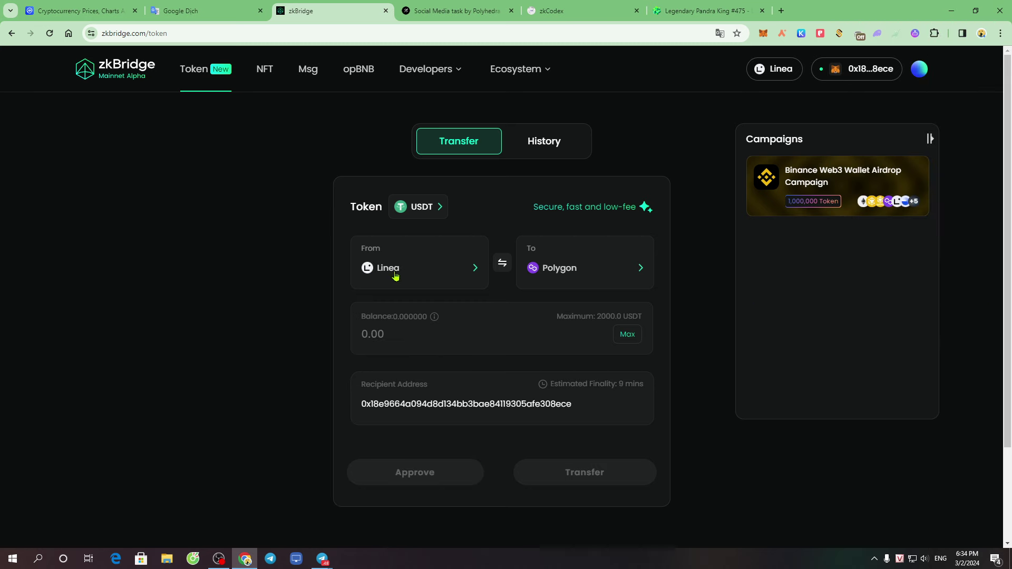
left_click(602, 272)
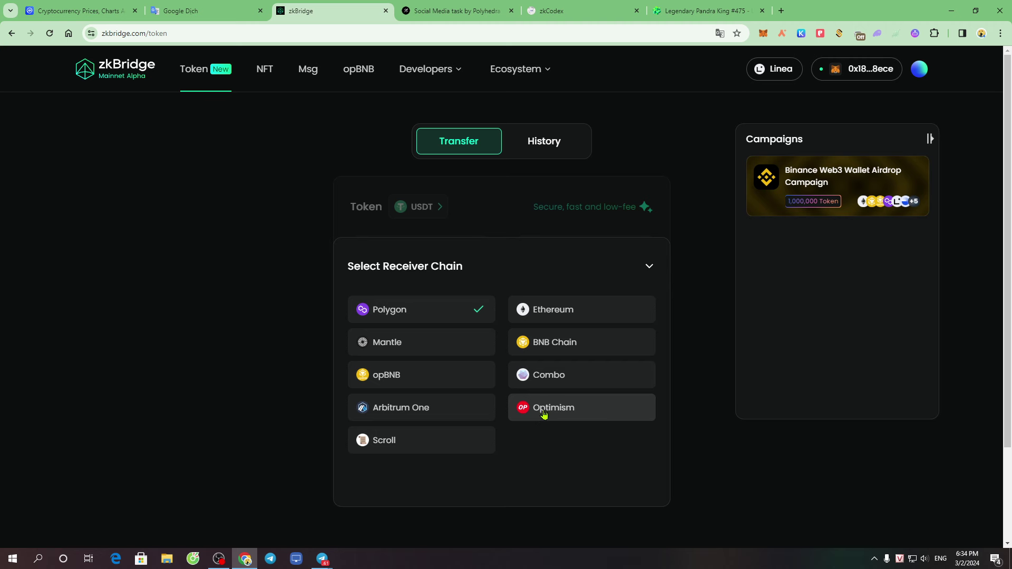
left_click(195, 399)
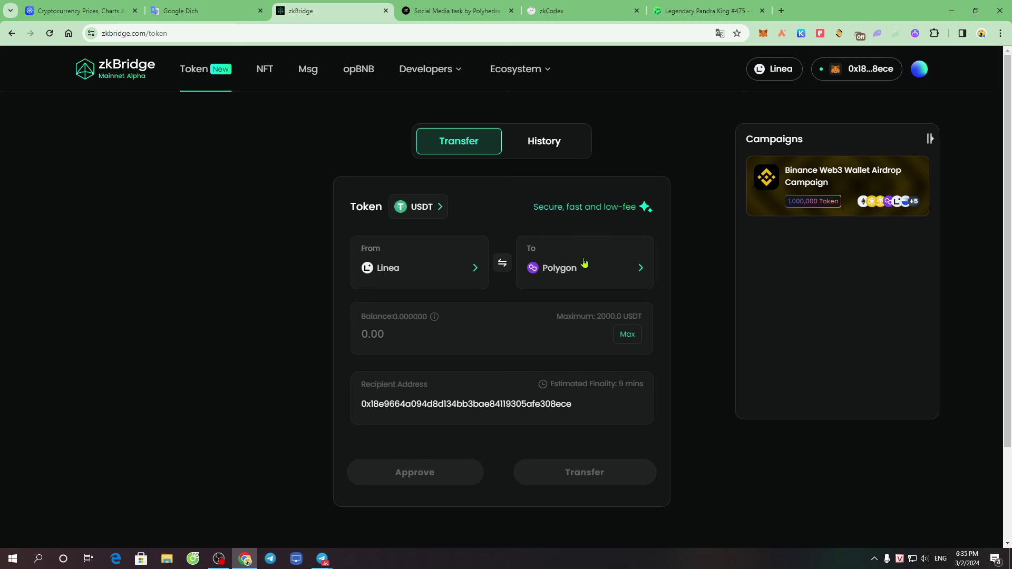
Step: Open the NFT transfer page and check which sender blockchains it offers
left_click(265, 78)
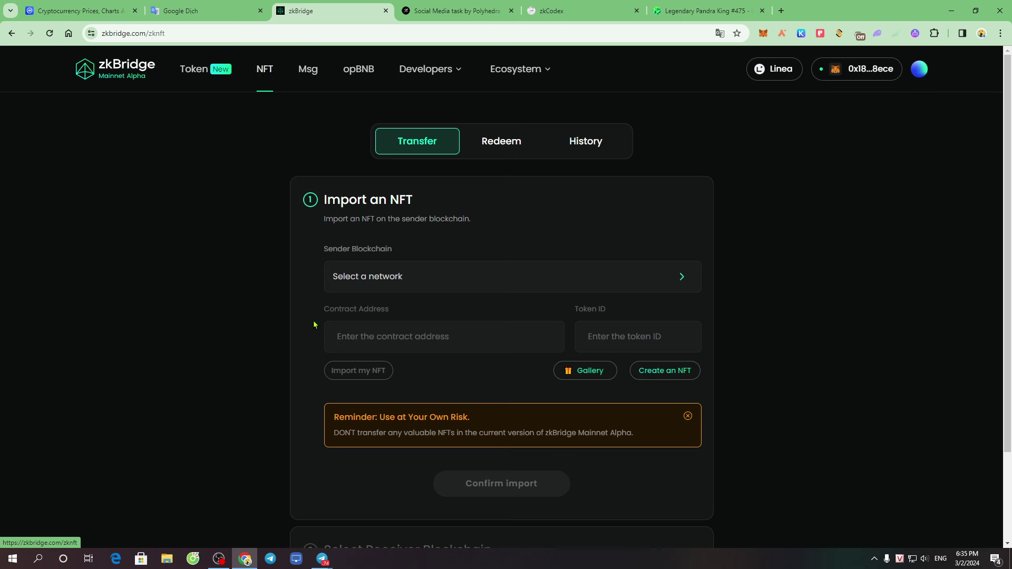
left_click(430, 282)
left_click(471, 282)
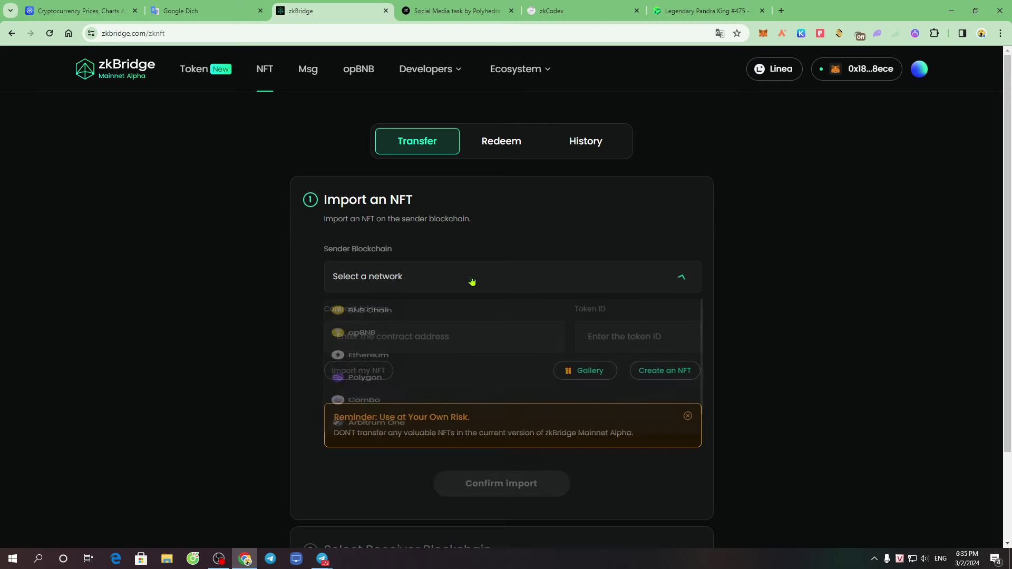
left_click(459, 286)
left_click(328, 276)
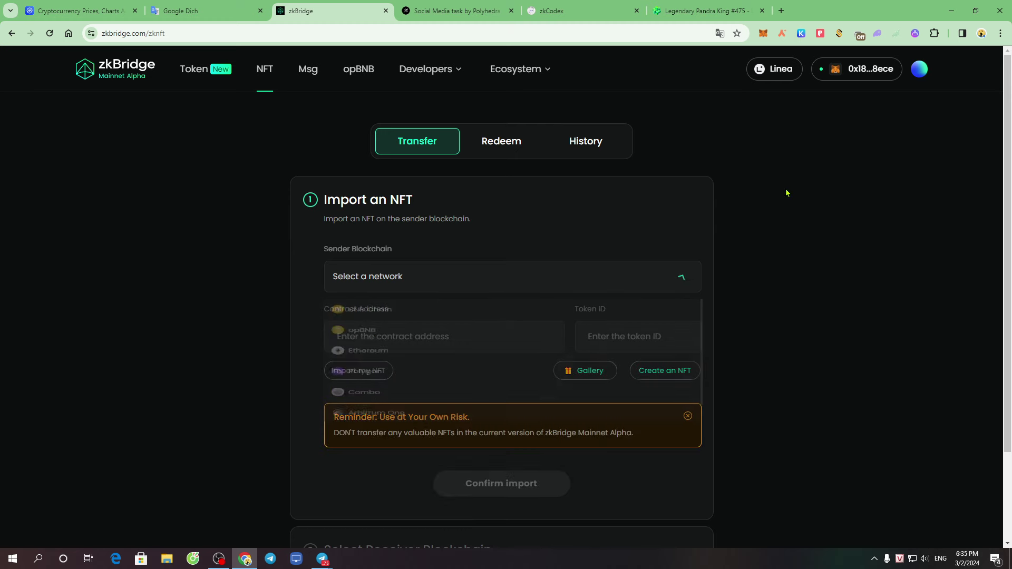
Step: Open the Polyhedra 2024 NFT's claim page from the zkBridge gallery and review its details
mouse_move(546, 69)
left_click(514, 151)
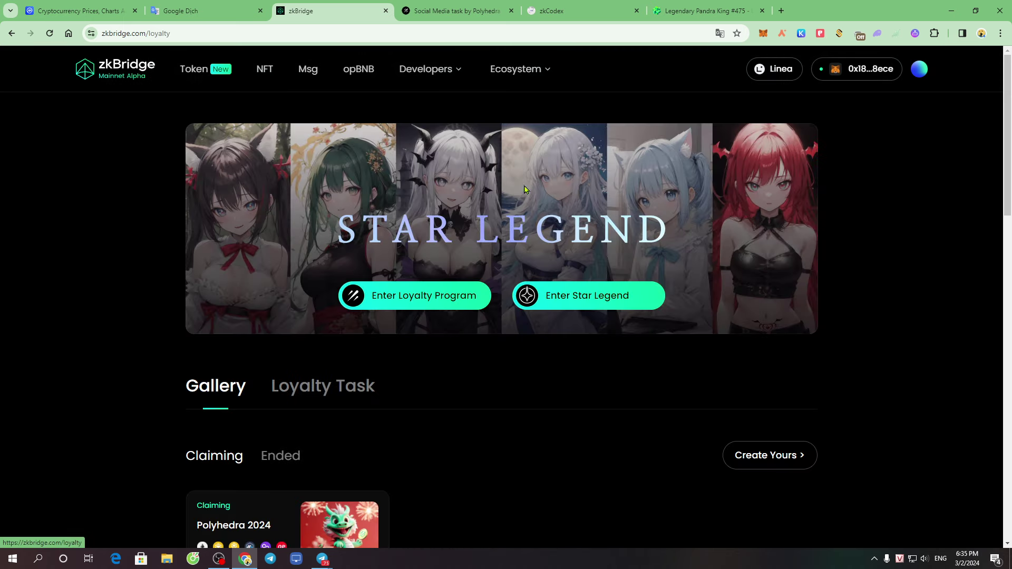
scroll(364, 382, "down", 3)
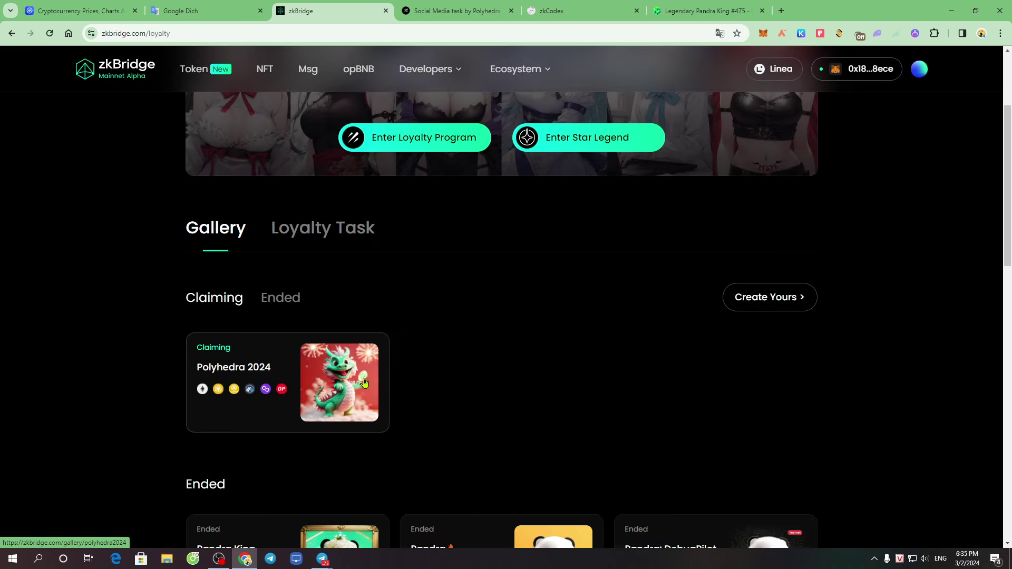
left_click(306, 376)
left_click_drag(598, 161, 797, 154)
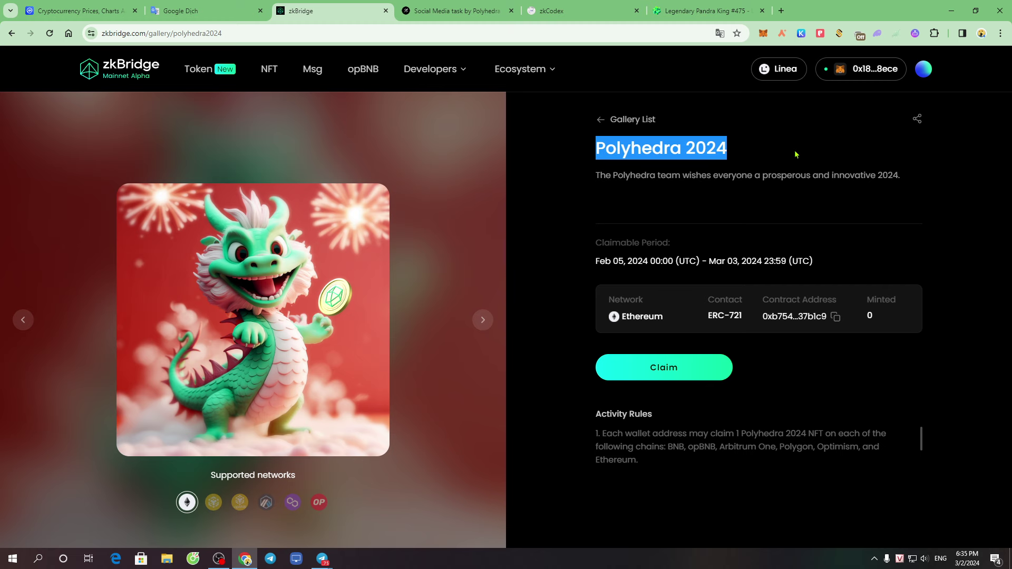
left_click(796, 154)
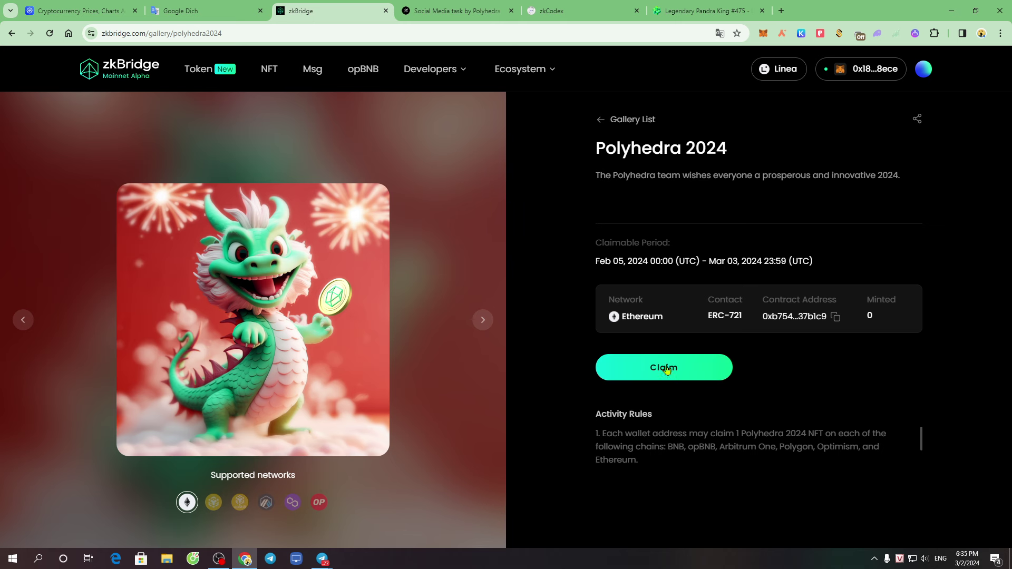
Step: Set the NFT transfer's sender blockchain to opBNB and approve the network switch in MetaMask
left_click(270, 72)
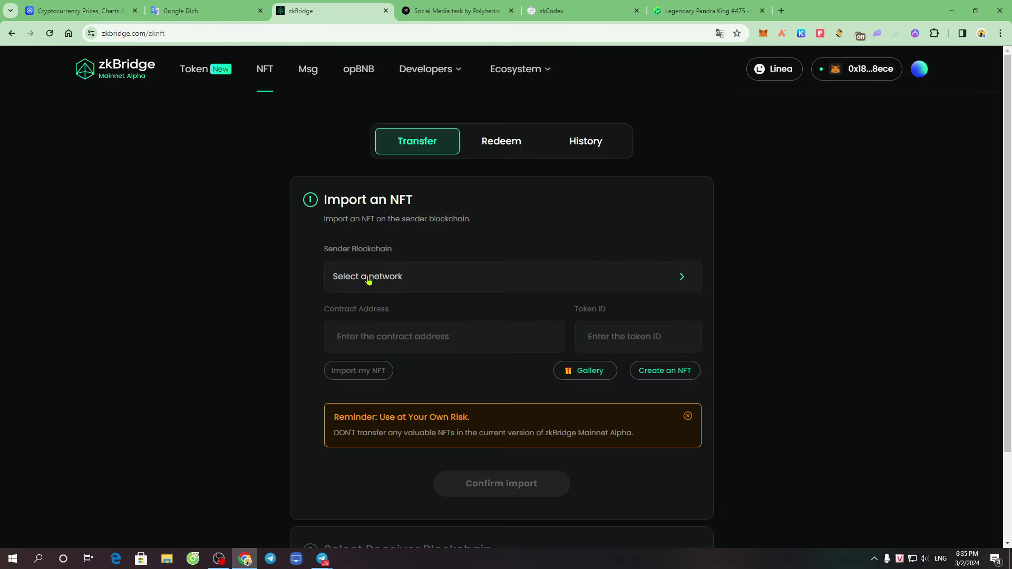
left_click(407, 280)
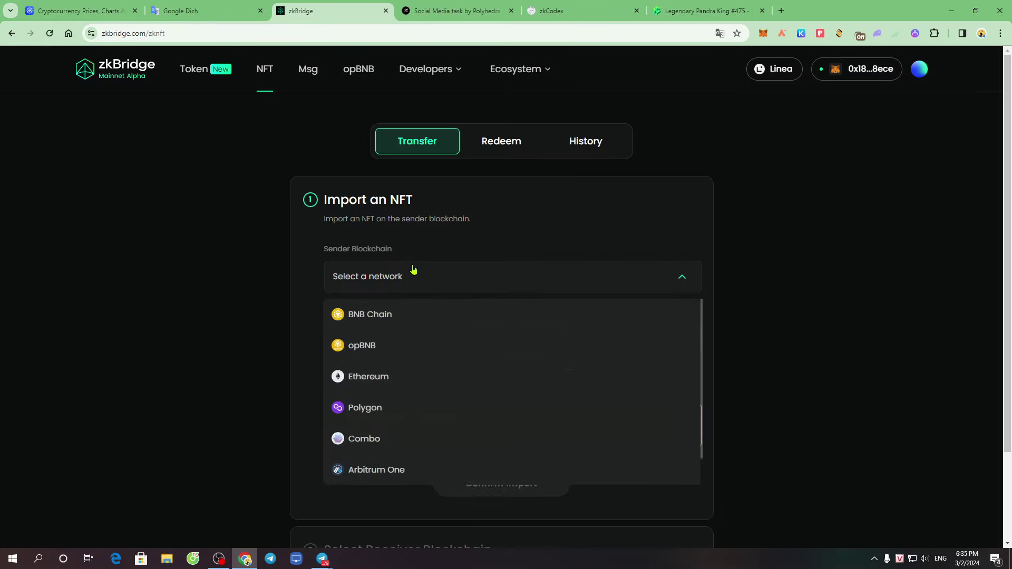
left_click(366, 350)
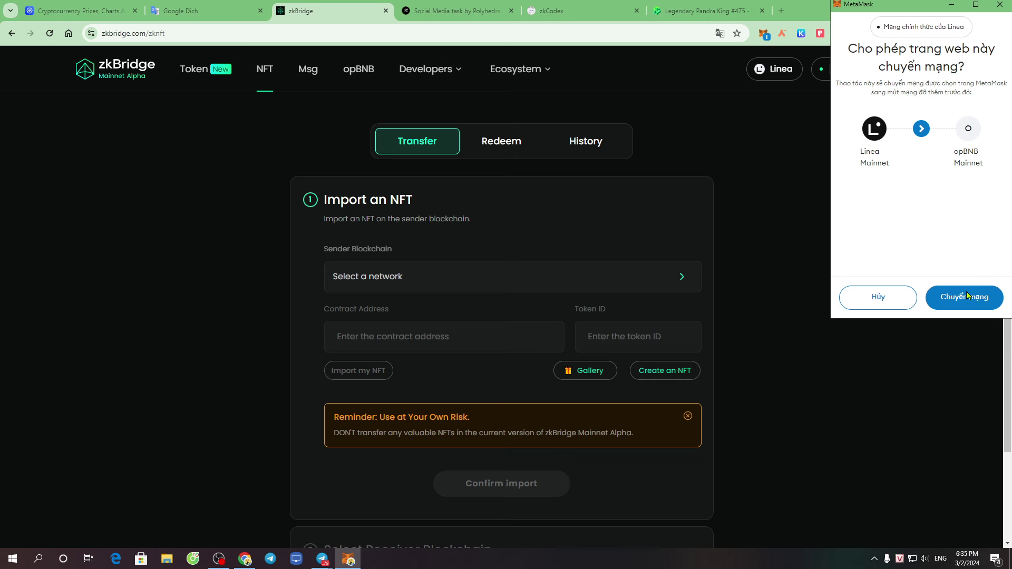
left_click(968, 296)
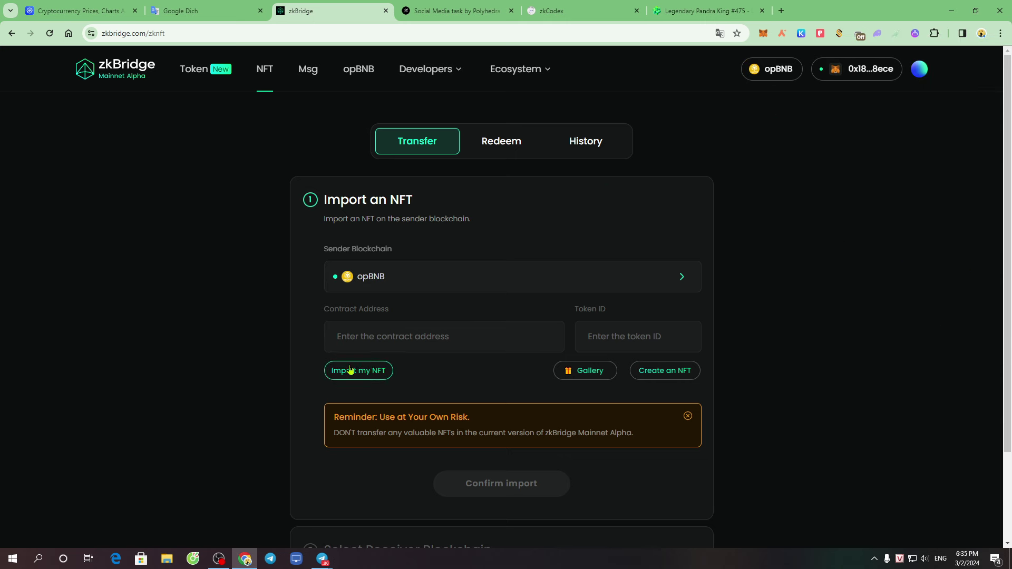
Step: Choose the Polyhedra 2024 NFT from the wallet's opBNB NFTs as the one to import
left_click(378, 370)
left_click(358, 376)
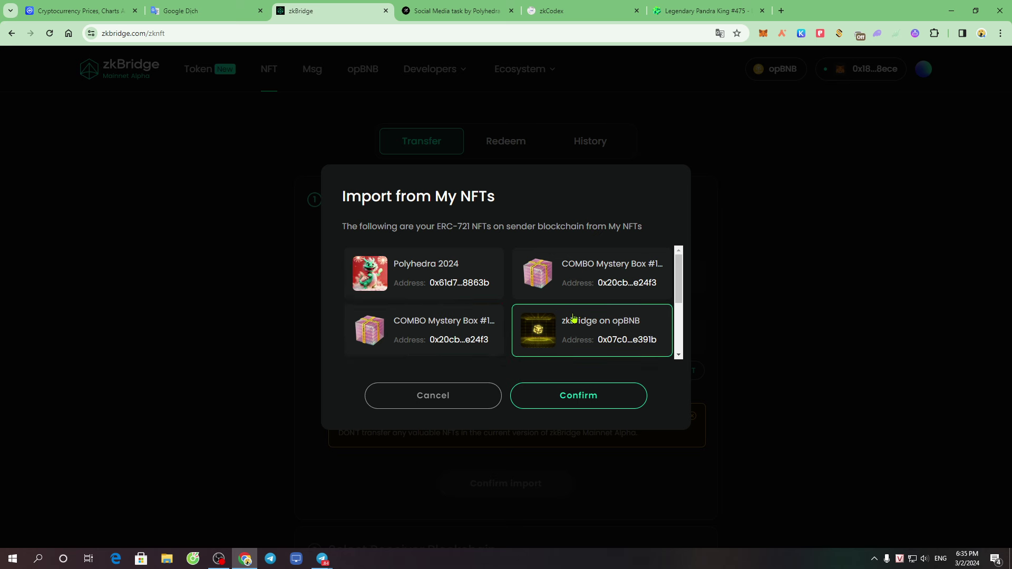
left_click(412, 272)
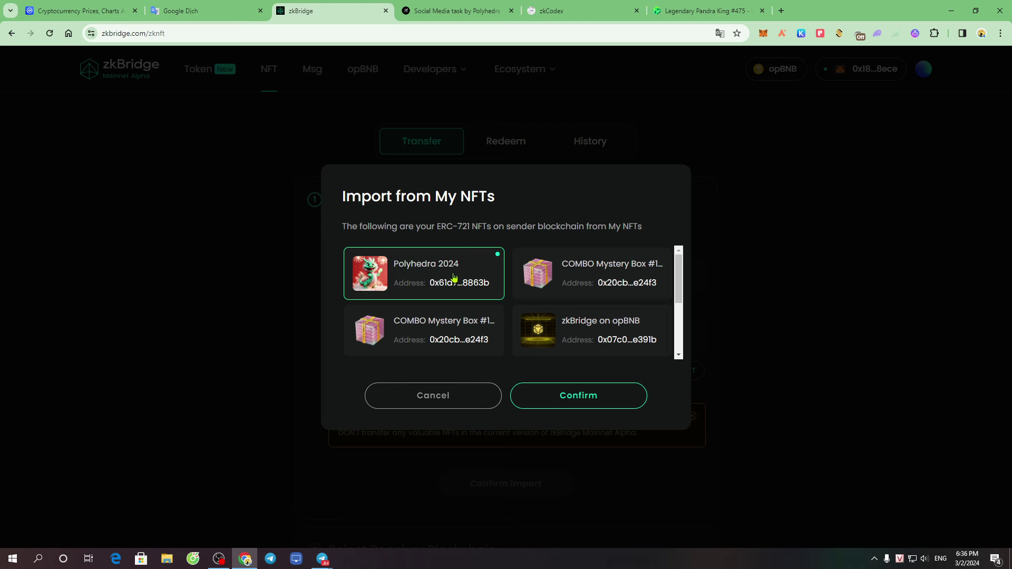
left_click(579, 400)
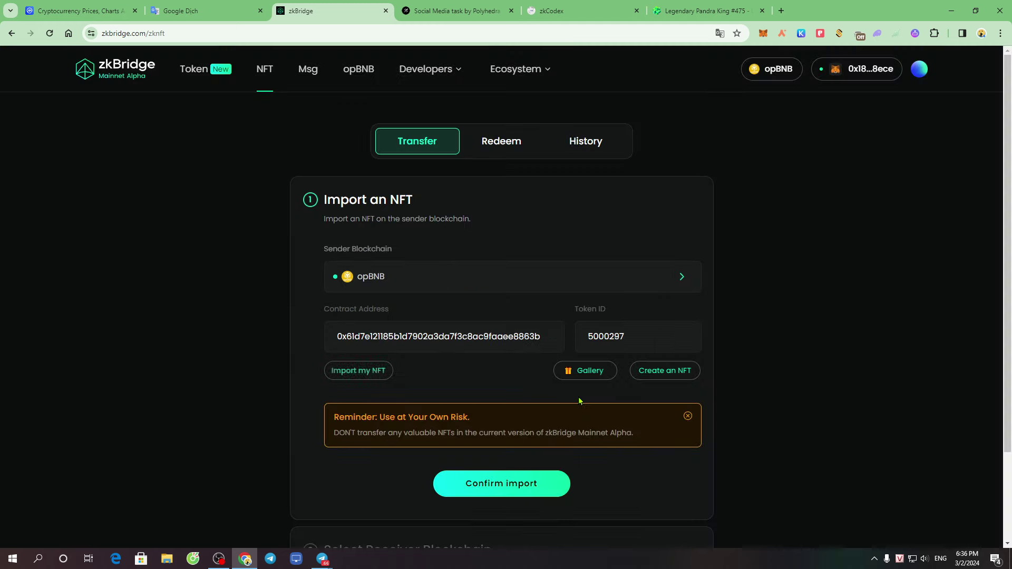
Step: Confirm the import of the Polyhedra 2024 NFT and proceed to the receiver blockchain selection
scroll(457, 373, "down", 2)
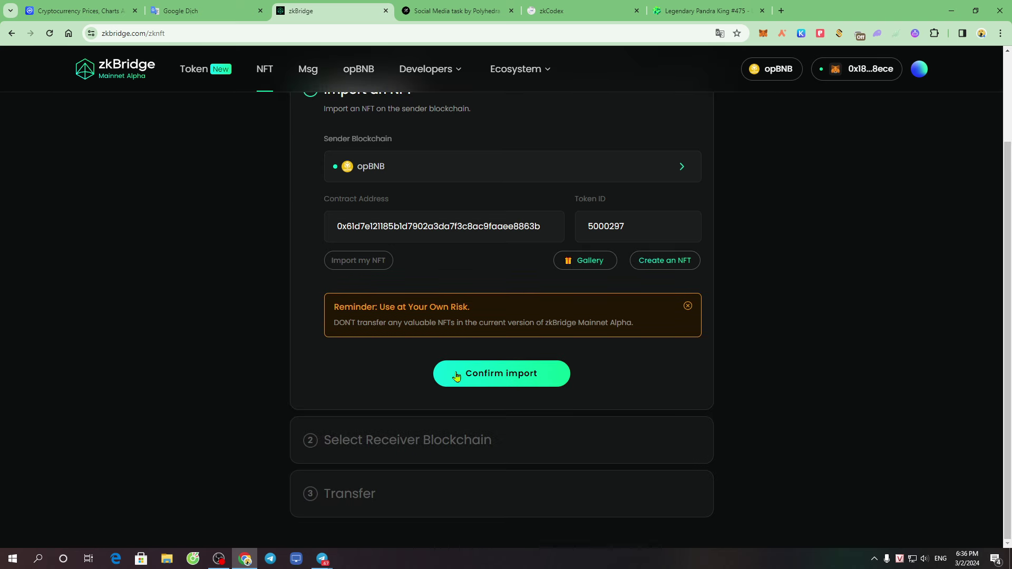
left_click(513, 375)
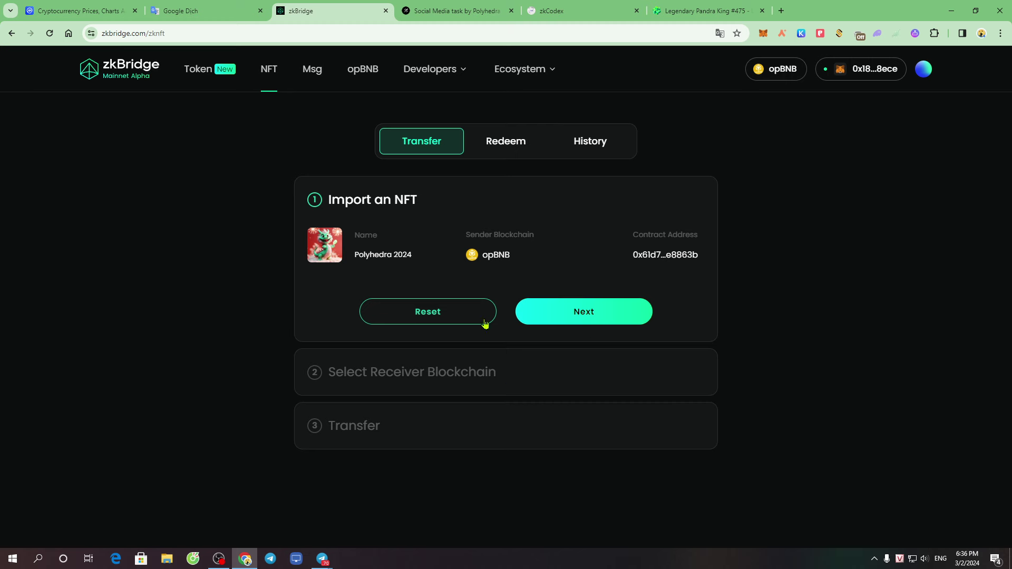
left_click(606, 311)
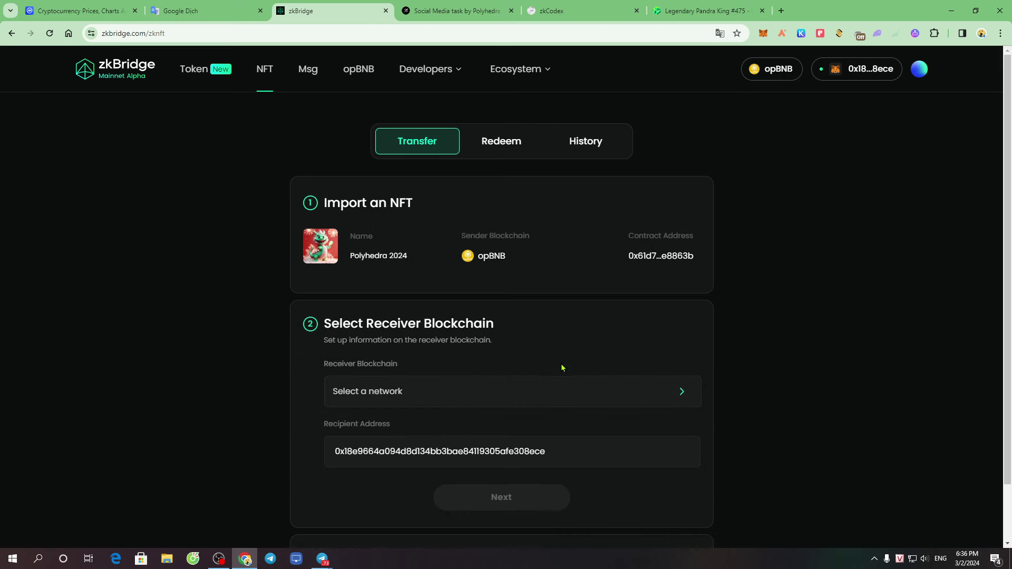
left_click_drag(324, 324, 410, 324)
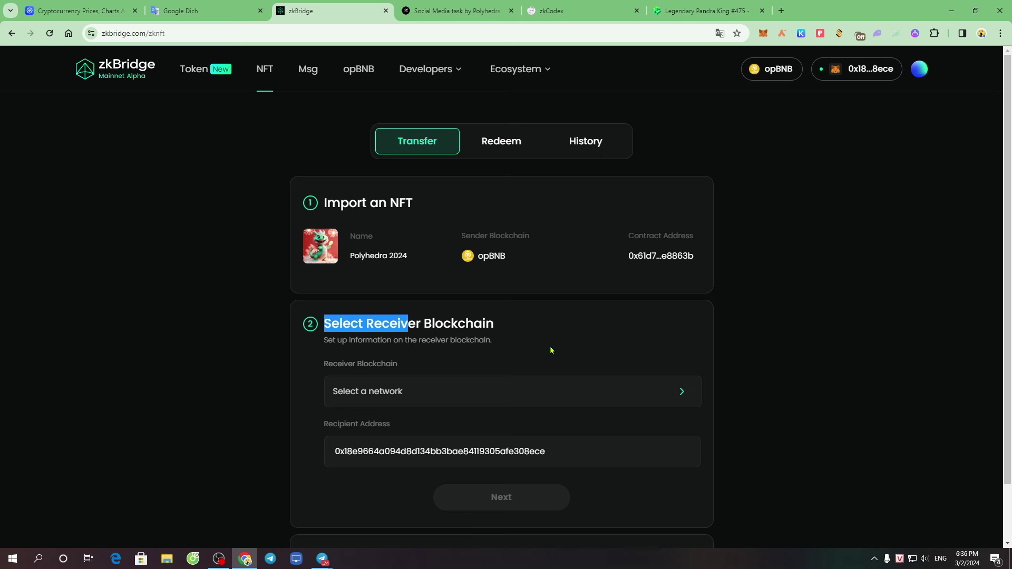
Step: Set the NFT transfer's receiver blockchain to Optimism and proceed to the transfer stage
scroll(496, 339, "down", 1)
left_click(404, 332)
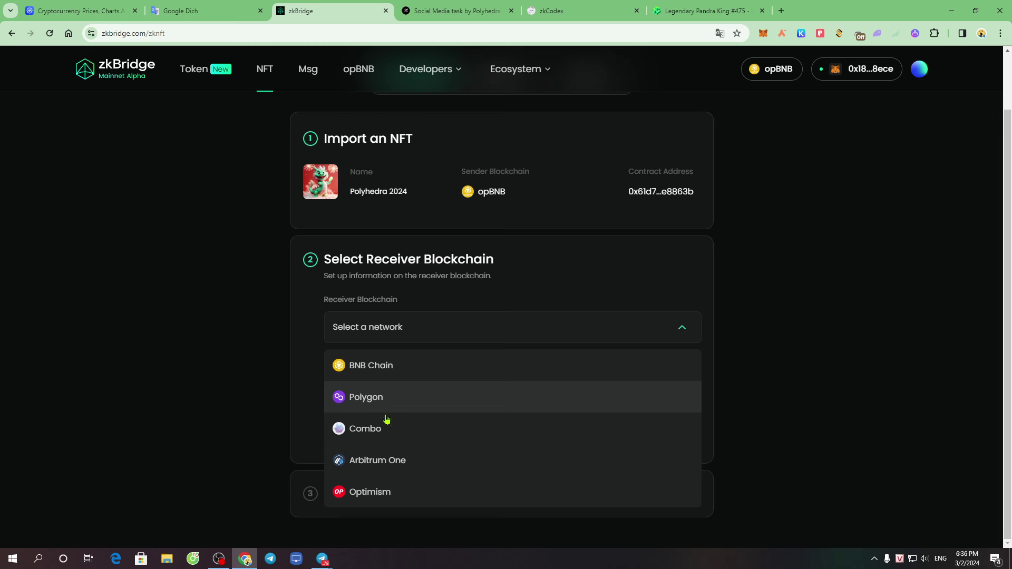
left_click(387, 496)
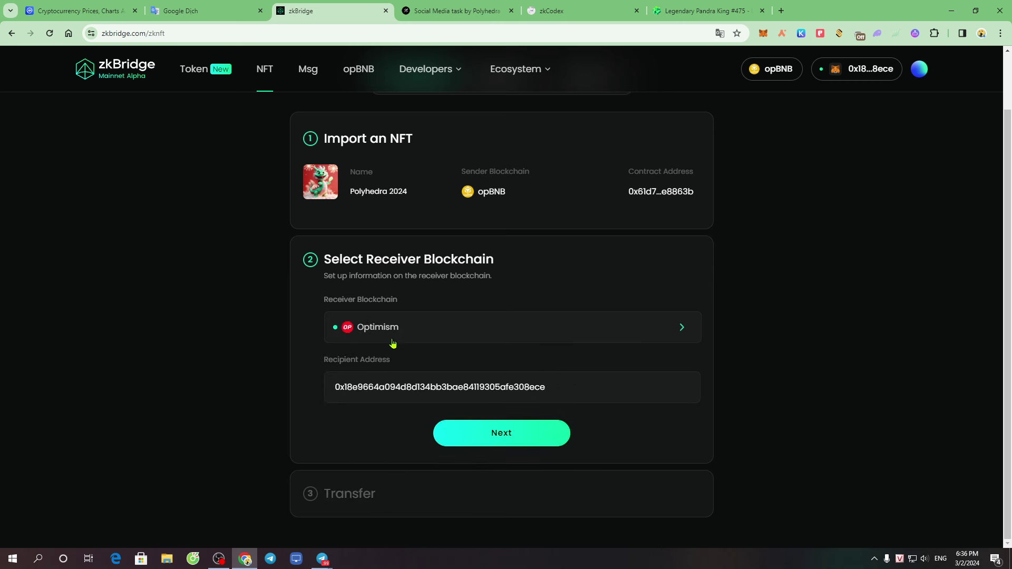
left_click(542, 442)
Step: Approve the Polyhedra 2024 NFT for transfer, accepting the Pocket Universe check and confirming the MetaMask transaction
left_click(372, 468)
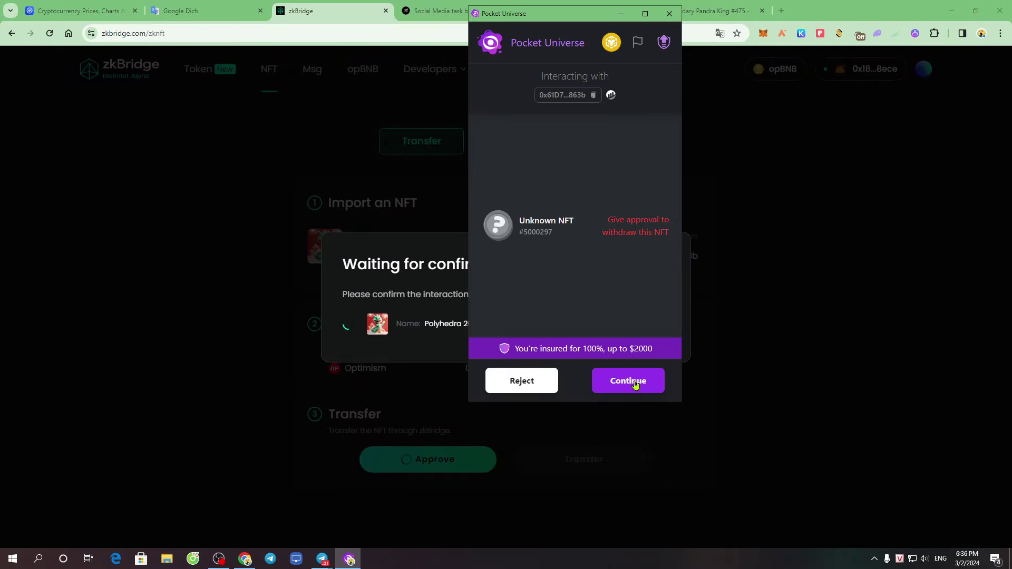
left_click(628, 381)
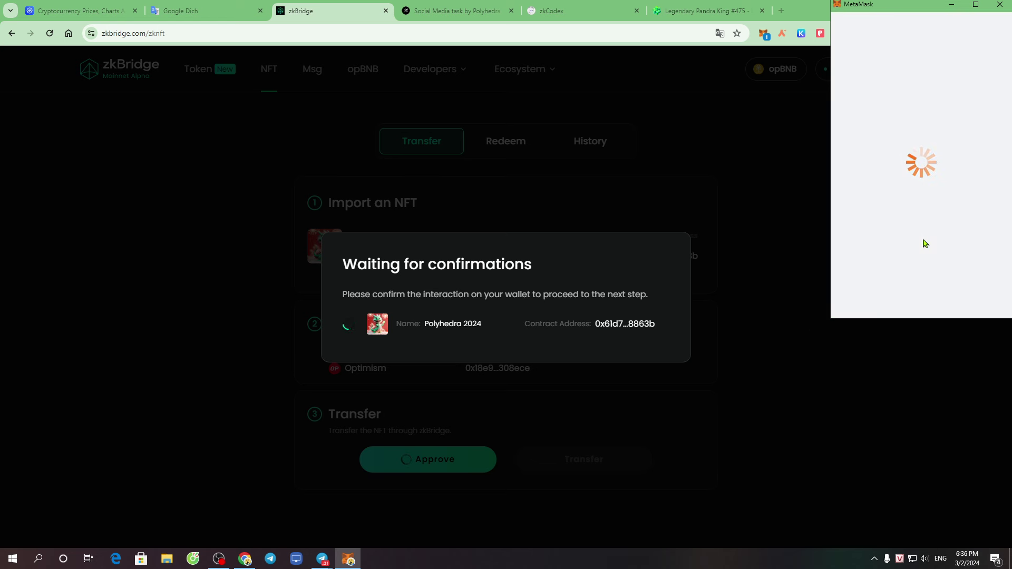
scroll(944, 256, "down", 3)
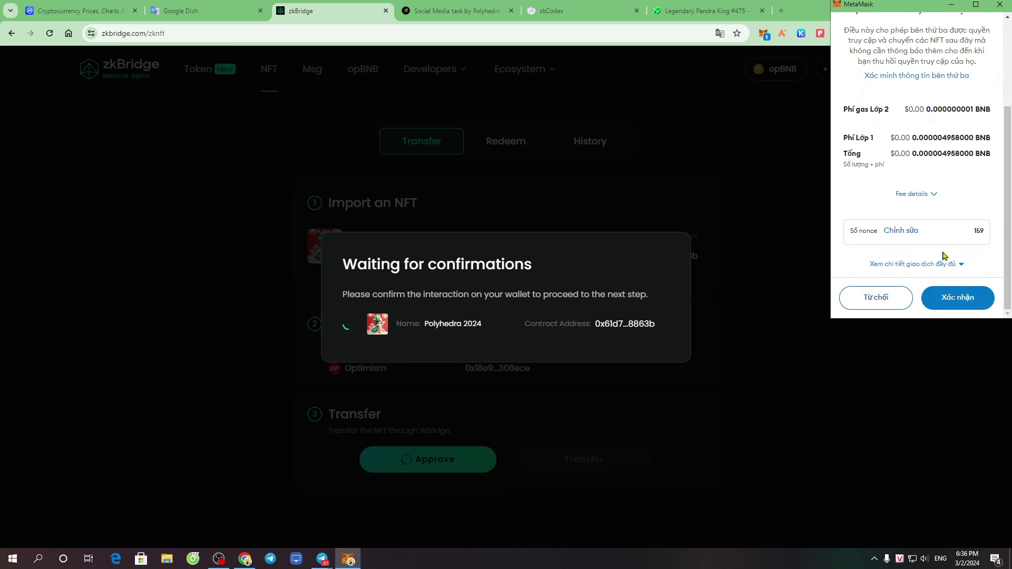
left_click(966, 299)
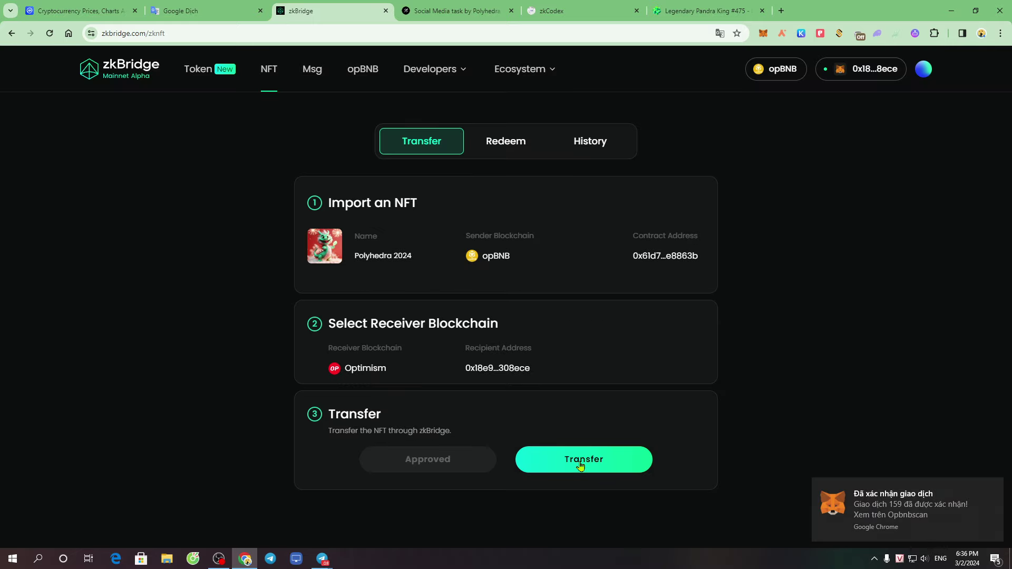
Step: Try to transfer the Polyhedra 2024 NFT to Optimism and check the wallet's opBNB balance in MetaMask
left_click(581, 464)
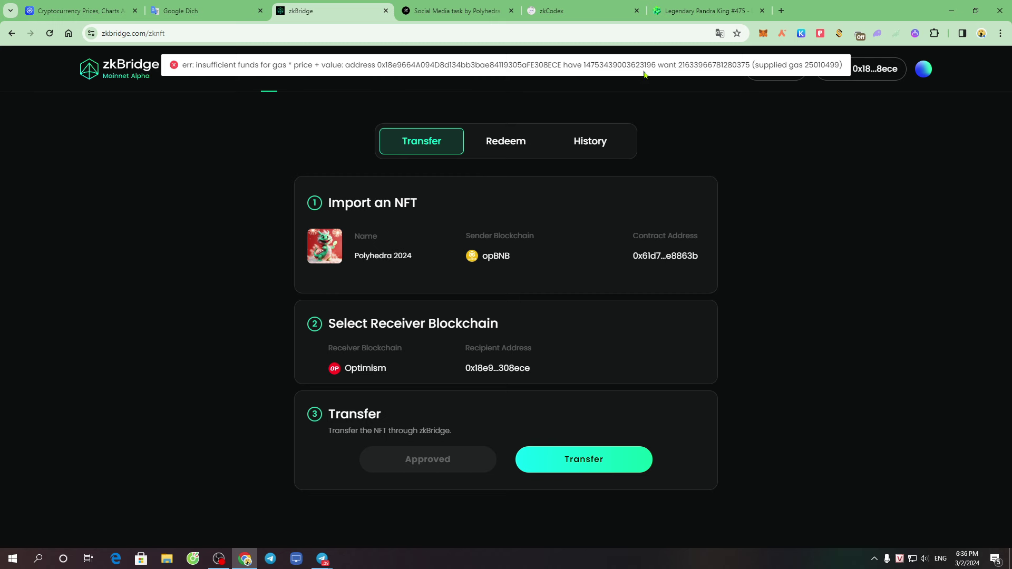
left_click_drag(385, 65, 591, 65)
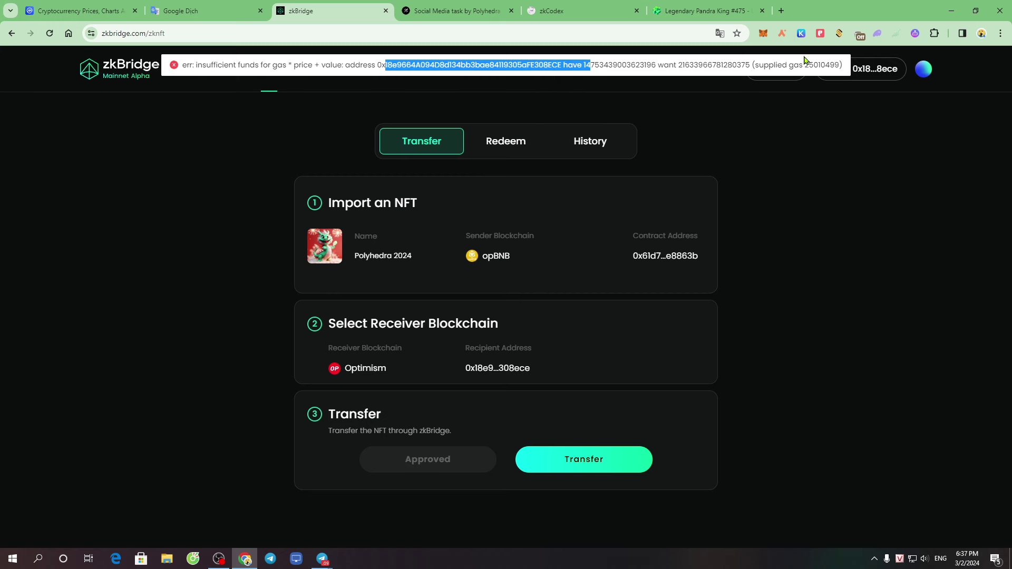
left_click(764, 34)
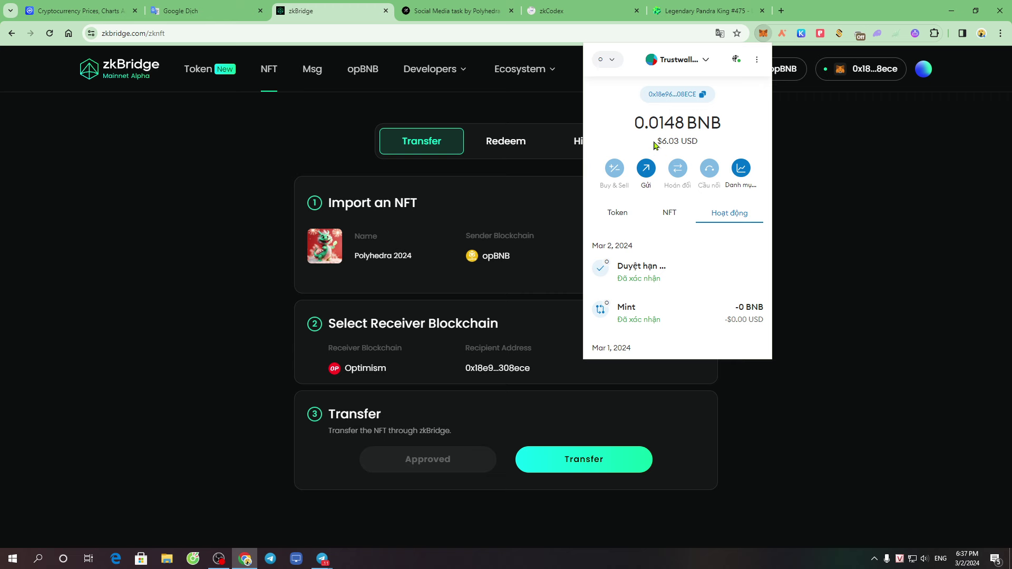
left_click_drag(655, 145, 718, 143)
left_click(689, 139)
left_click_drag(657, 141, 680, 141)
left_click(580, 460)
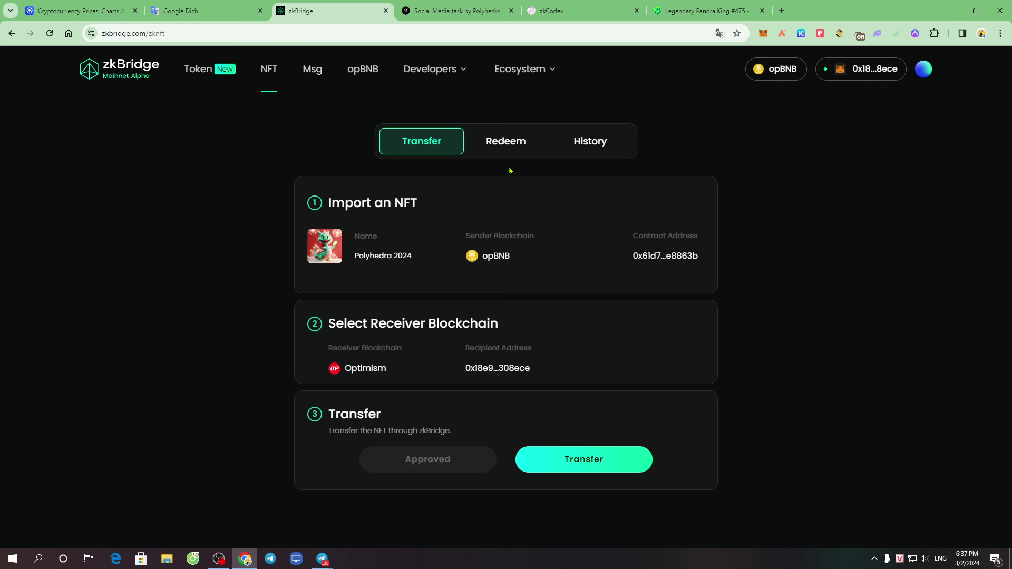
Step: Look through the NFT redeem form and transfer history, and return to the pending transfer
left_click(516, 150)
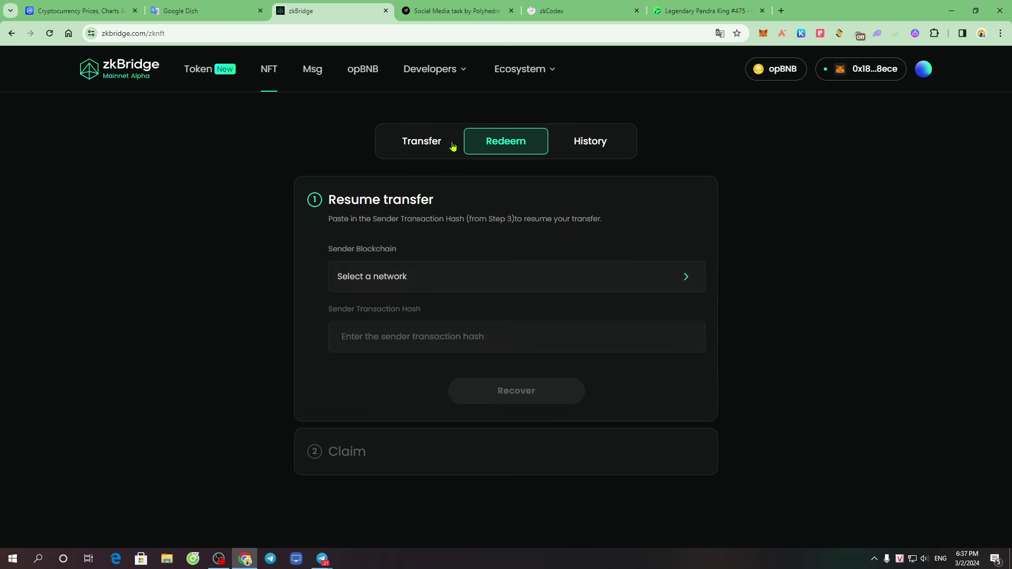
left_click(433, 146)
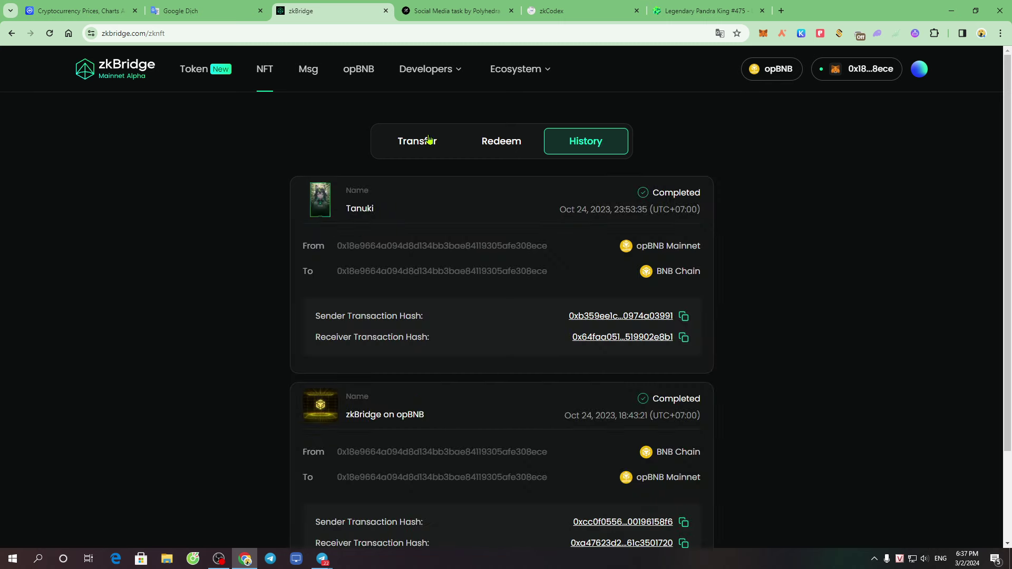
left_click(434, 145)
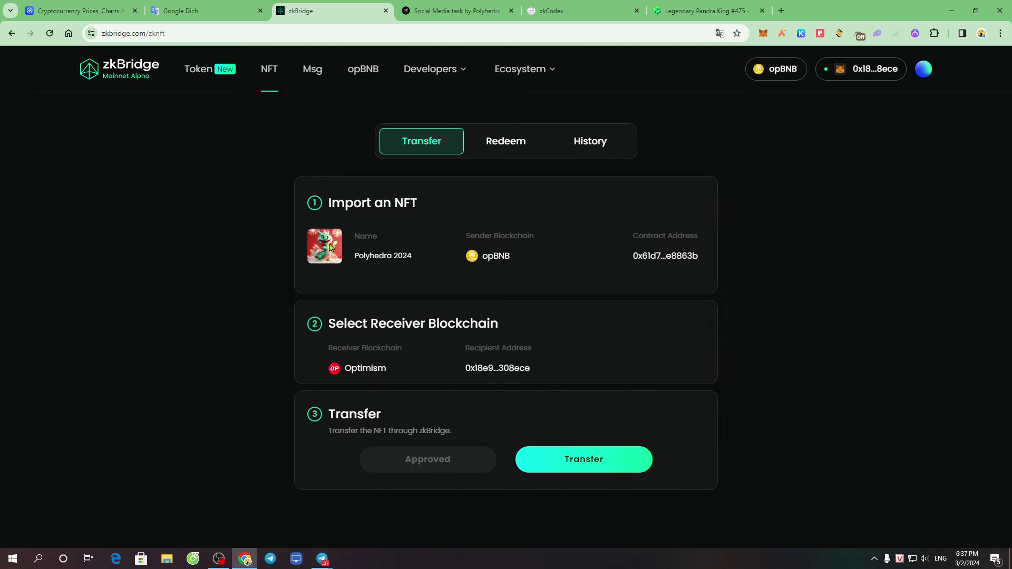
Step: Open the Greenfield zkMessenger, review its inbox and sent messages, and return to the compose form
left_click(312, 82)
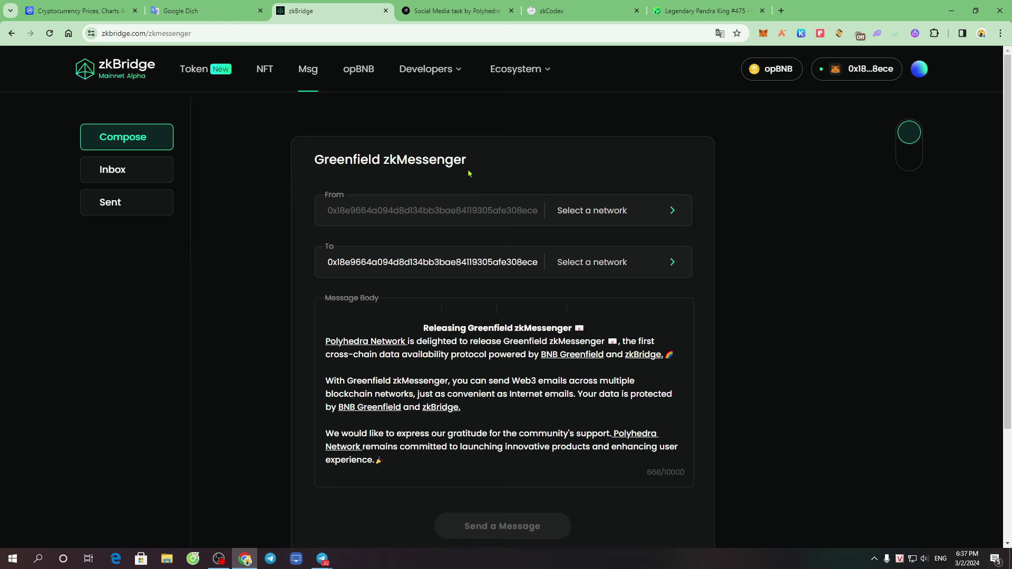
left_click(165, 170)
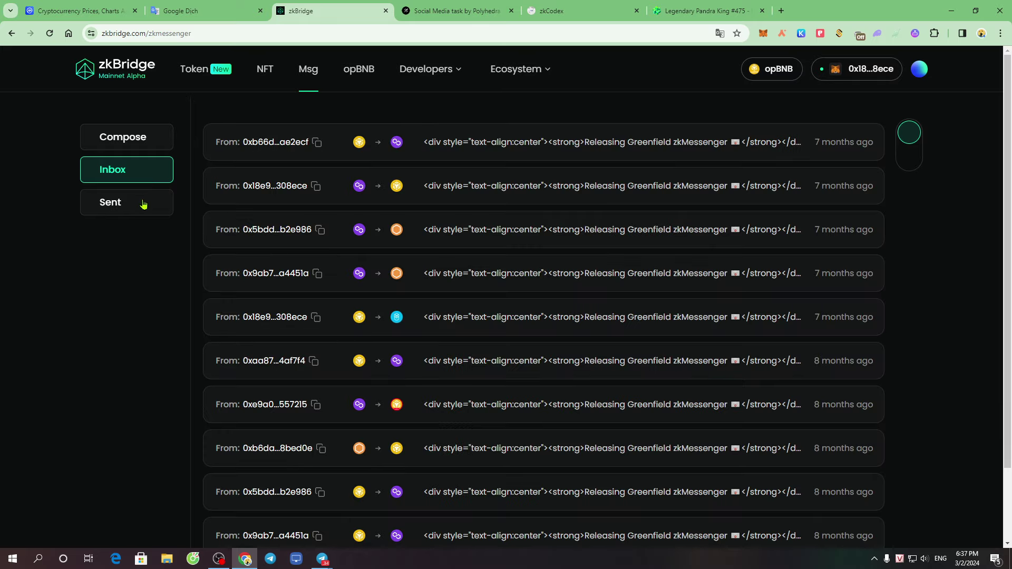
left_click(144, 204)
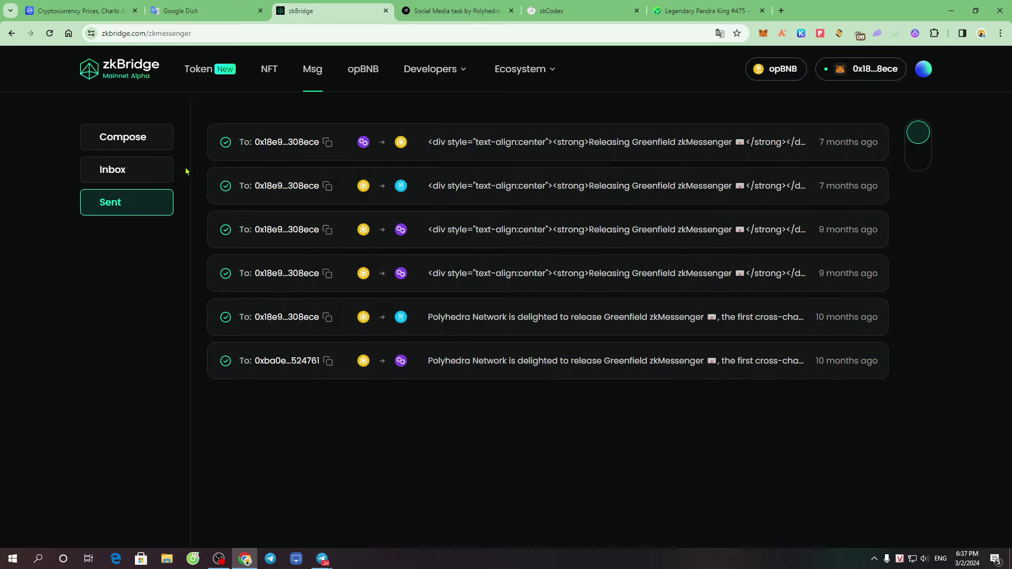
left_click(157, 142)
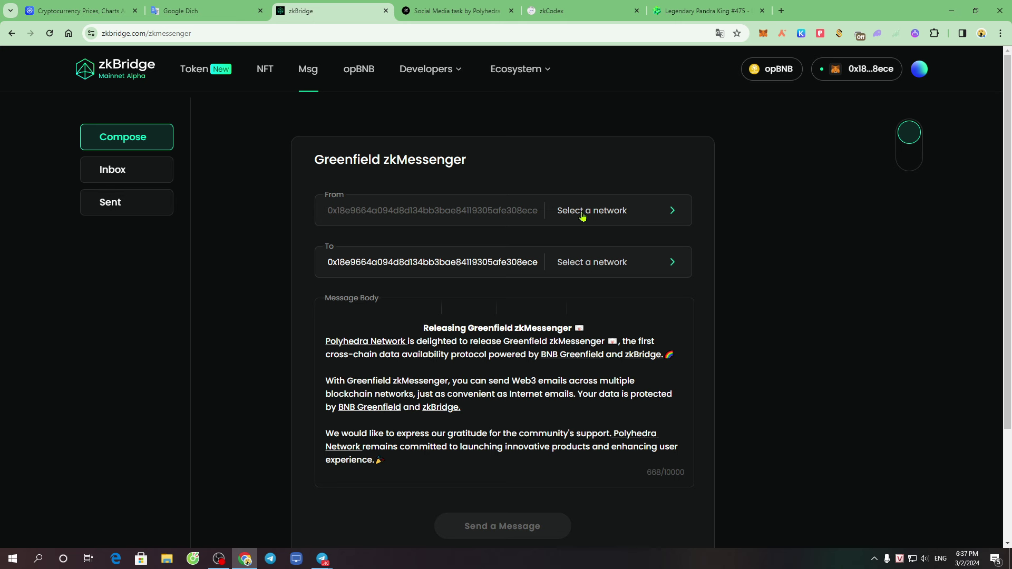
Step: Set the message's sender network to BNB Chain and approve the network switch in MetaMask
left_click(601, 216)
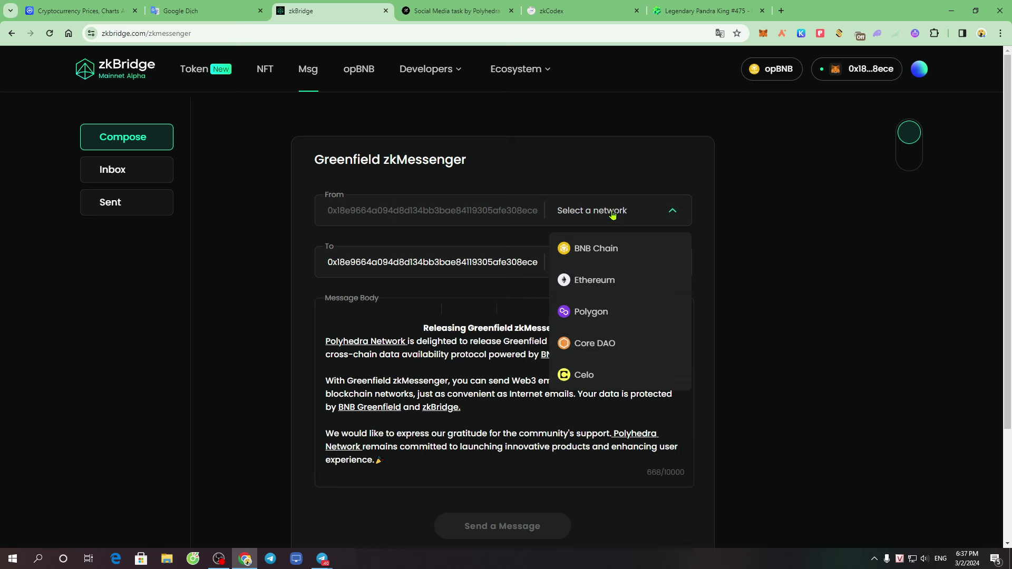
scroll(607, 313, "down", 2)
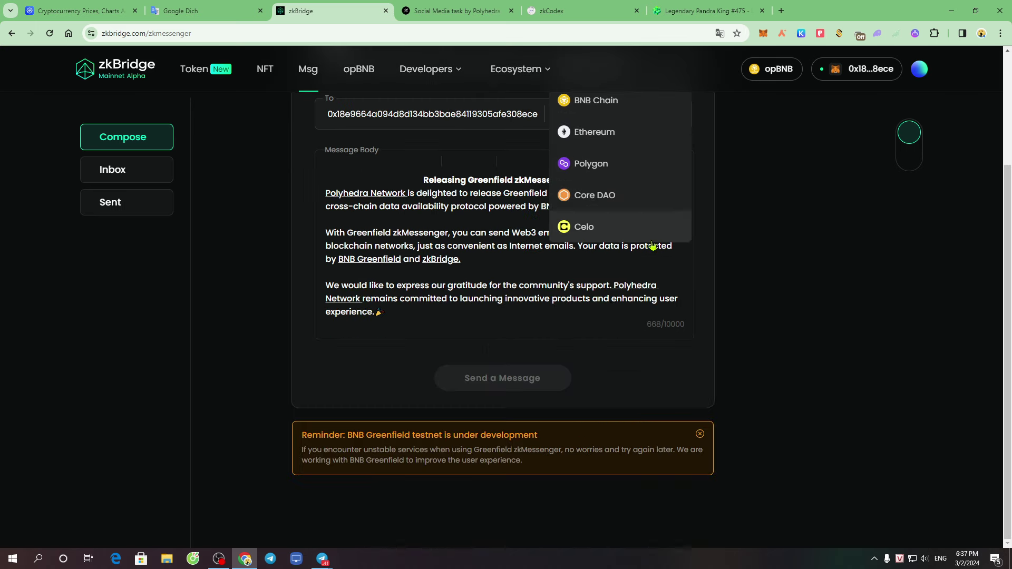
scroll(617, 169, "up", 2)
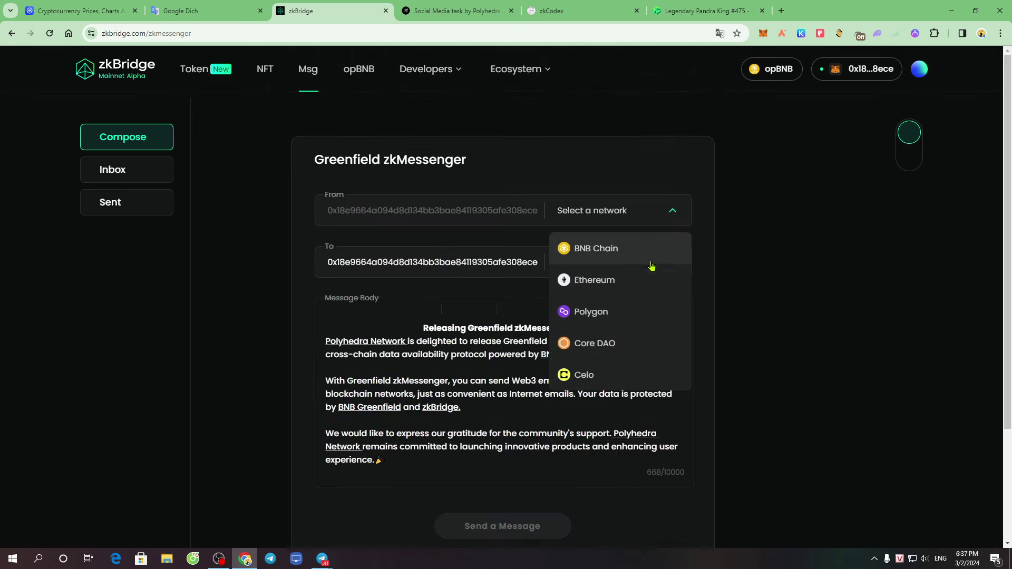
left_click(601, 255)
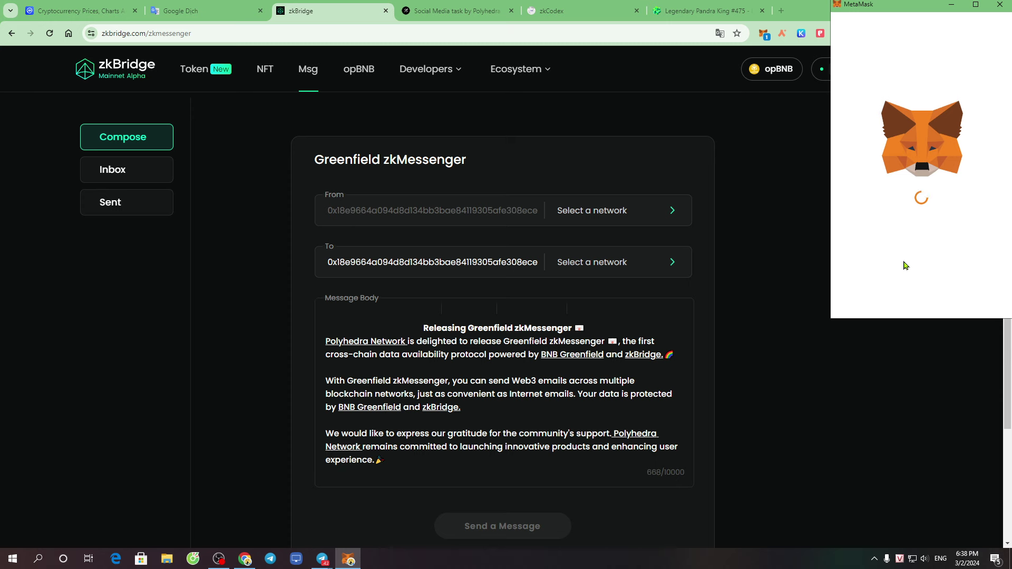
left_click(965, 299)
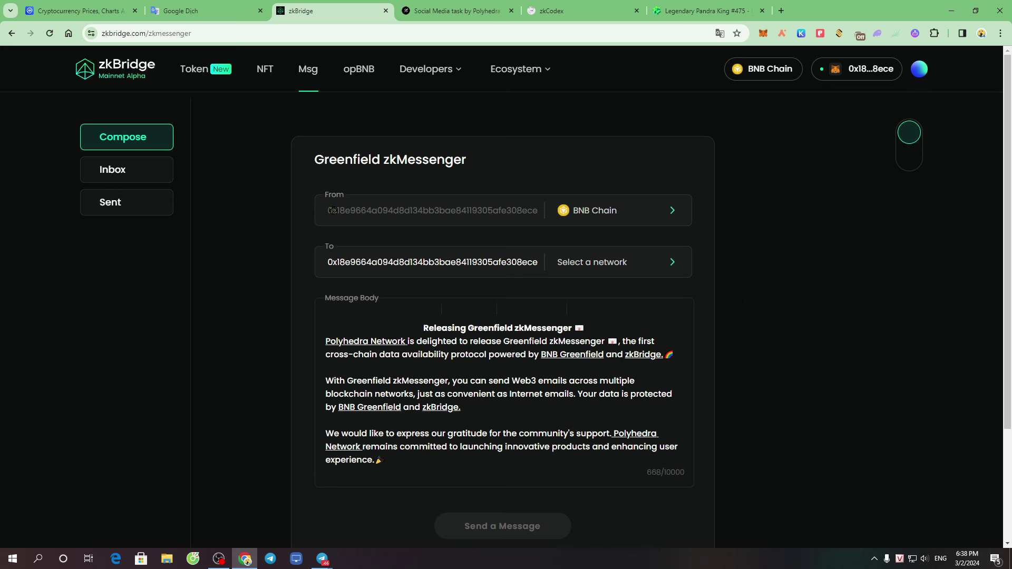
left_click_drag(369, 211, 463, 211)
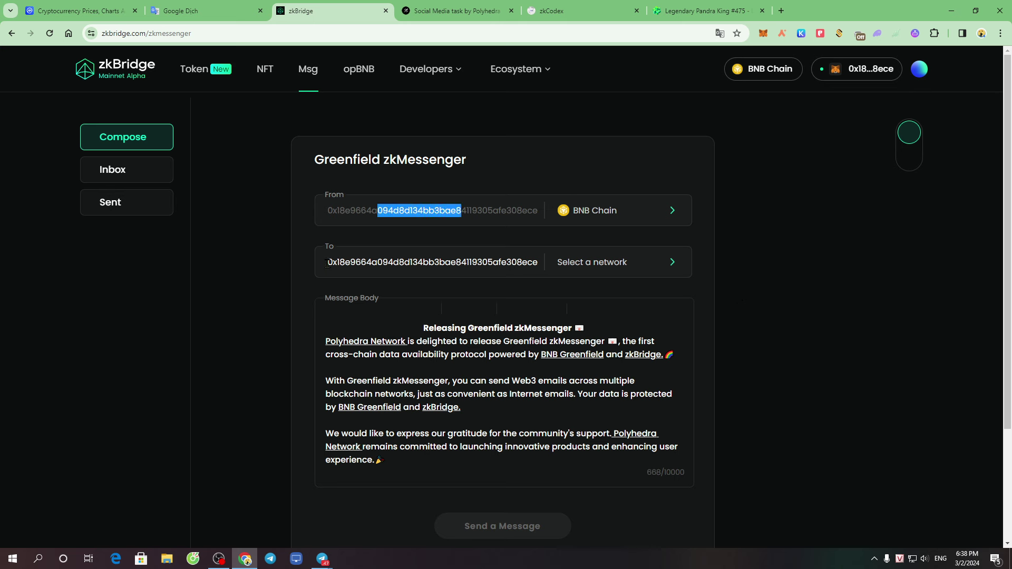
left_click_drag(446, 262, 328, 262)
double_click(521, 262)
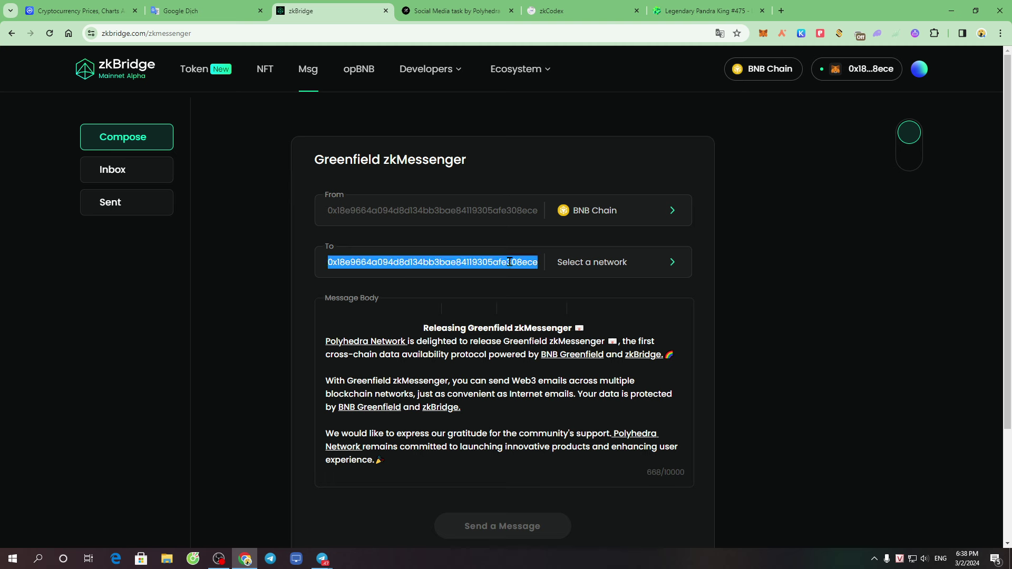
left_click(456, 262)
left_click(488, 262)
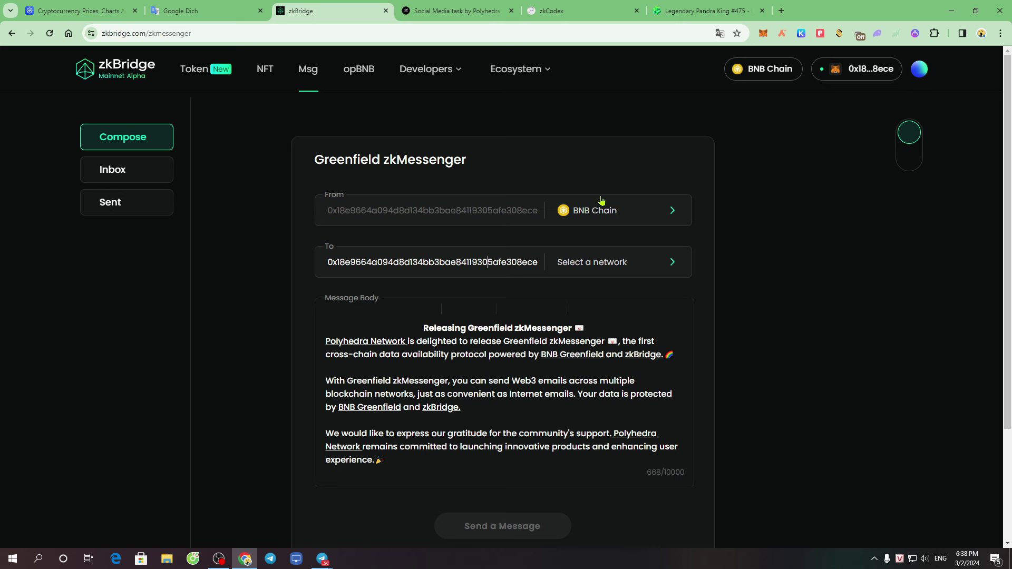
Step: Switch MetaMask to the ví MEW account and copy its wallet address
left_click(764, 34)
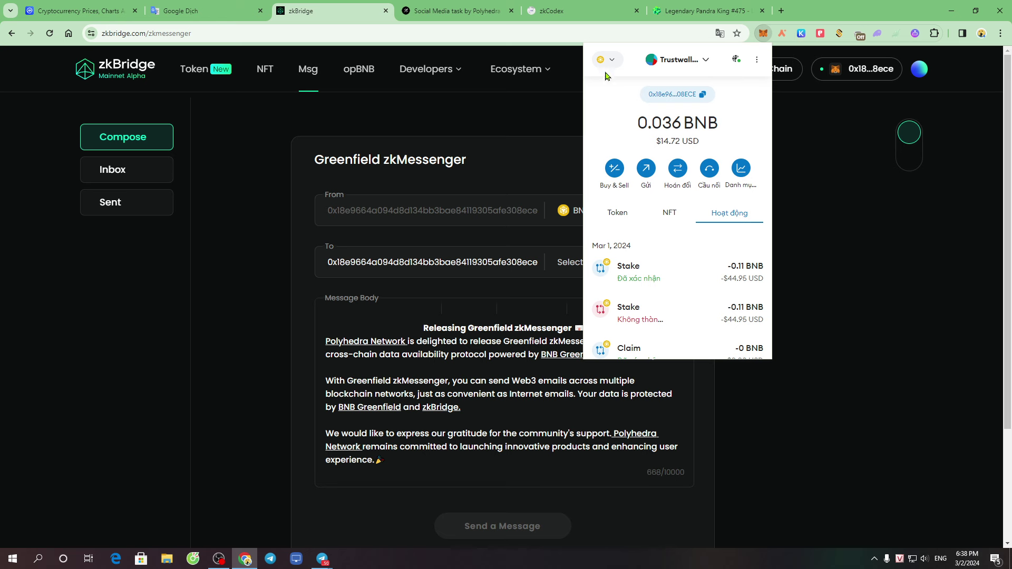
left_click(706, 60)
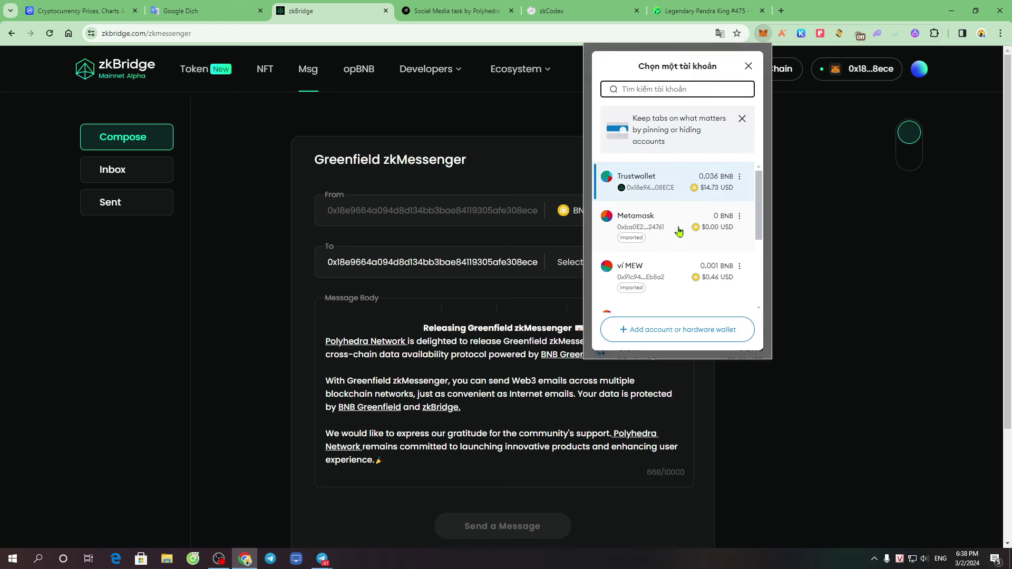
left_click(679, 231)
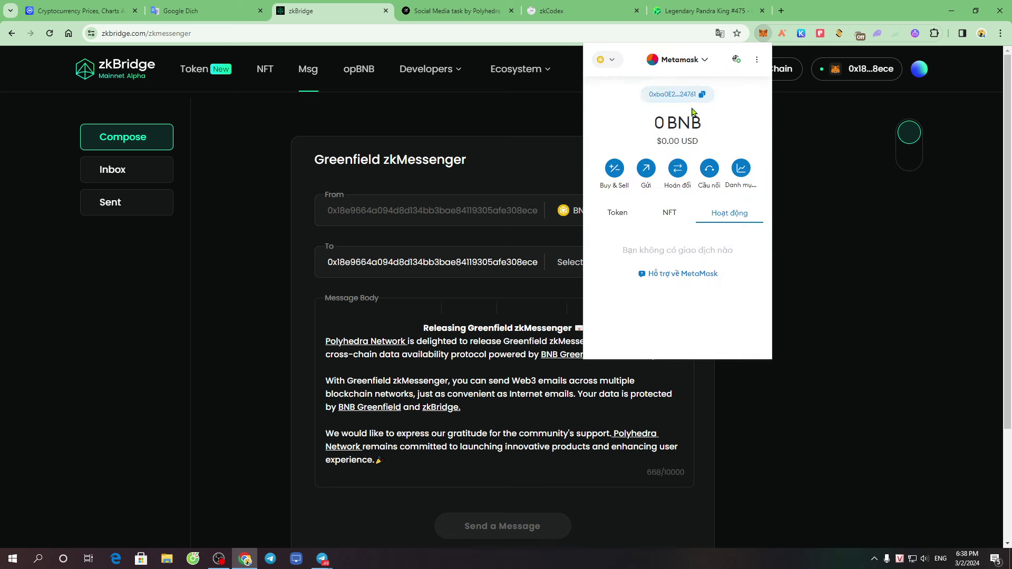
left_click(705, 61)
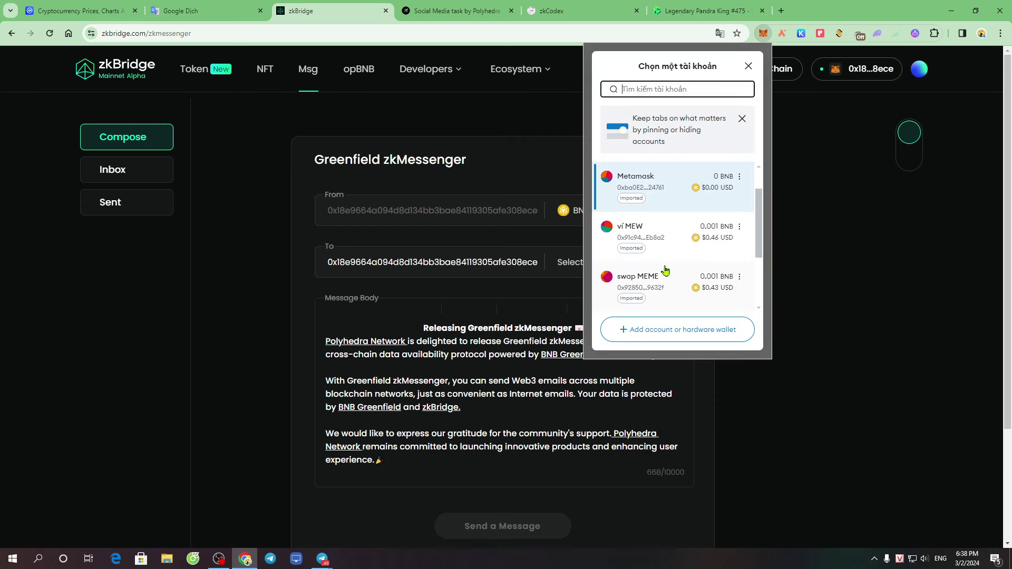
left_click(682, 227)
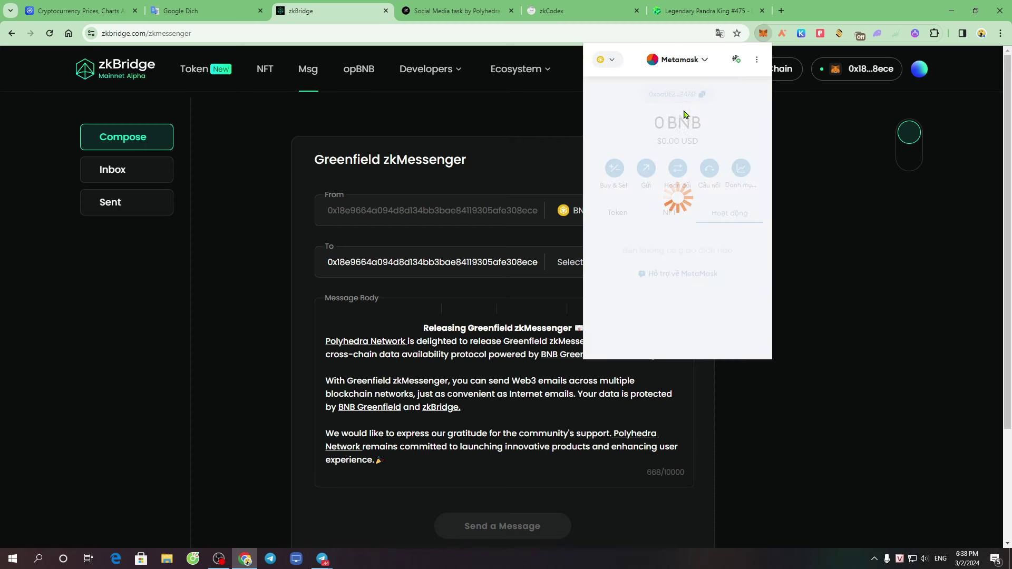
left_click(697, 95)
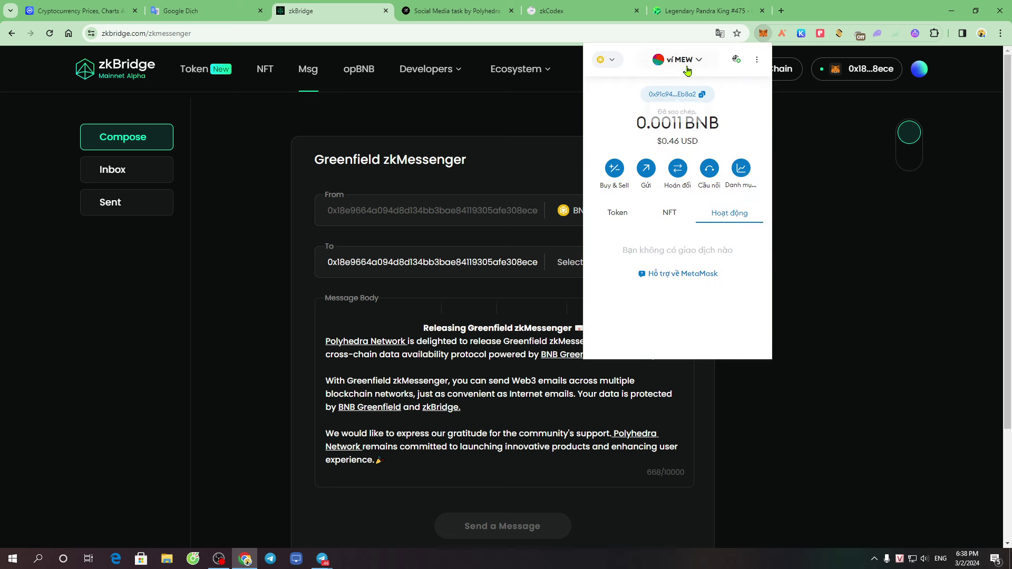
Step: Switch MetaMask back to the Trustwallet account
left_click(687, 68)
scroll(688, 226, "up", 2)
left_click(669, 182)
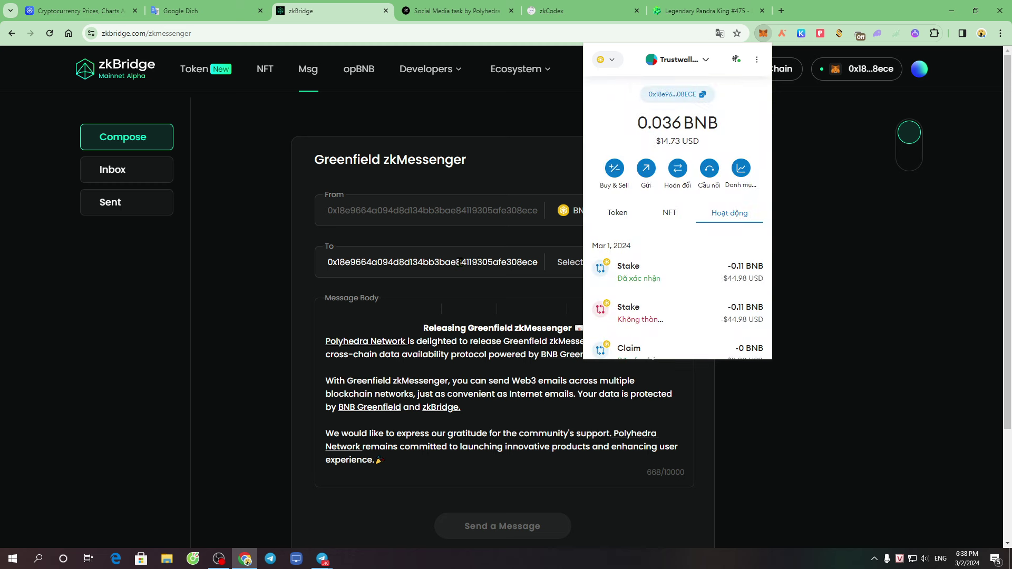
Step: Replace the message's recipient address with the copied ví MEW wallet address
left_click(431, 264)
double_click(433, 263)
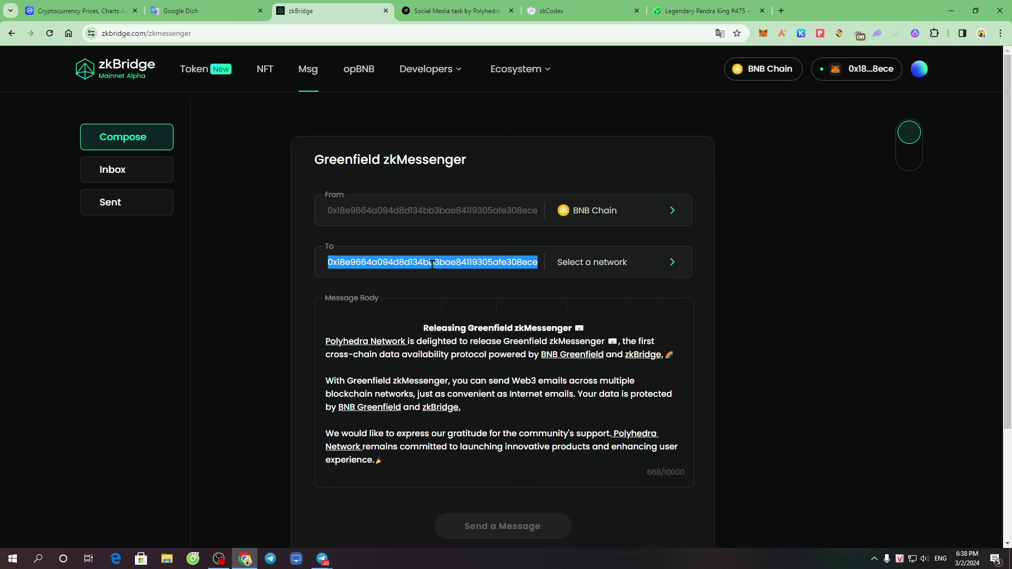
key("BackSpace")
right_click(393, 261)
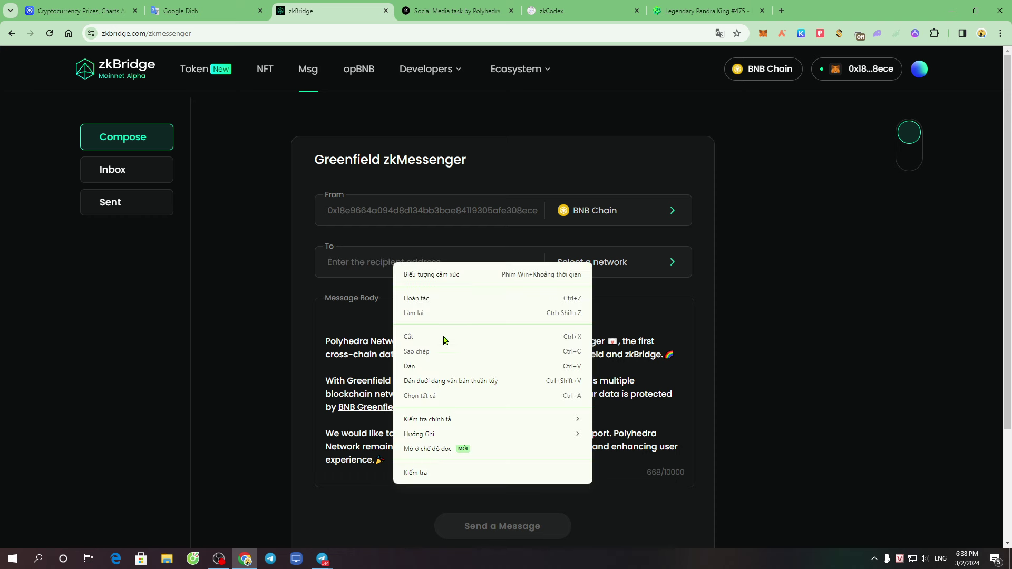
left_click(440, 364)
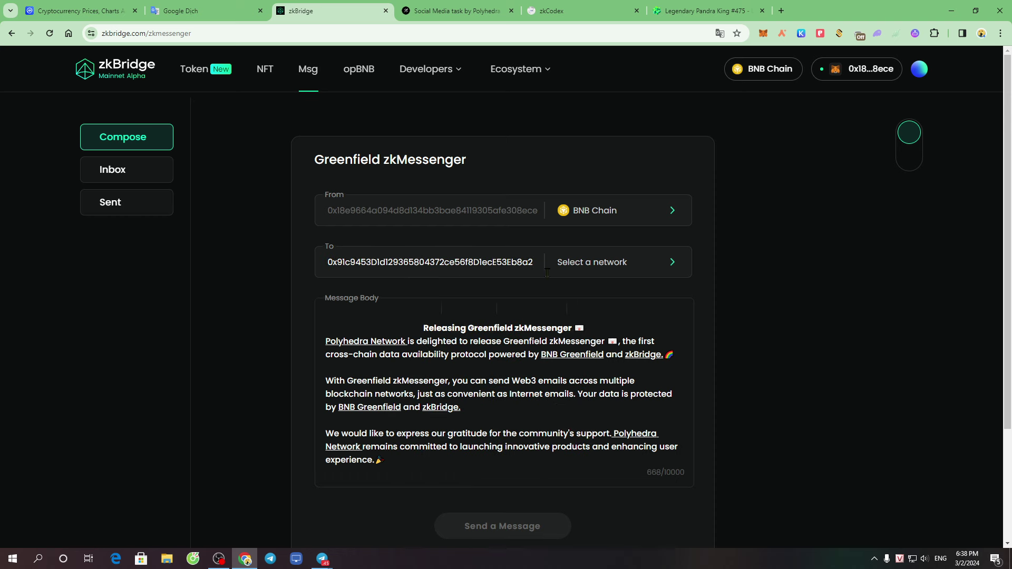
Step: Set the message's recipient network to Moonbeam
left_click(615, 267)
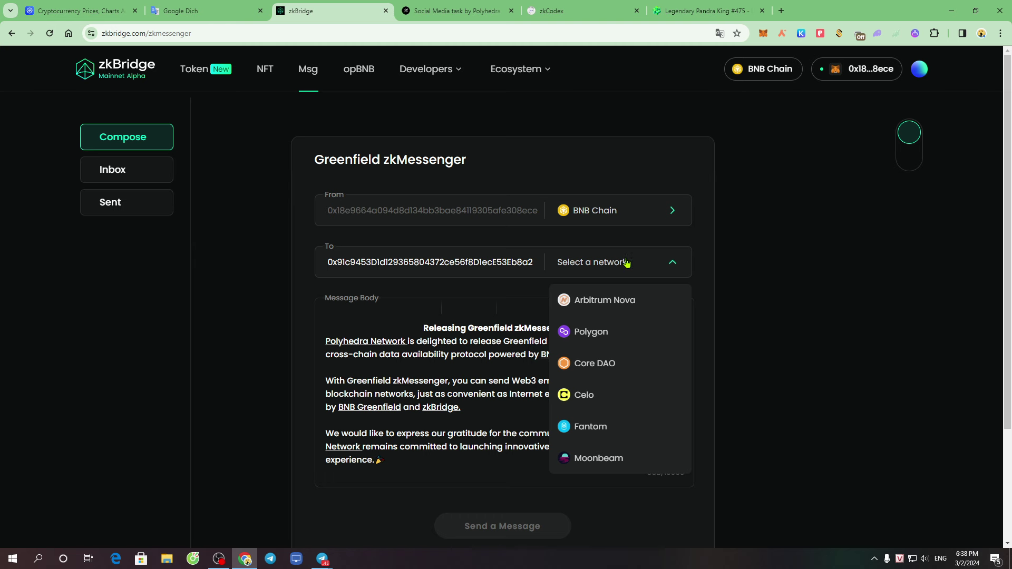
left_click(600, 460)
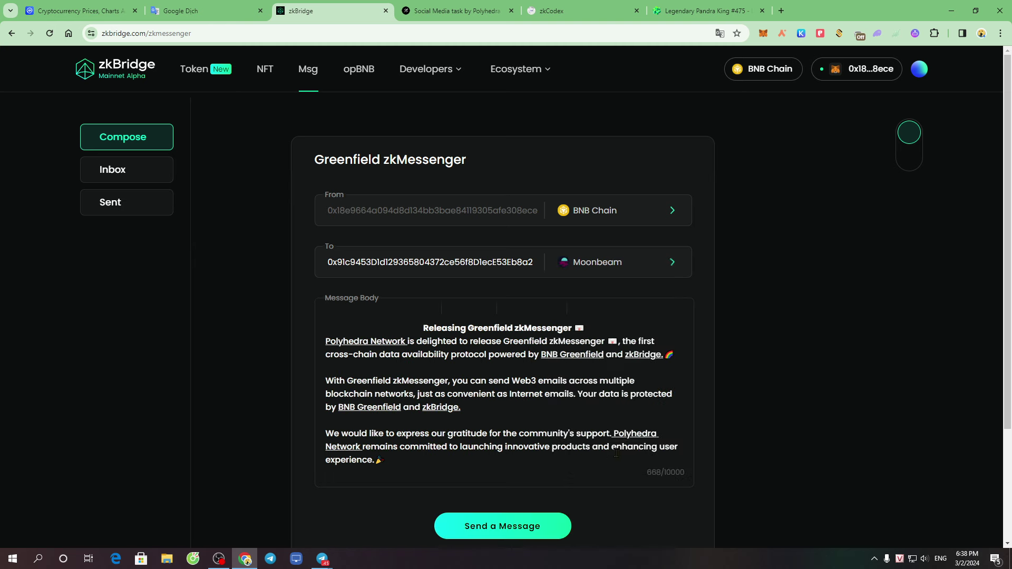
left_click(601, 266)
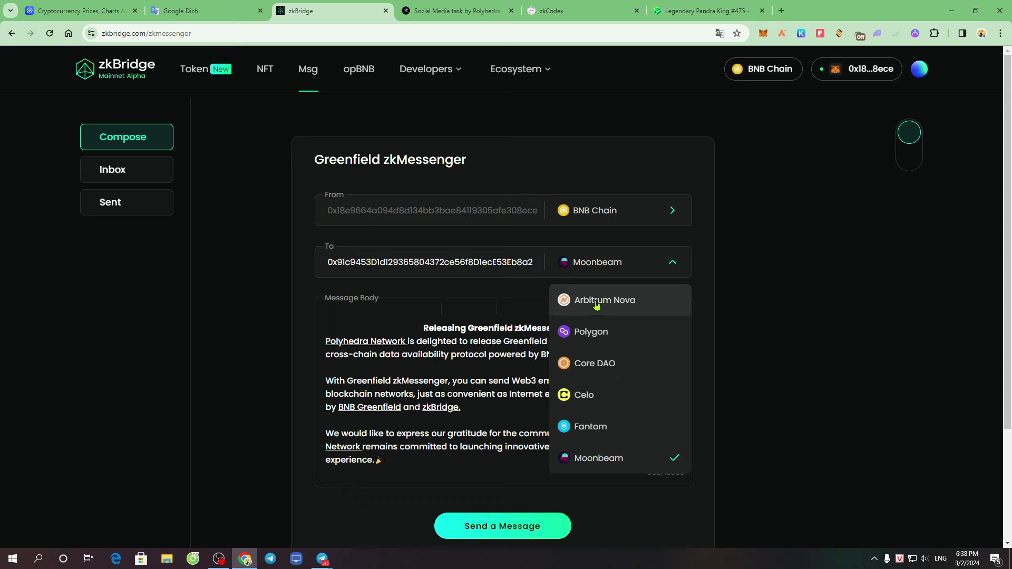
left_click(704, 354)
Step: Send the message and confirm its transaction in Pocket Universe and MetaMask
scroll(704, 354, "down", 3)
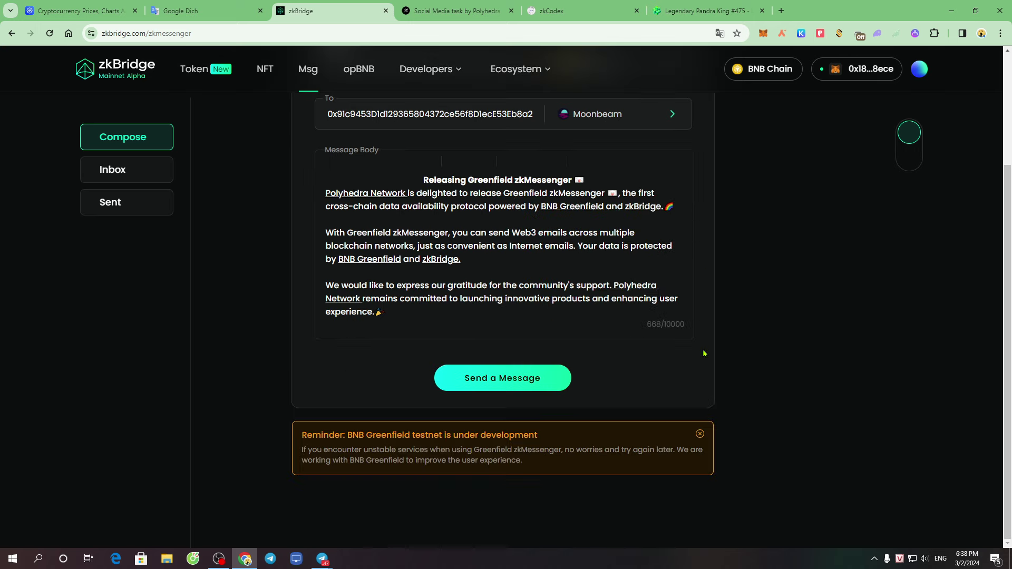
left_click(507, 378)
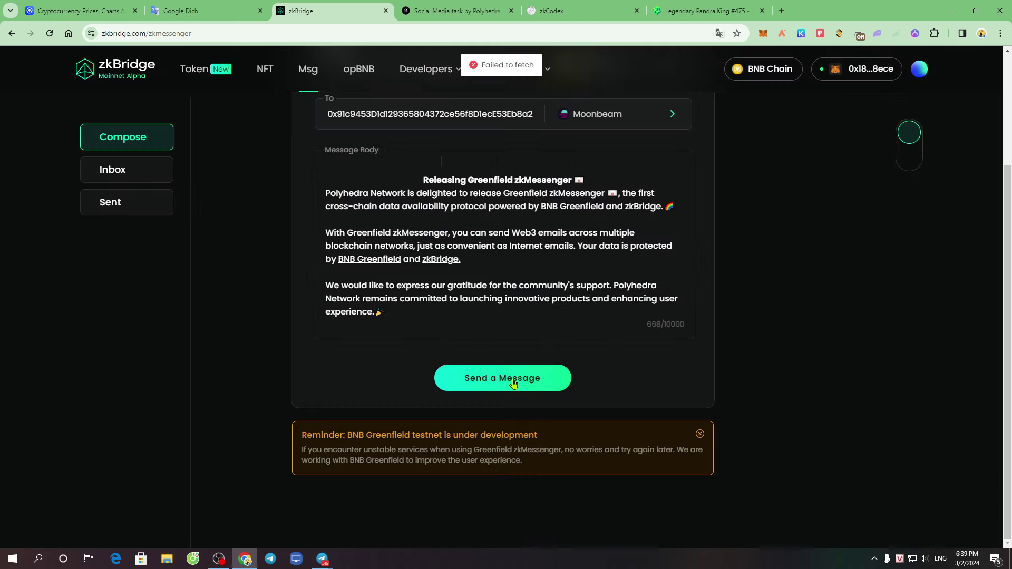
left_click(512, 378)
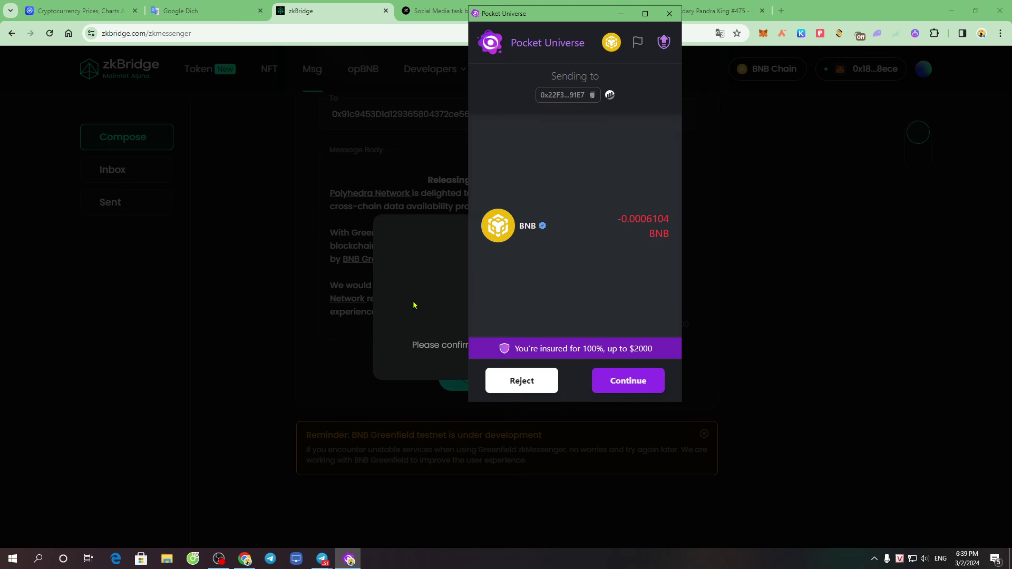
left_click(629, 383)
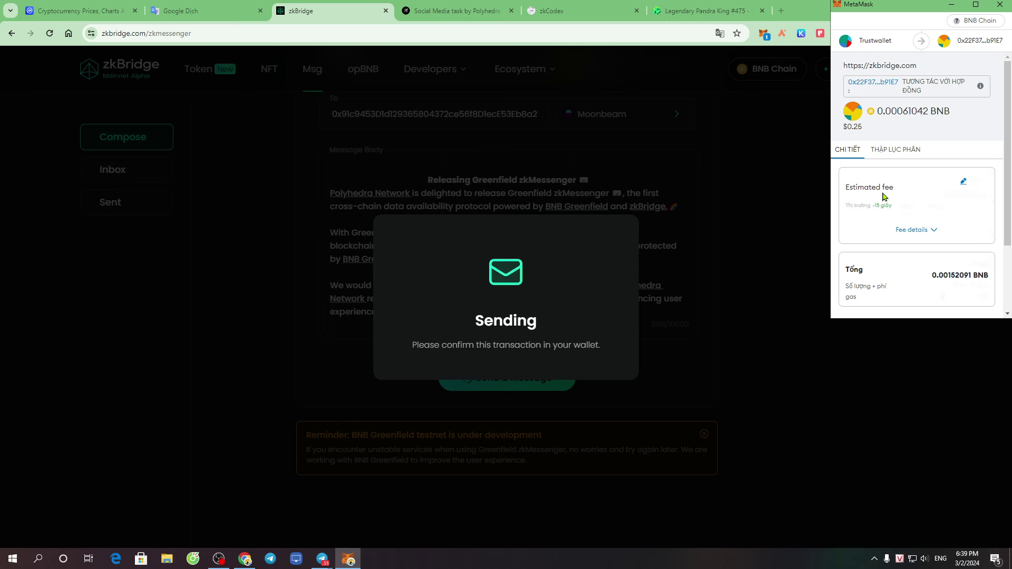
double_click(979, 263)
scroll(960, 279, "down", 2)
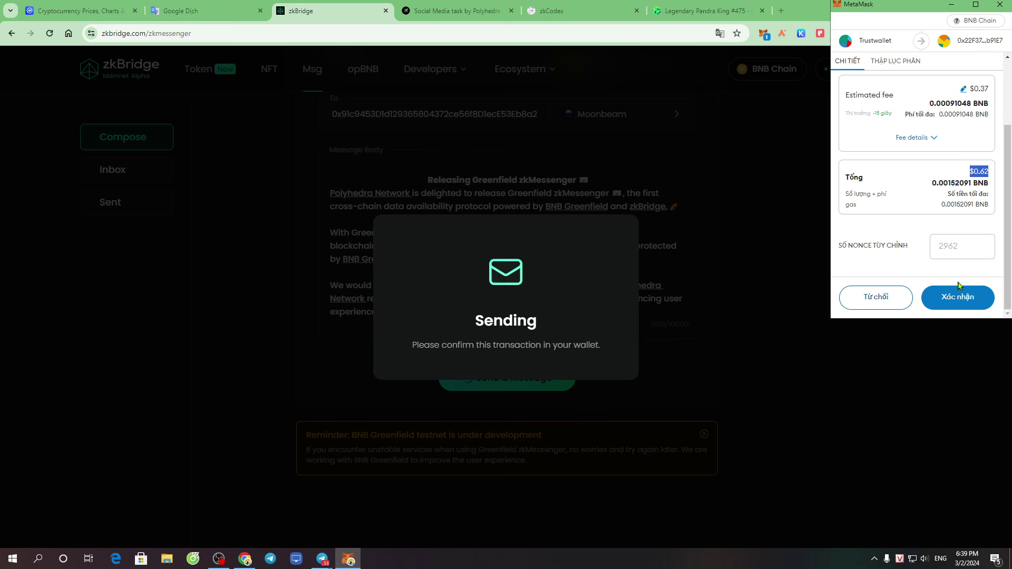
left_click(962, 298)
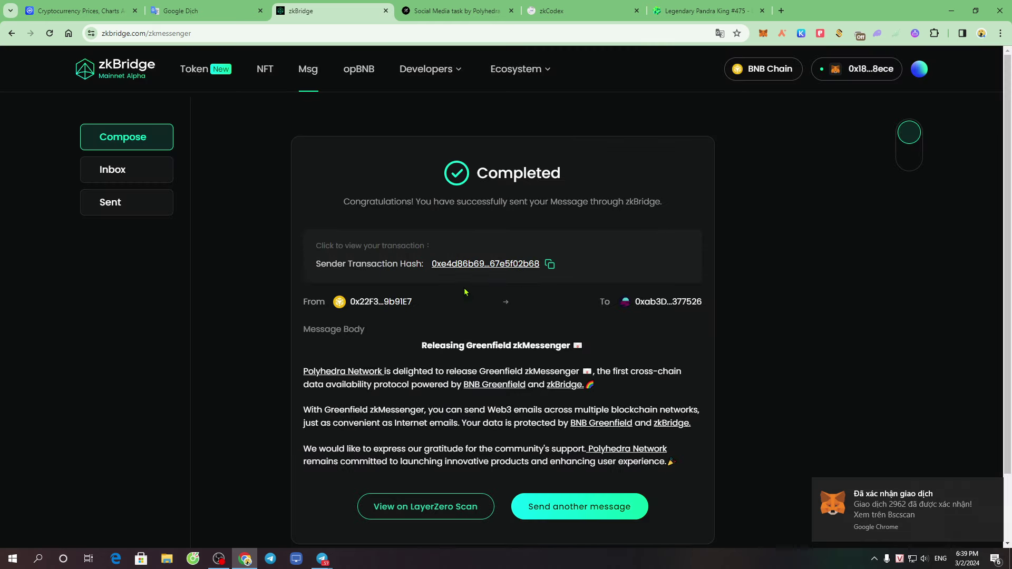
scroll(506, 333, "down", 2)
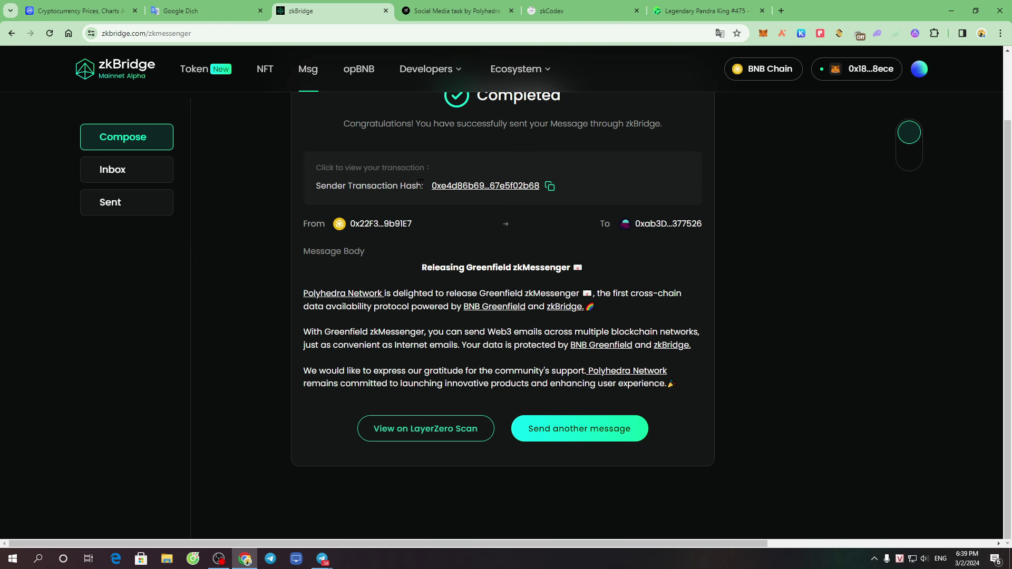
left_click_drag(422, 183, 696, 203)
left_click(696, 203)
Step: Start another message with BNB Chain as the sender network and look through the available recipient networks
left_click(585, 431)
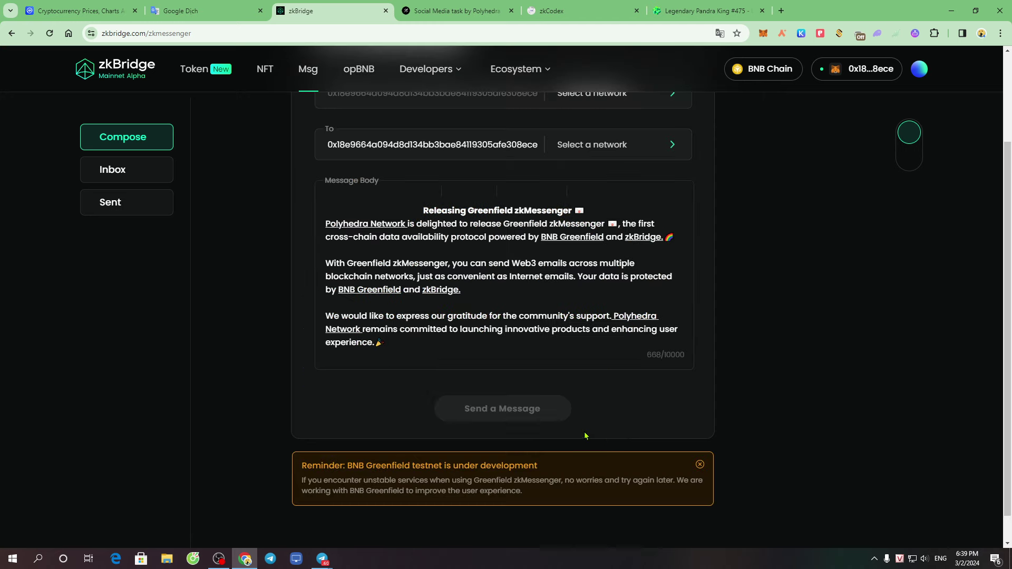
scroll(566, 315, "up", 3)
left_click(606, 213)
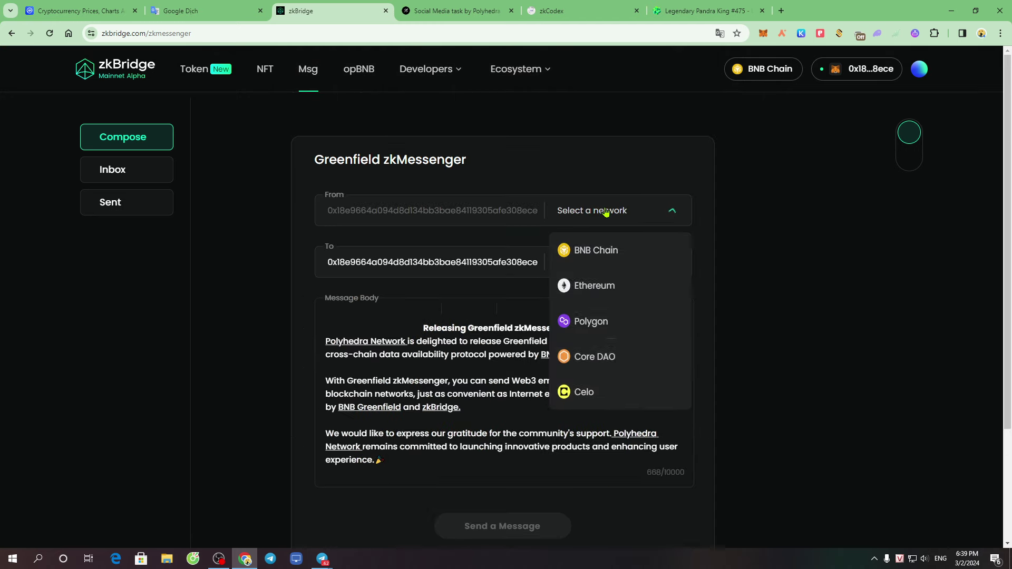
left_click(609, 251)
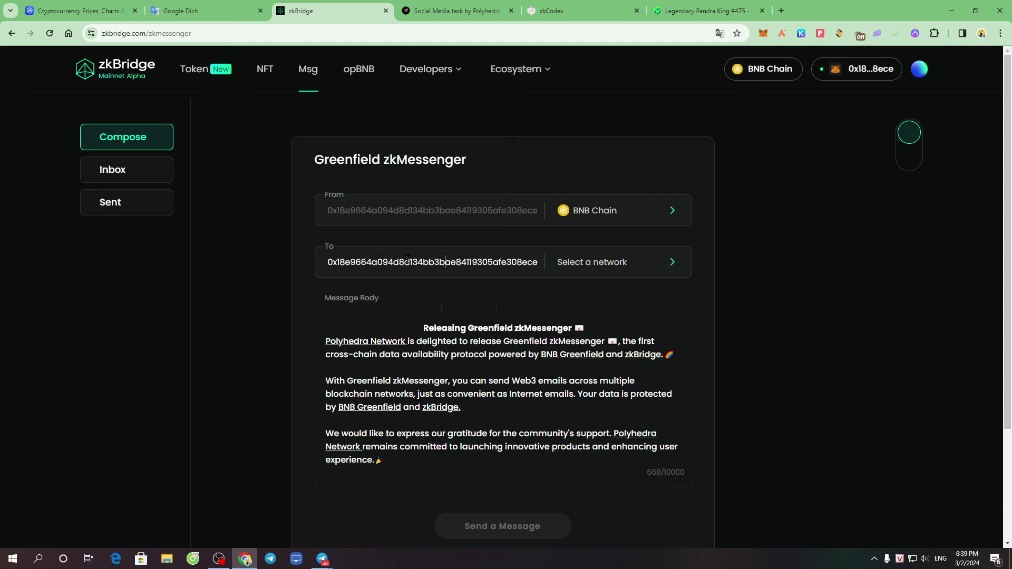
left_click_drag(396, 262, 525, 261)
left_click(636, 265)
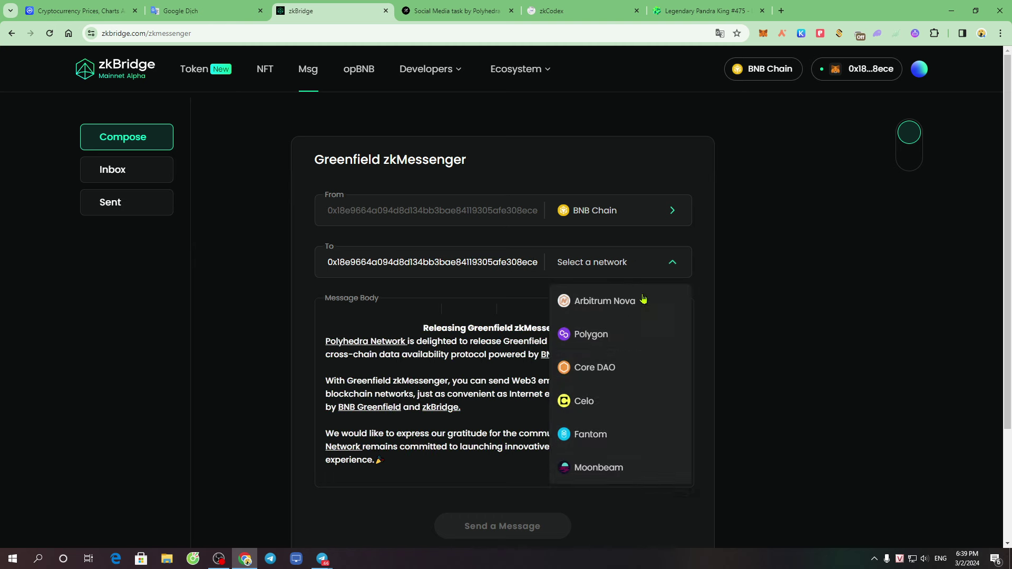
left_click(791, 254)
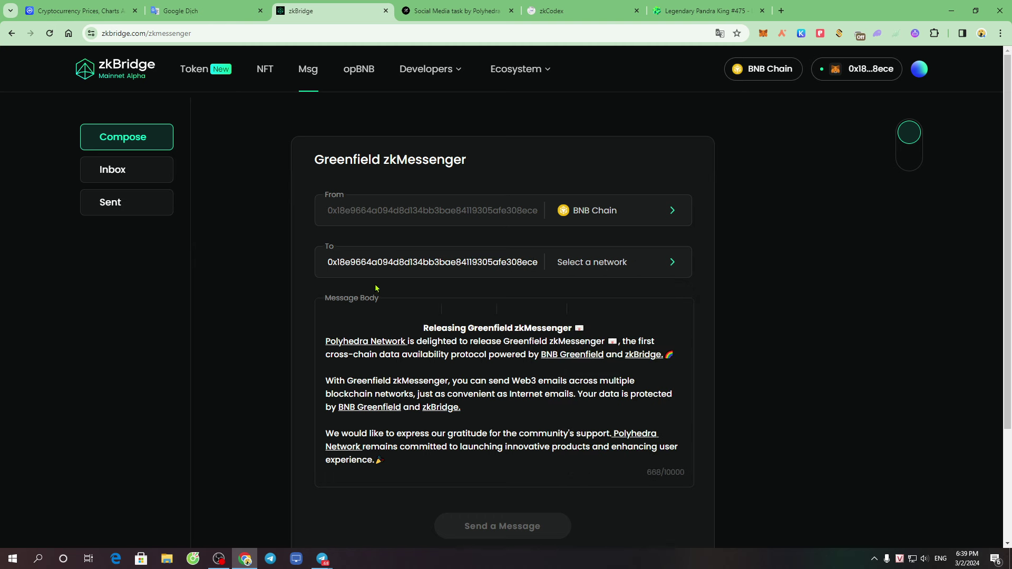
Step: Open the opBNB bridge, fill in the maximum BNB amount for a BNB Chain to opBNB transfer, and return to zkMessenger without transferring
left_click(364, 70)
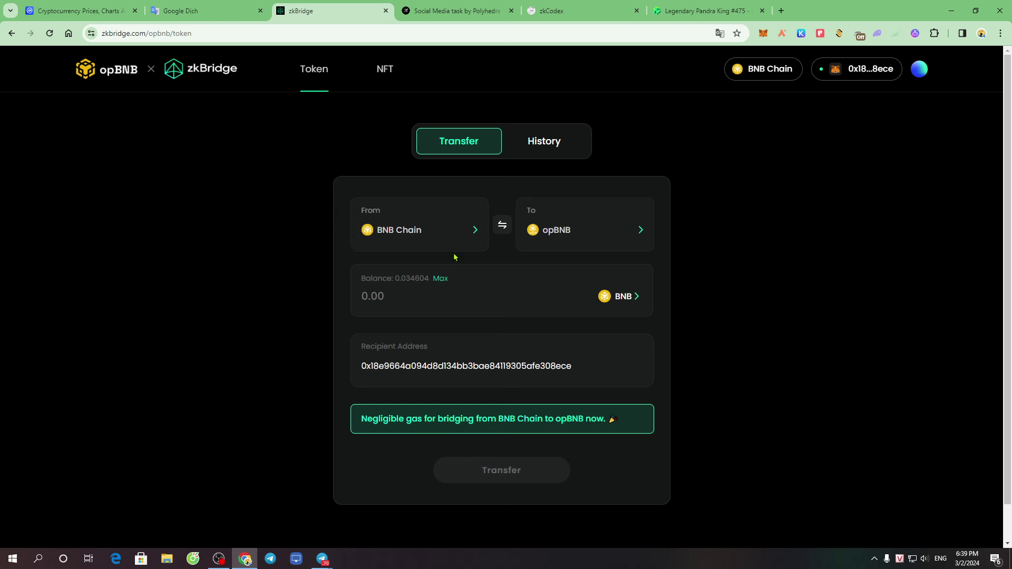
left_click(444, 233)
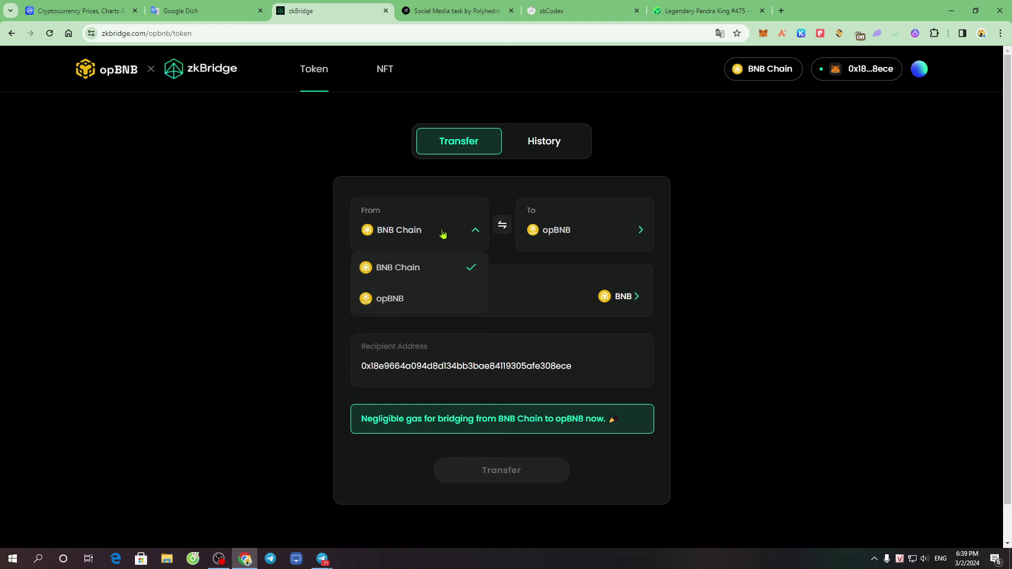
left_click(427, 270)
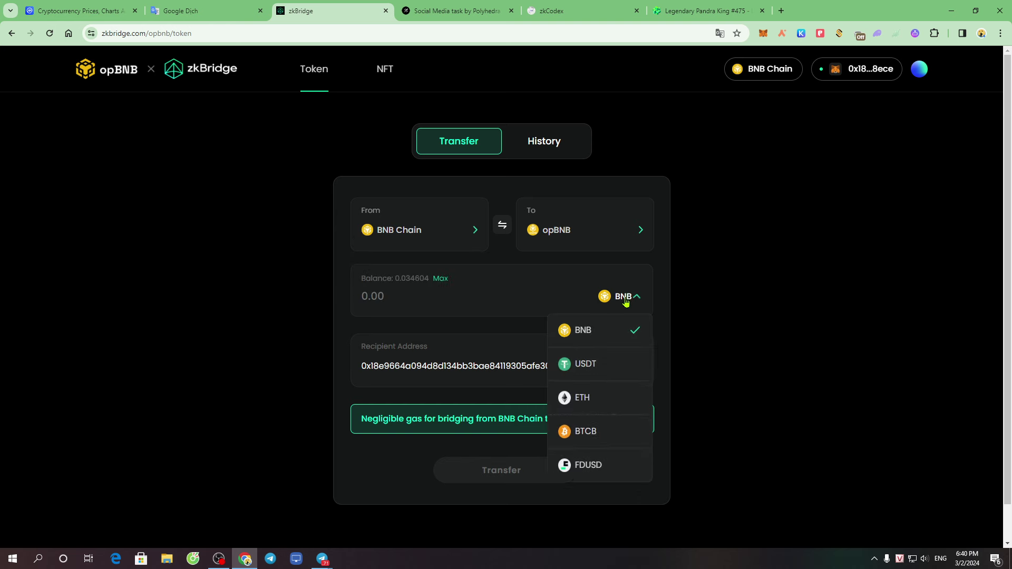
left_click(420, 232)
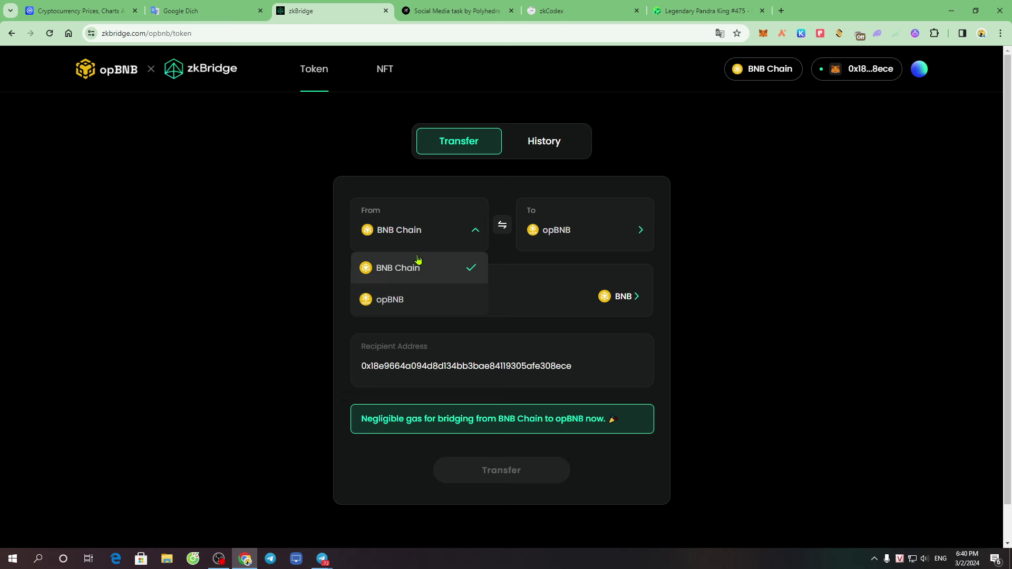
left_click(464, 302)
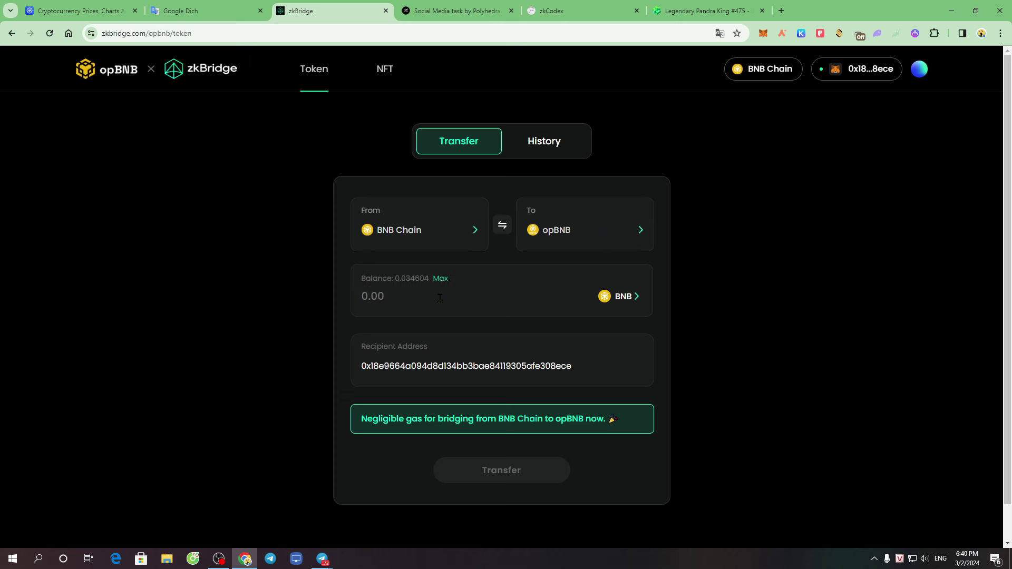
left_click(440, 278)
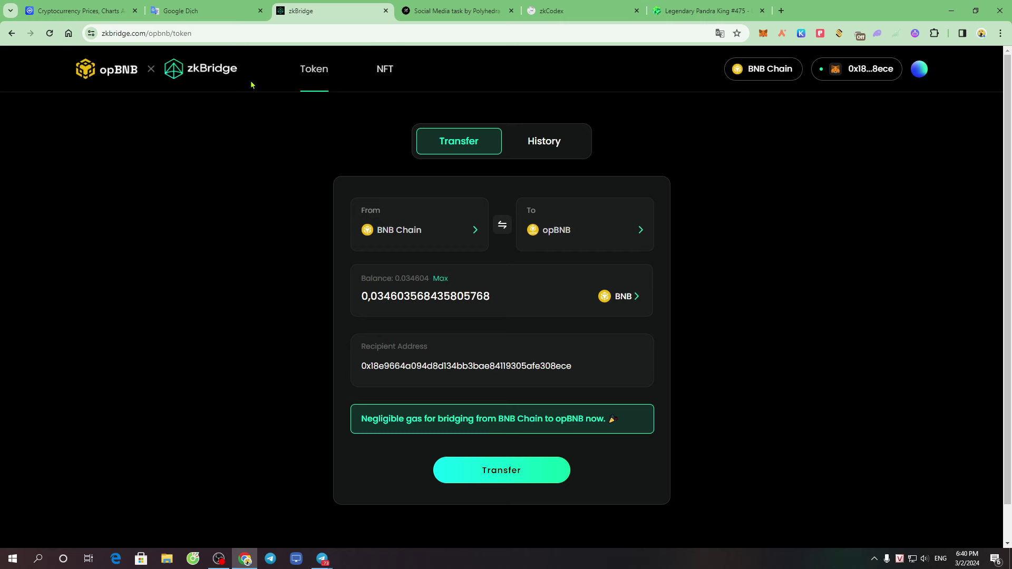
left_click(11, 33)
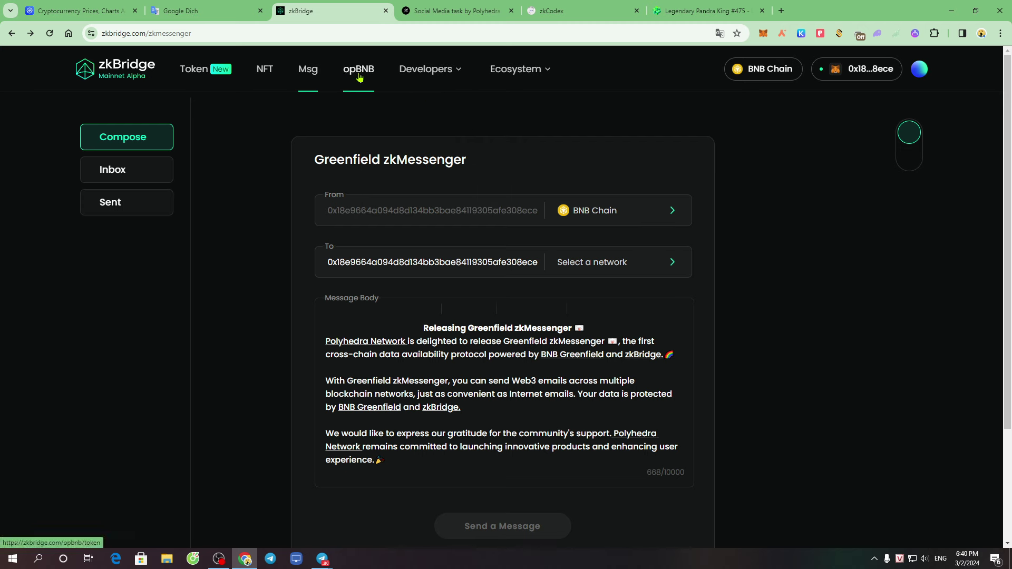
left_click(453, 10)
left_click(327, 10)
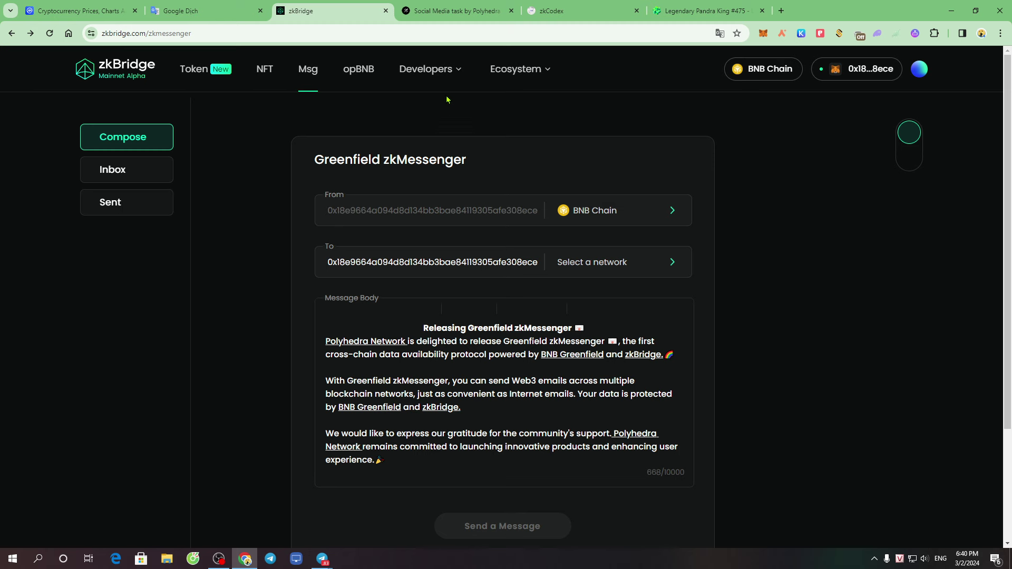
Step: Open the token bridge's transfer history and check the Arbitrum to Linea USDT transfer, including its sender transaction on Arbiscan
left_click(207, 80)
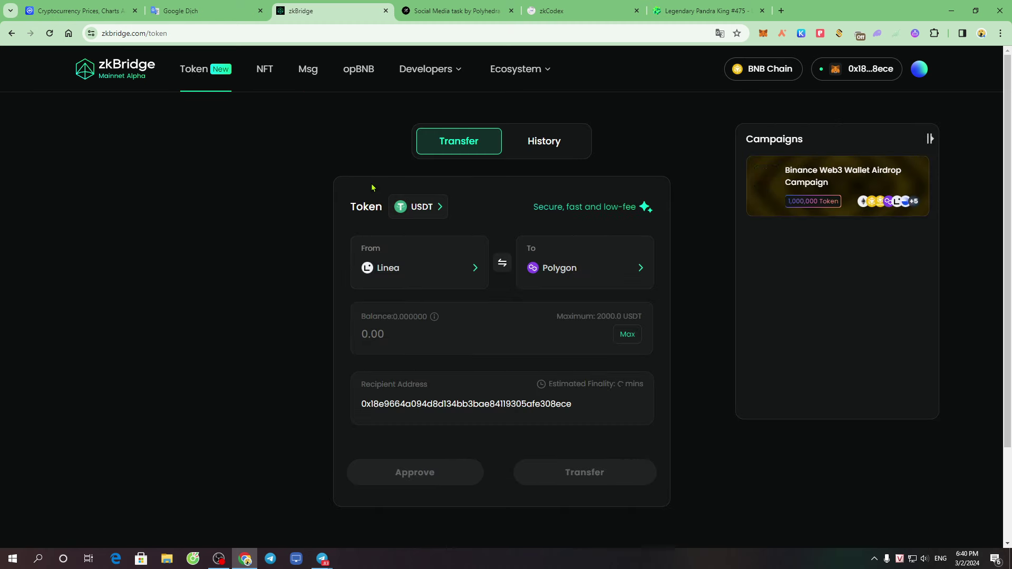
left_click(551, 145)
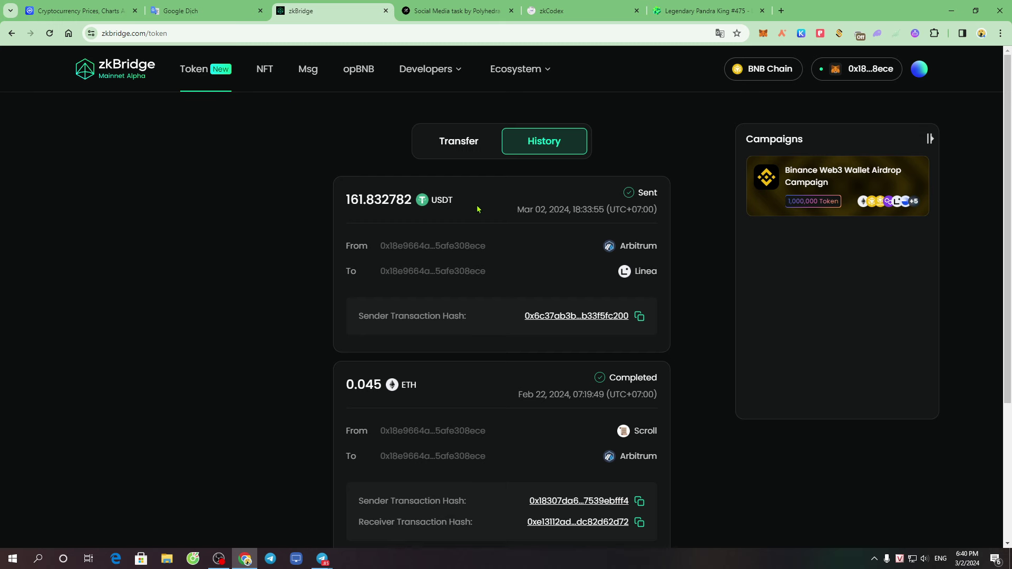
left_click_drag(347, 199, 576, 199)
left_click(613, 149)
left_click_drag(343, 207, 557, 218)
left_click_drag(533, 256, 699, 257)
left_click(671, 249)
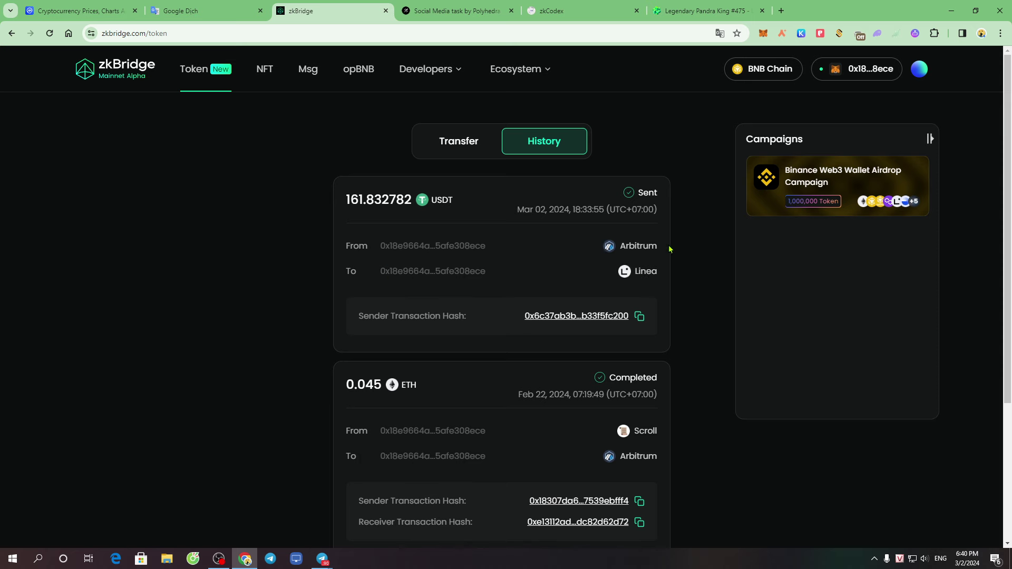
left_click(584, 316)
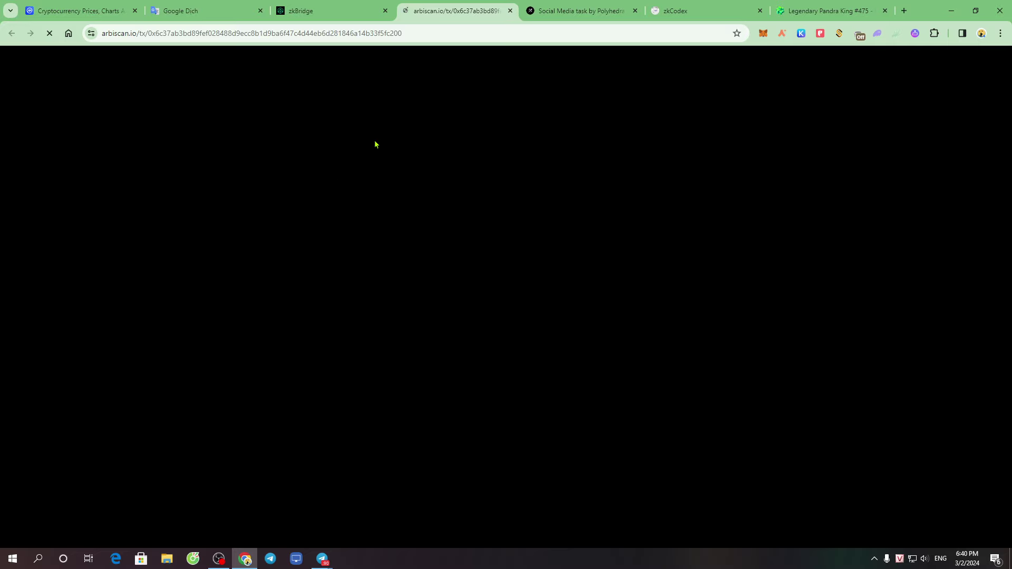
left_click(336, 6)
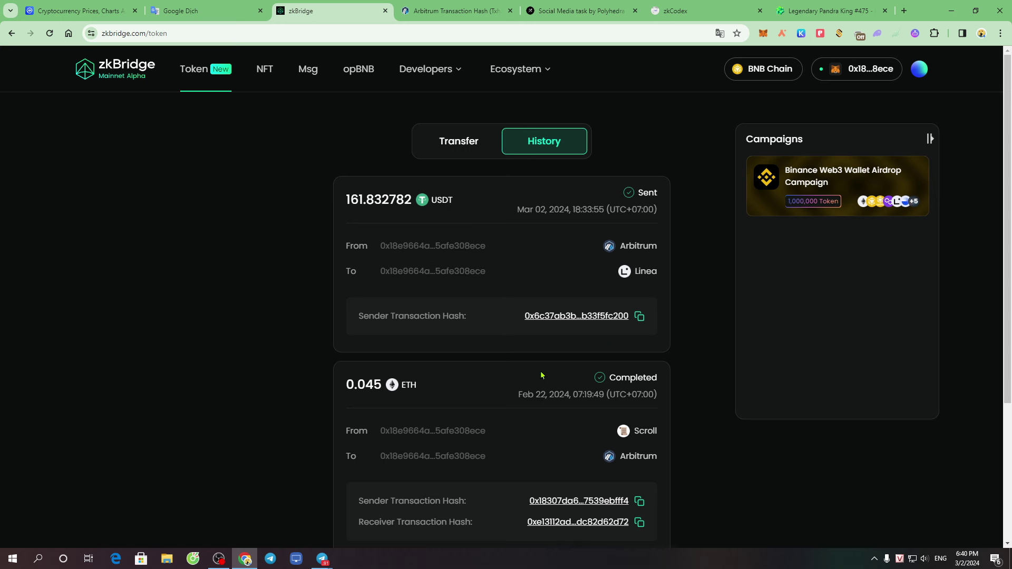
Step: Compare the transaction hash entries of the Arbitrum to Linea USDT transfer with those of the Scroll to Arbitrum ETH transfer
scroll(543, 375, "down", 2)
scroll(442, 294, "up", 2)
left_click_drag(355, 316, 473, 321)
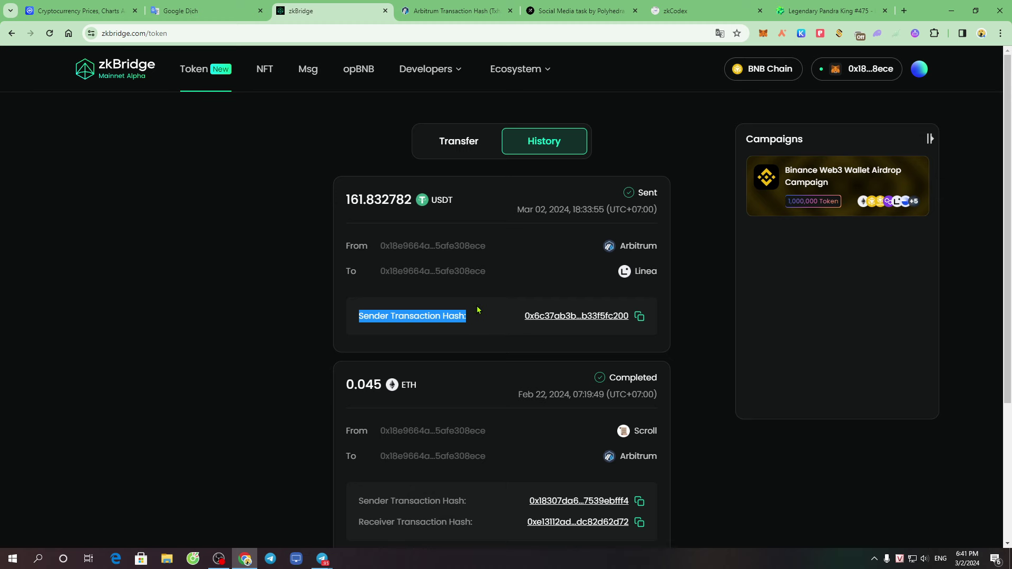
scroll(509, 298, "down", 3)
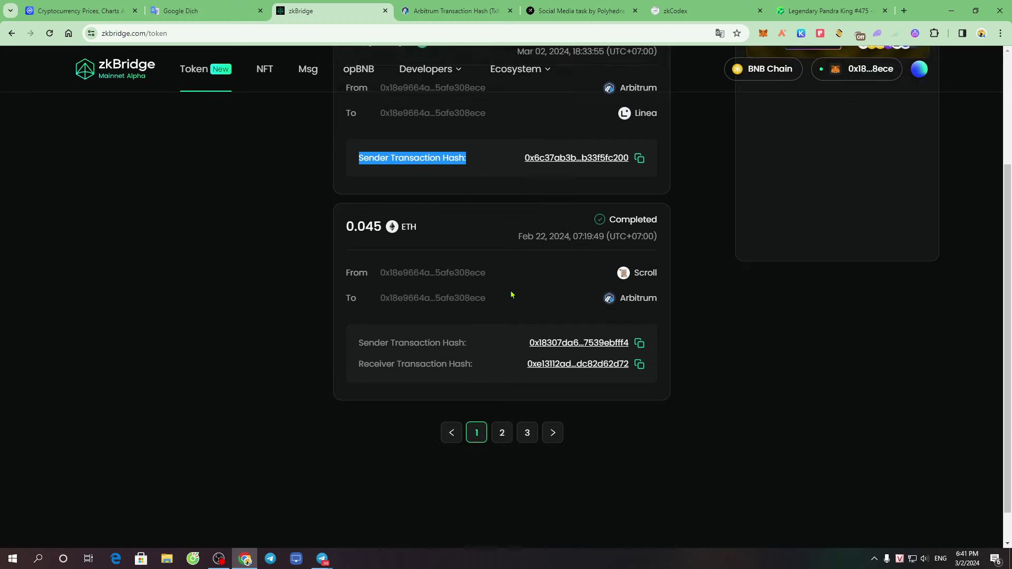
left_click_drag(359, 369, 474, 370)
scroll(366, 316, "up", 3)
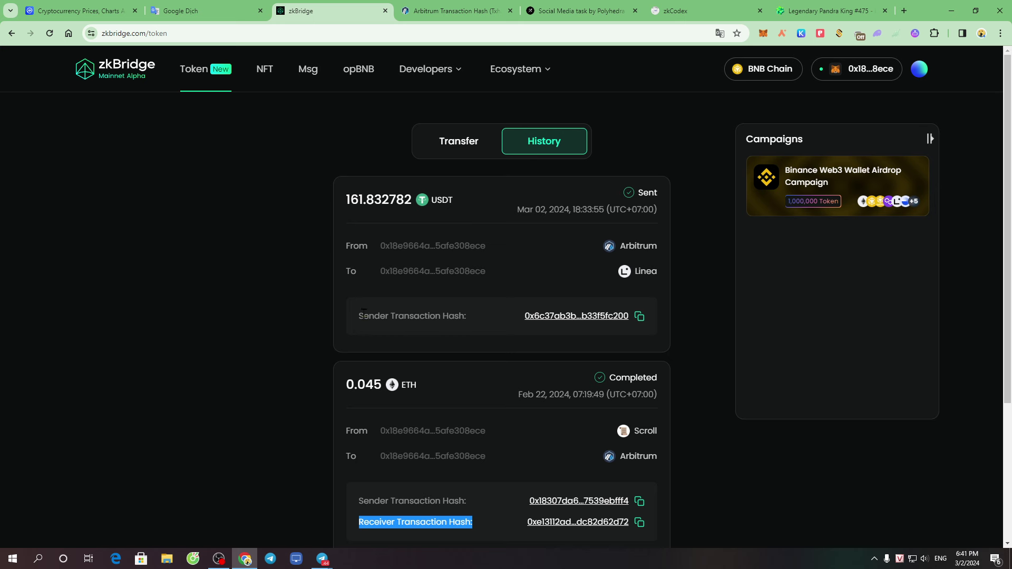
left_click_drag(359, 316, 473, 320)
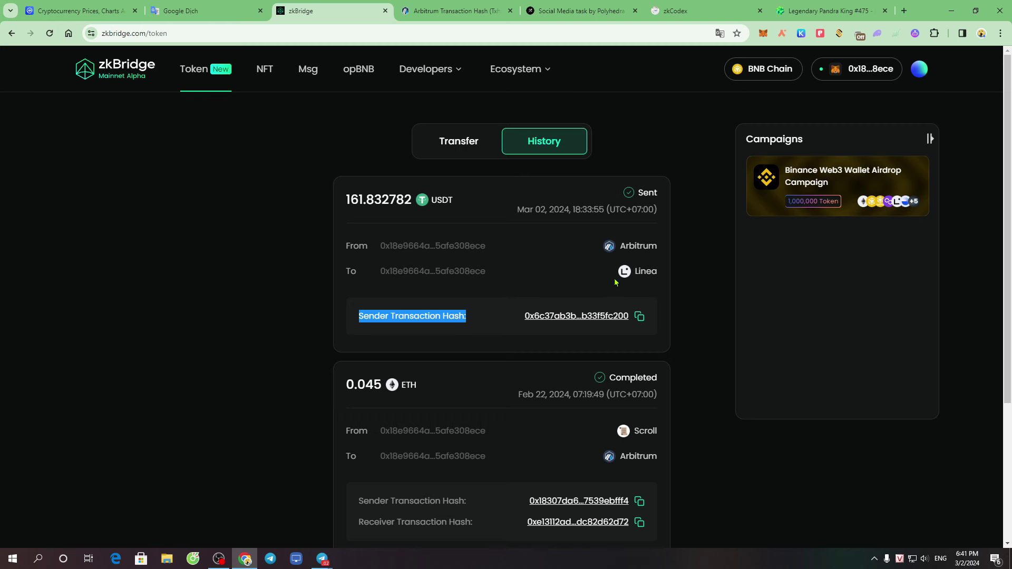
left_click_drag(615, 282, 670, 275)
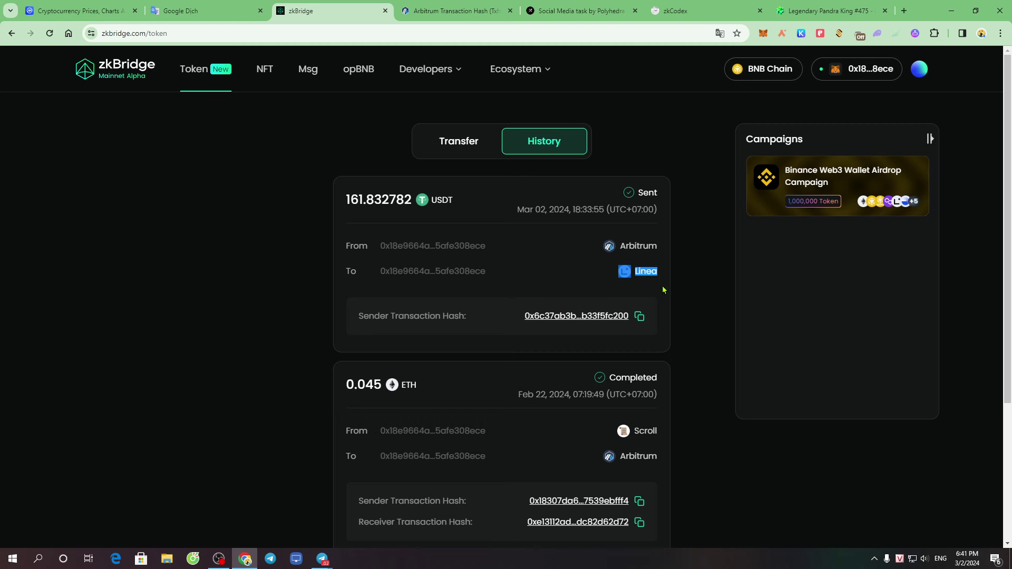
scroll(664, 290, "down", 3)
left_click_drag(359, 365, 461, 364)
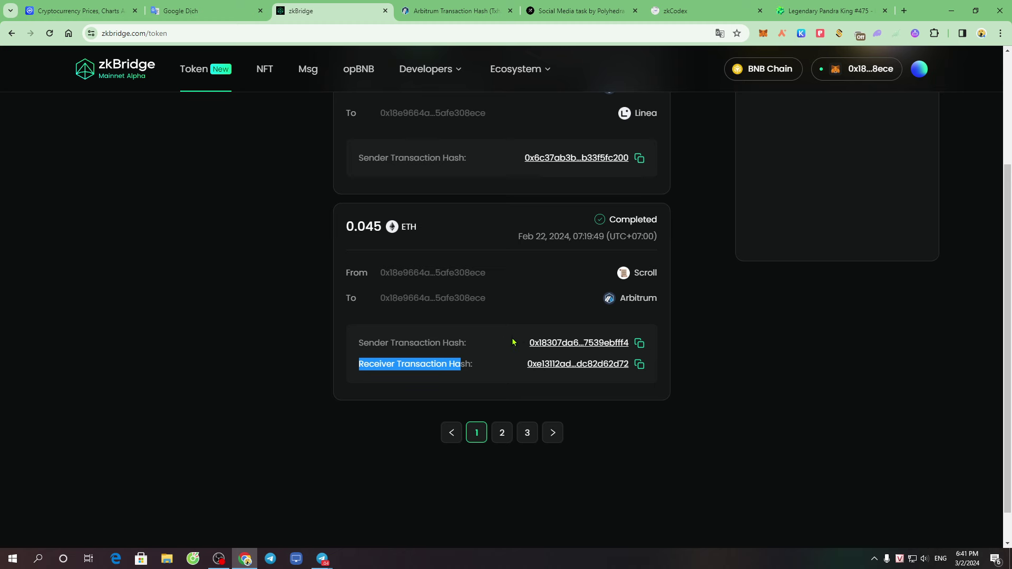
scroll(527, 332, "up", 3)
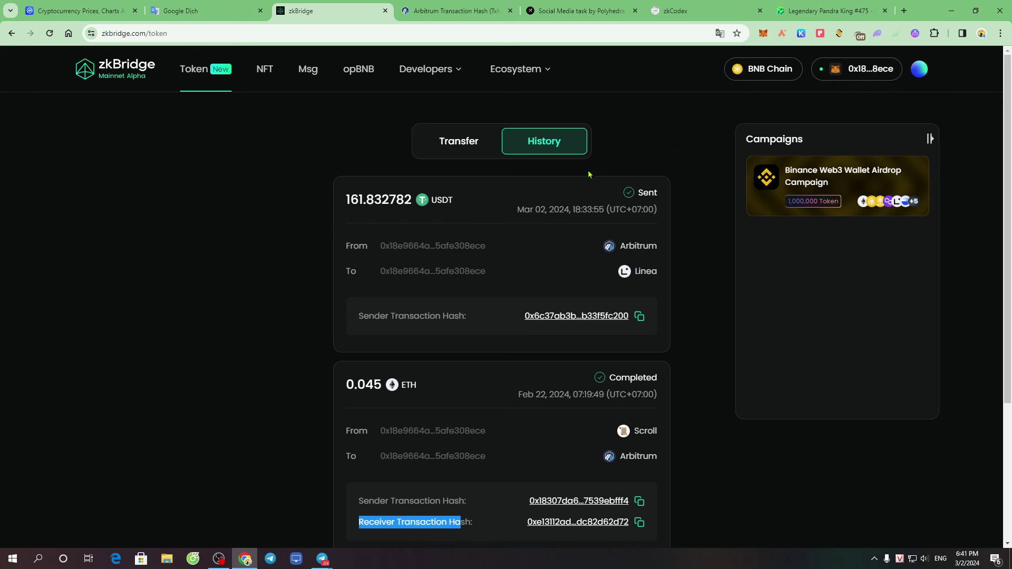
Step: Close the Arbiscan transaction page and return to Polyhedra's Social Media task campaign on Galxe
left_click(519, 69)
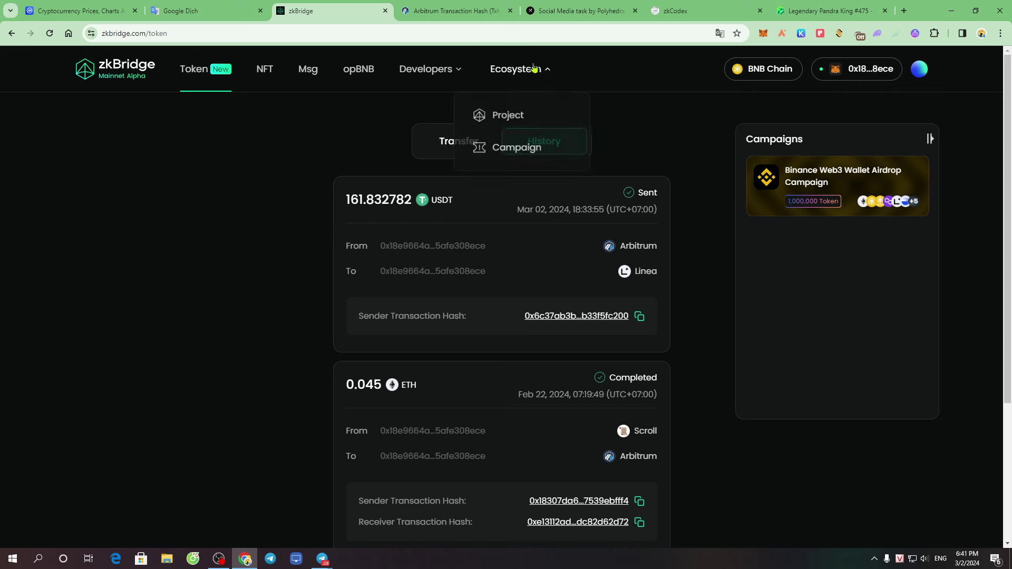
mouse_move(416, 73)
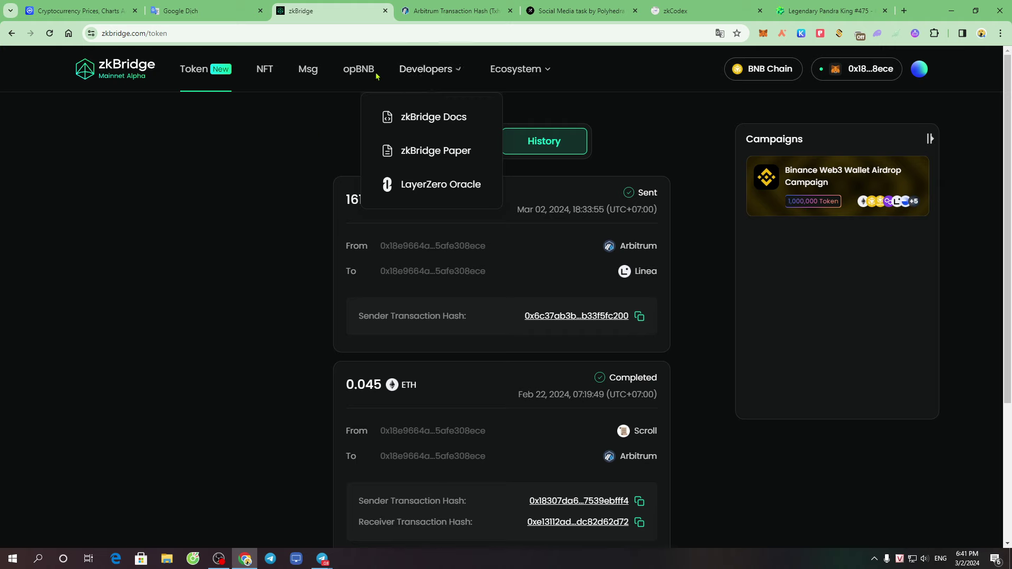
left_click(571, 7)
left_click(456, 6)
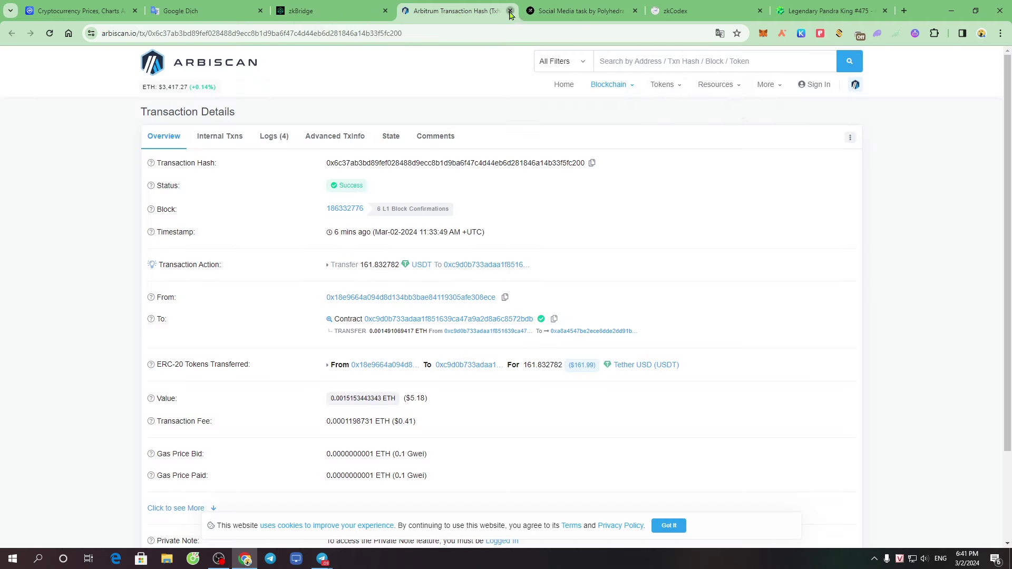
middle_click(454, 7)
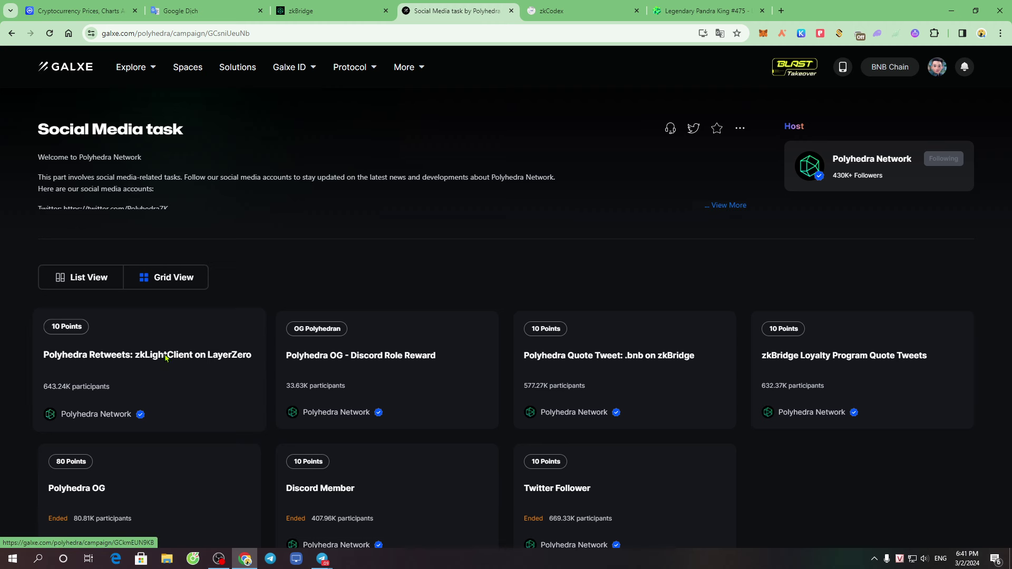
Step: Open the "Polyhedra Retweets: zkLightClient on LayerZero" campaign separately, check its points reward, and close it
middle_click(221, 373)
left_click(590, 12)
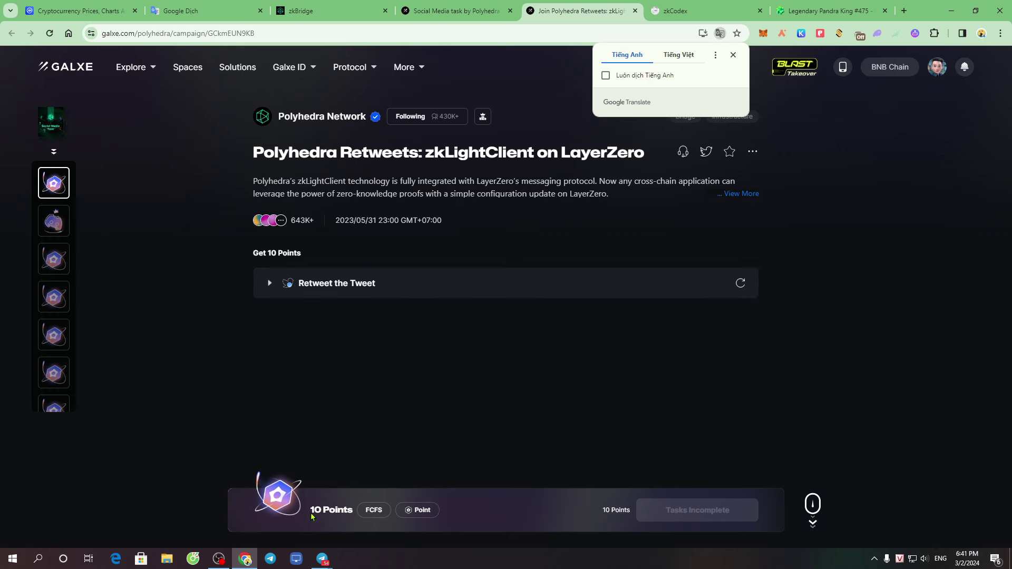
left_click_drag(310, 510, 345, 509)
left_click(454, 11)
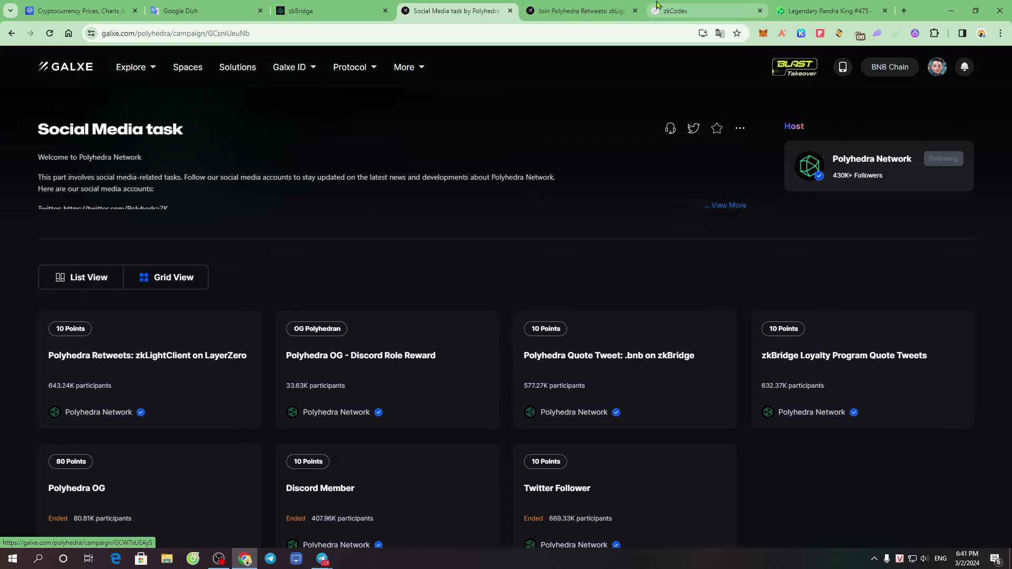
left_click(617, 11)
left_click(636, 11)
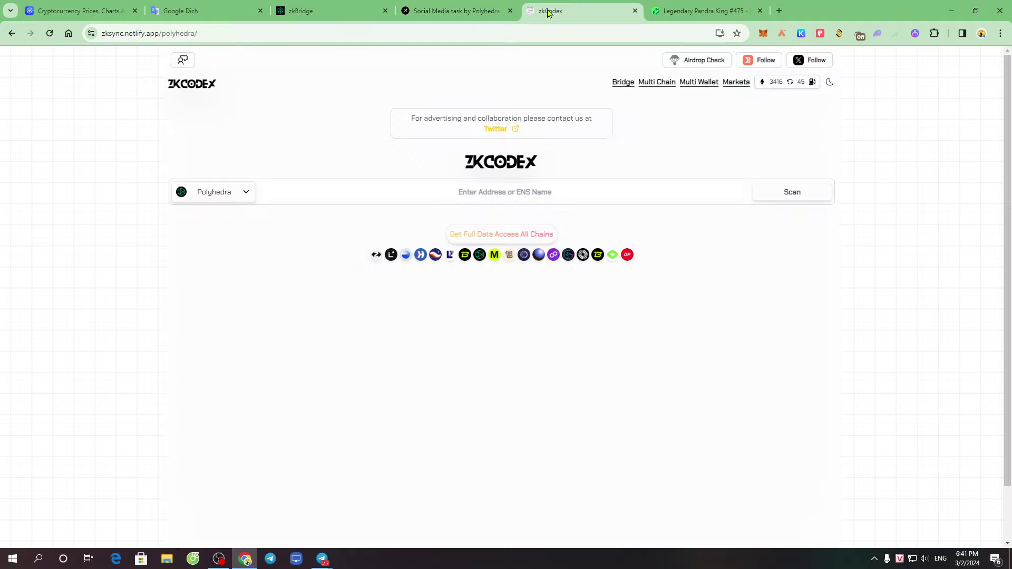
Step: Go to the zkCodex checker, select Polyhedra as the network to scan, and check the page's web address
left_click(496, 8)
left_click(559, 7)
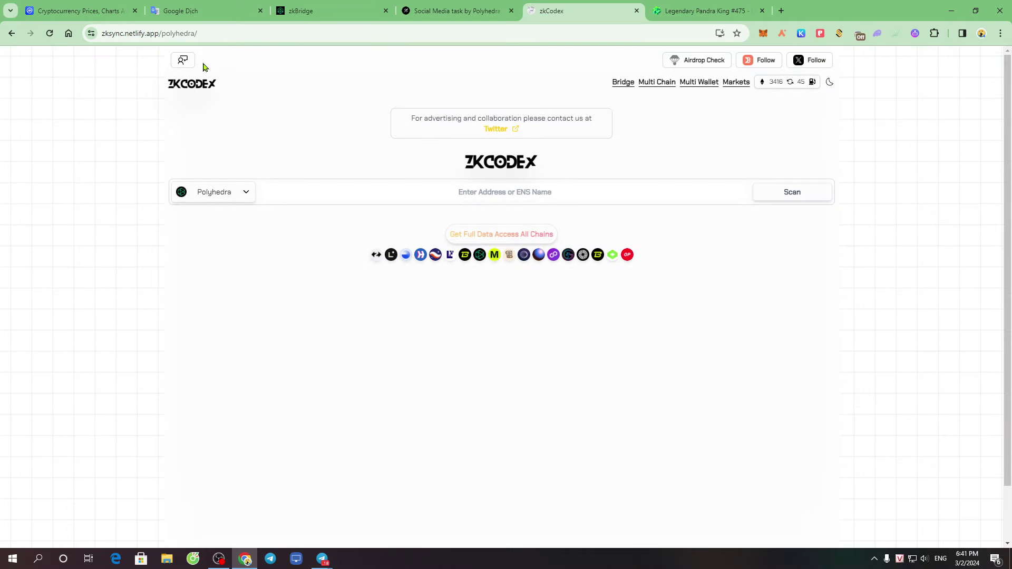
left_click(272, 35)
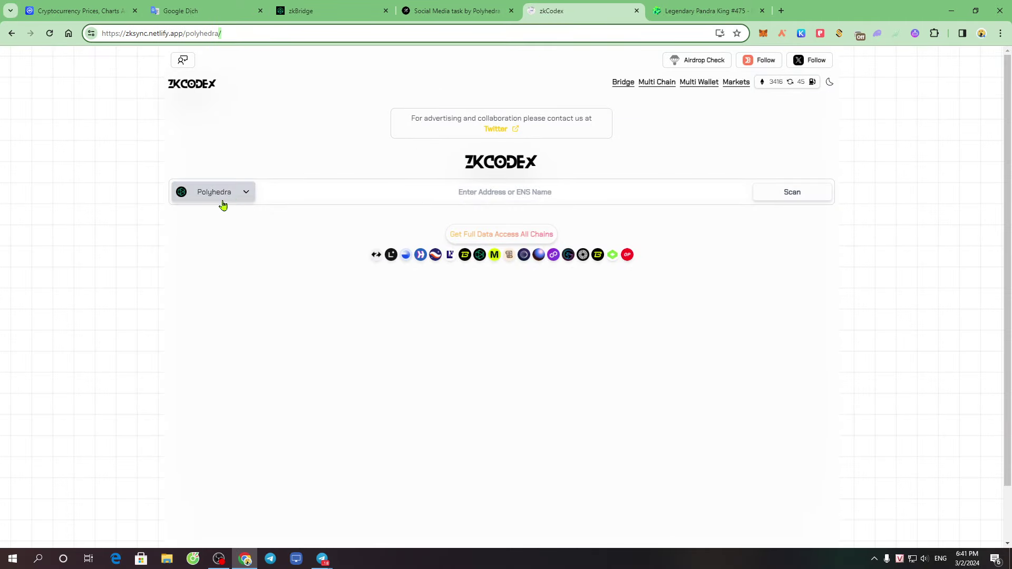
left_click(242, 194)
left_click(222, 357)
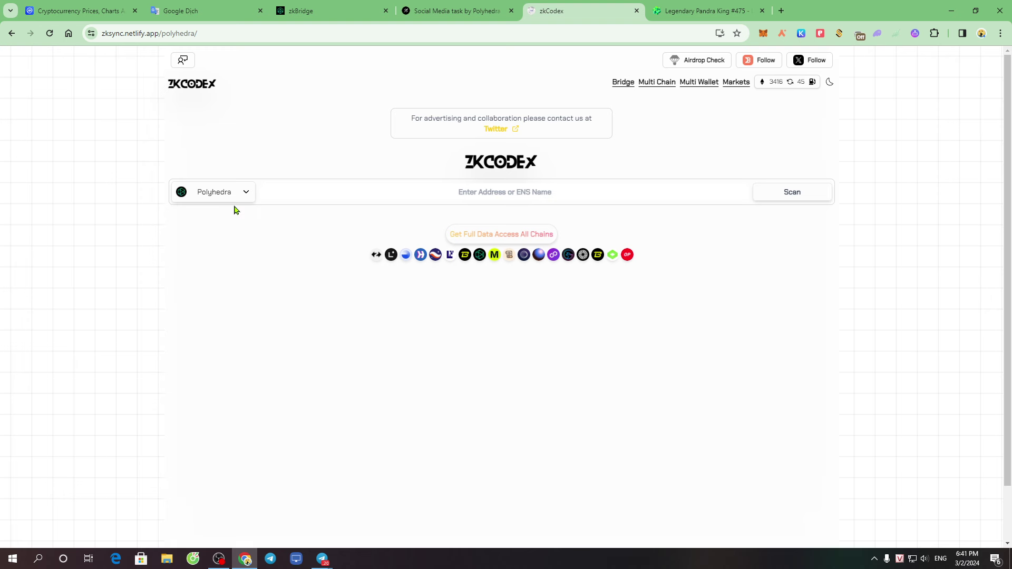
left_click(352, 29)
left_click(356, 32)
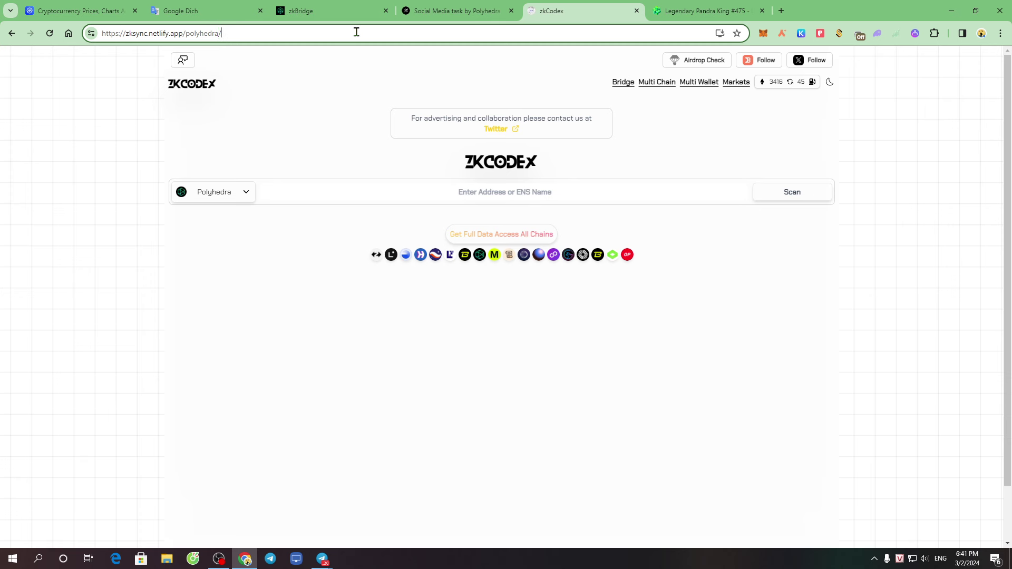
Step: Copy the wallet address from MetaMask, enter it in the zkCodex checker, and scan its Polyhedra activity
left_click(763, 33)
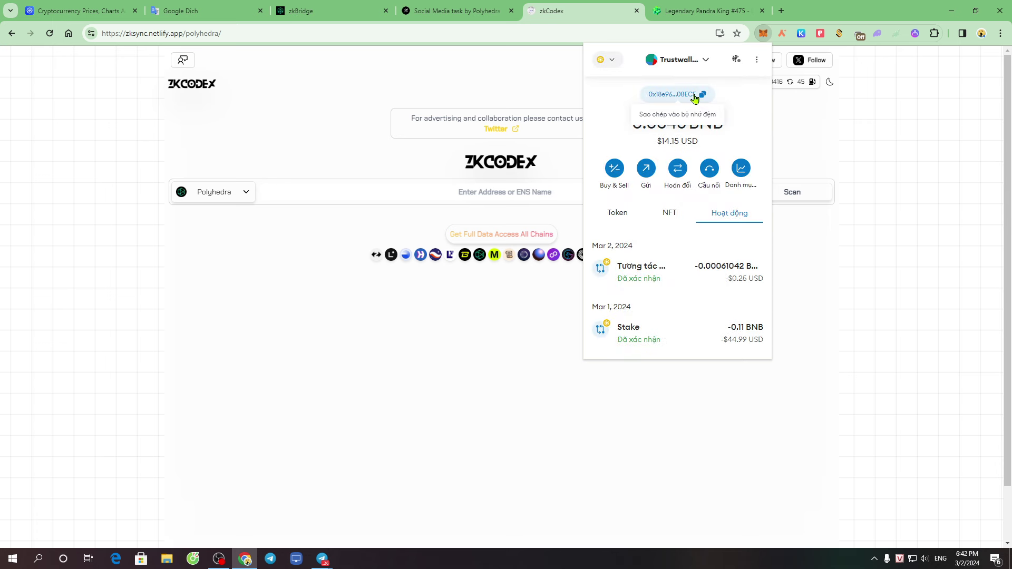
left_click(695, 98)
left_click(479, 193)
right_click(501, 192)
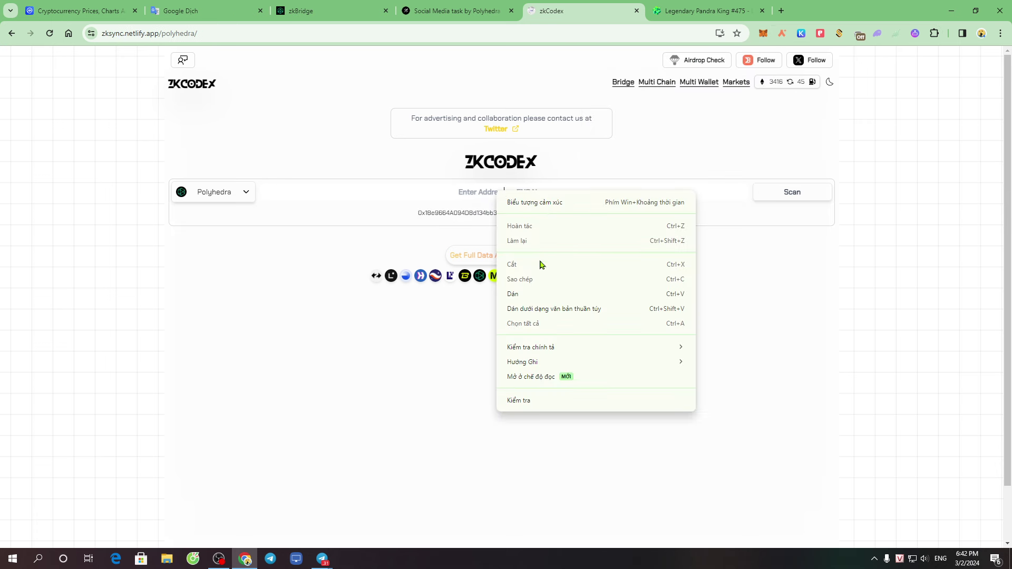
left_click(531, 293)
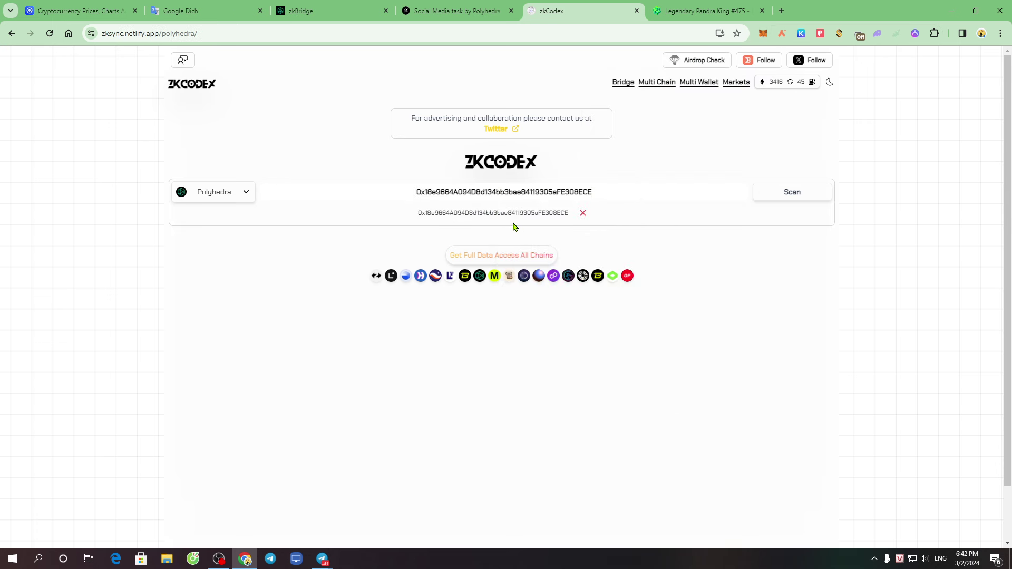
left_click(797, 200)
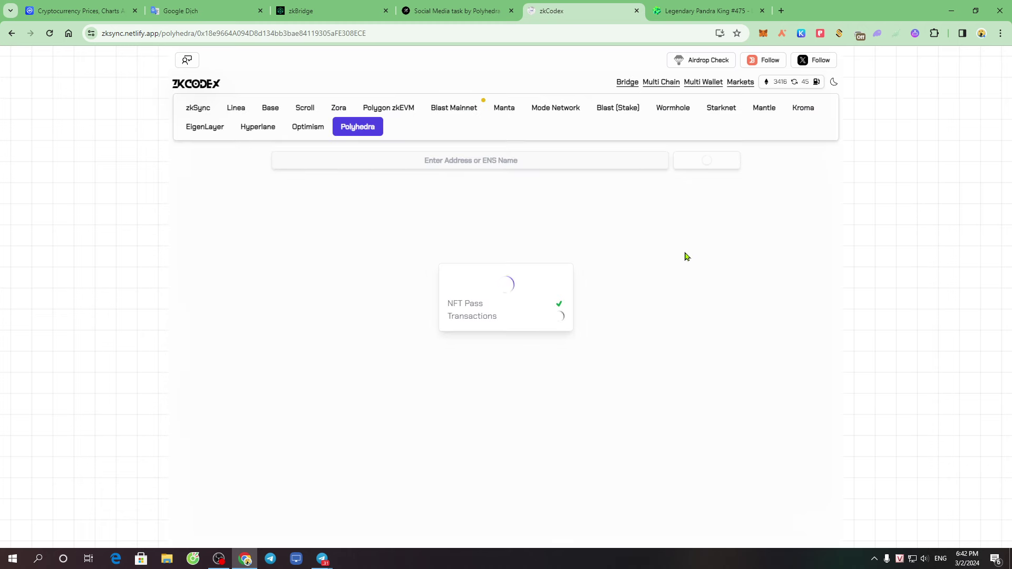